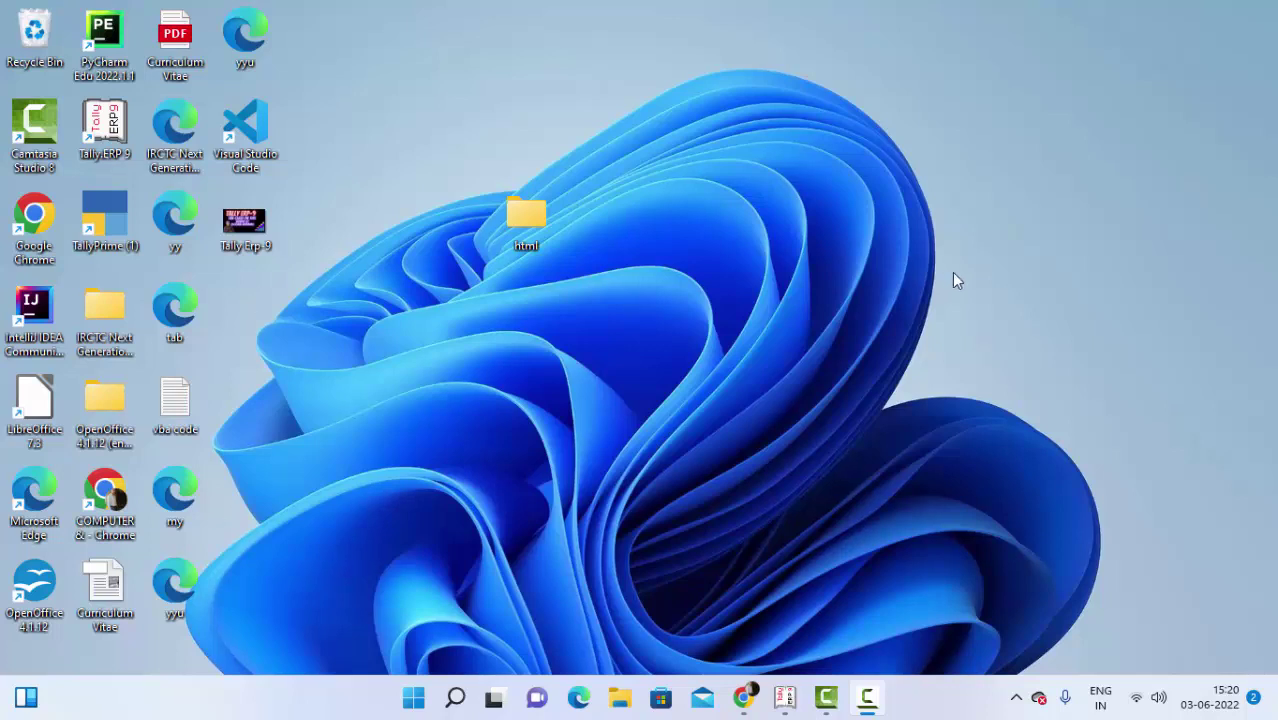
Refresh the desktop twice from its context menu.
{"action": "right_click", "coordinate": [857, 92]}
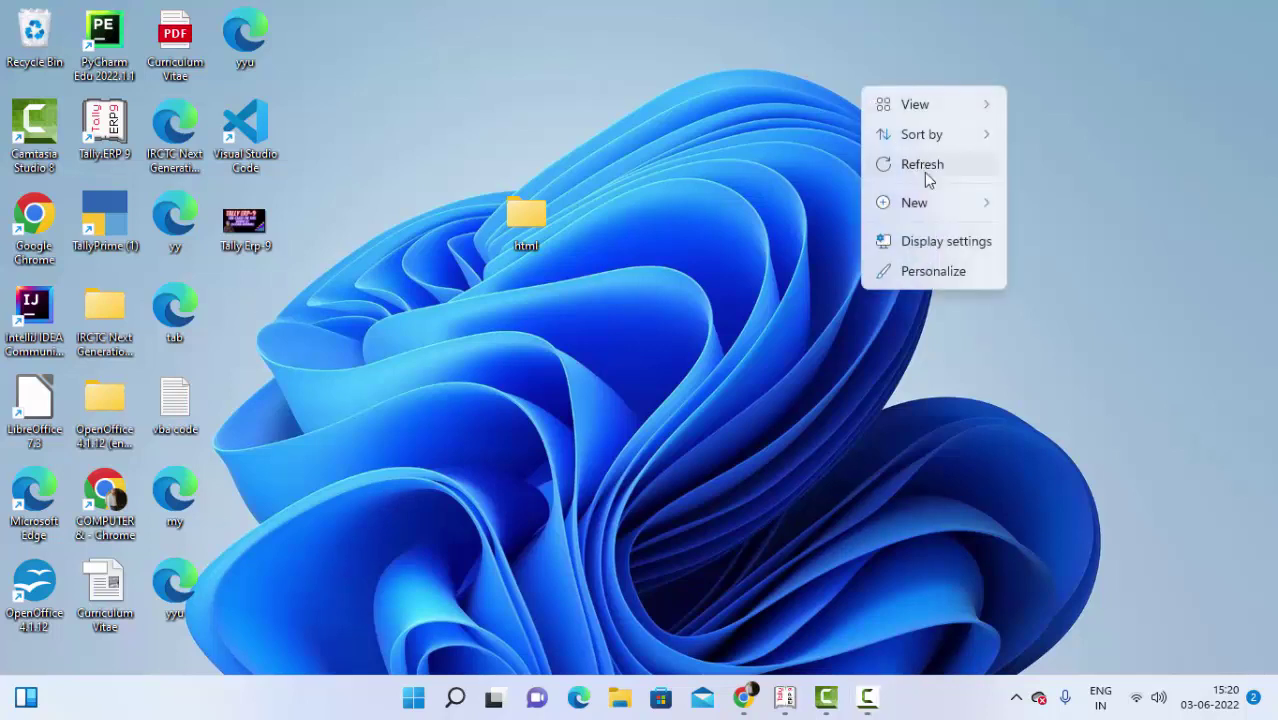
{"action": "left_click", "coordinate": [892, 166]}
{"action": "right_click", "coordinate": [893, 104]}
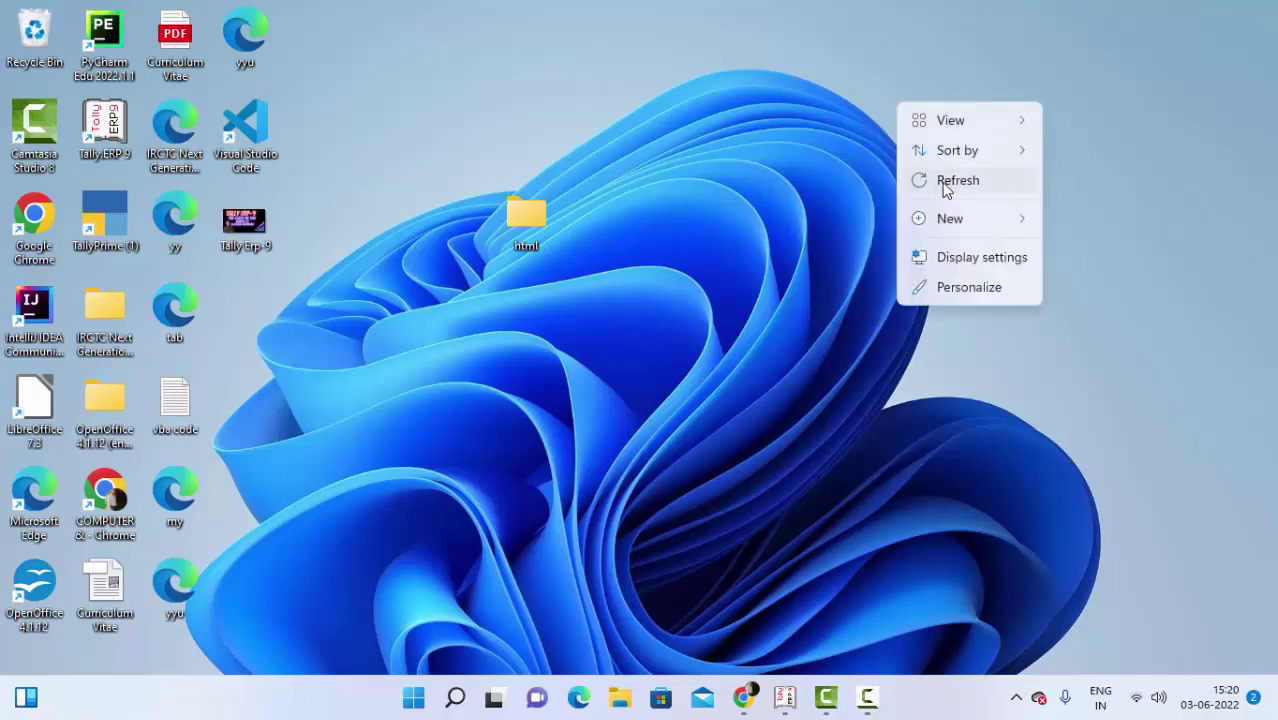
{"action": "left_click", "coordinate": [942, 185]}
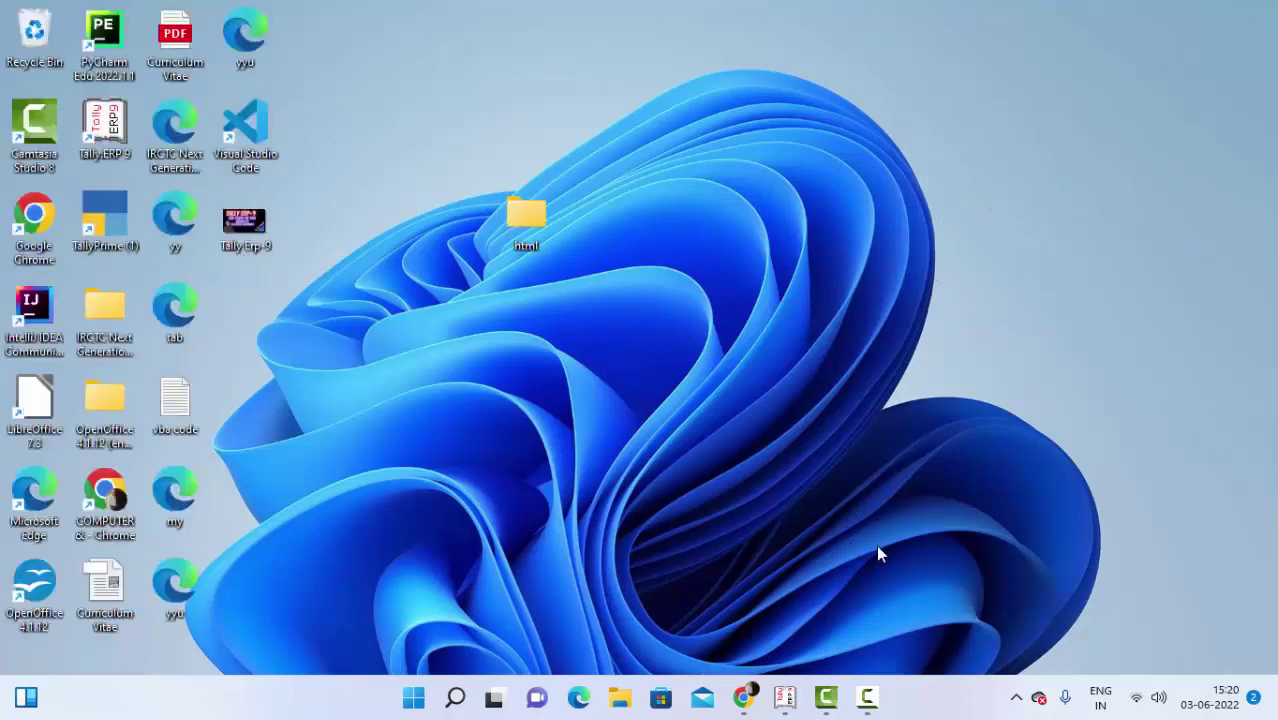
Start Sales voucher No. 1 in Tally with reference 55575 and begin a new party ledger.
{"action": "left_click", "coordinate": [786, 698]}
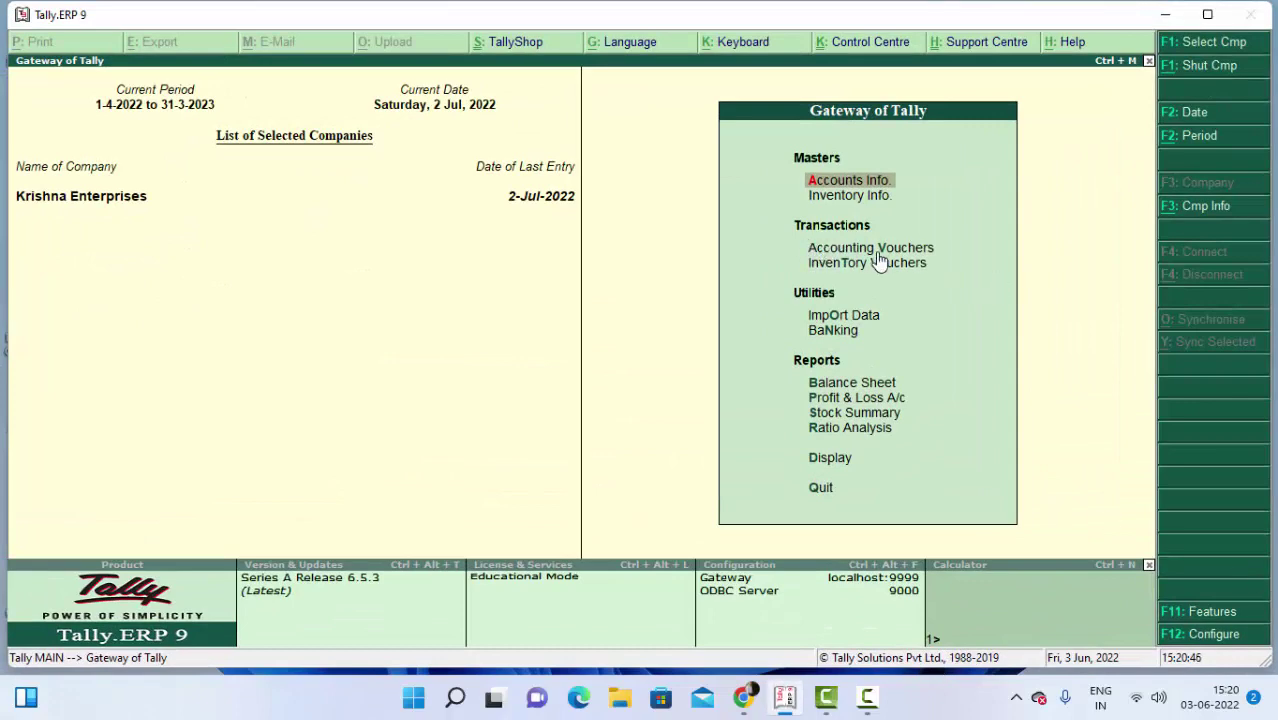
{"action": "left_click", "coordinate": [888, 252]}
{"action": "left_click", "coordinate": [888, 252]}
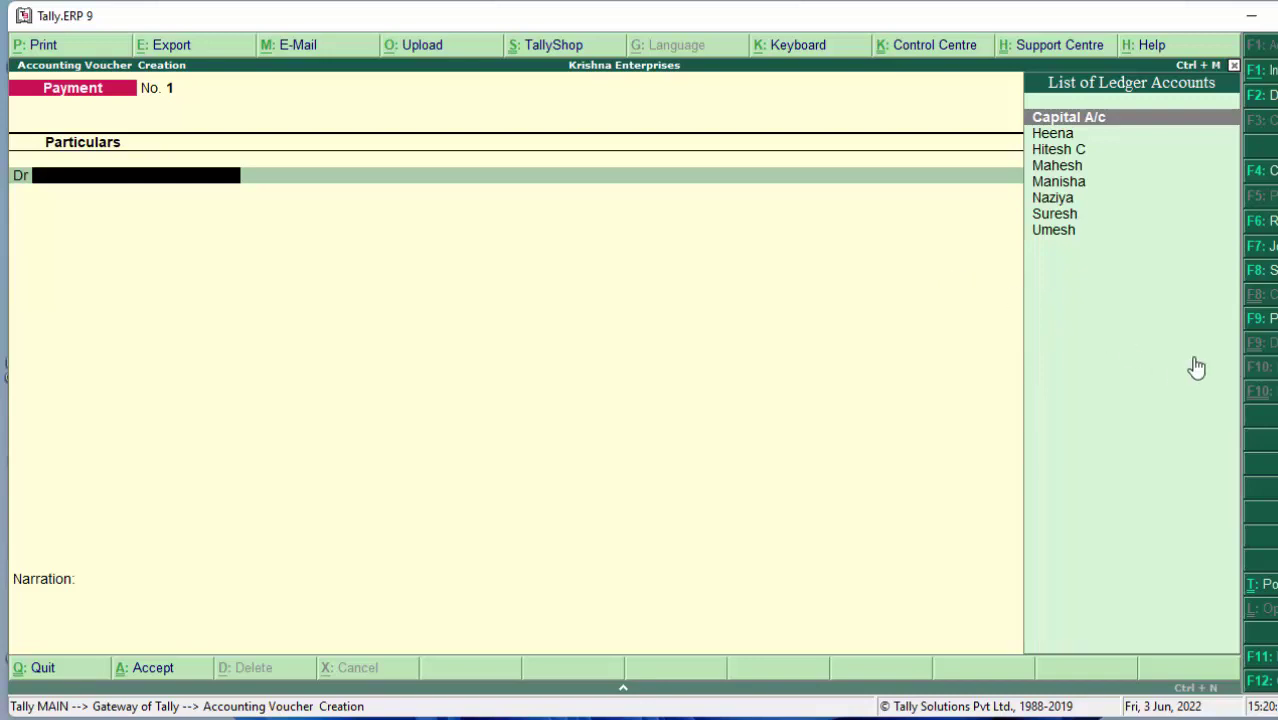
{"action": "left_click", "coordinate": [1272, 278]}
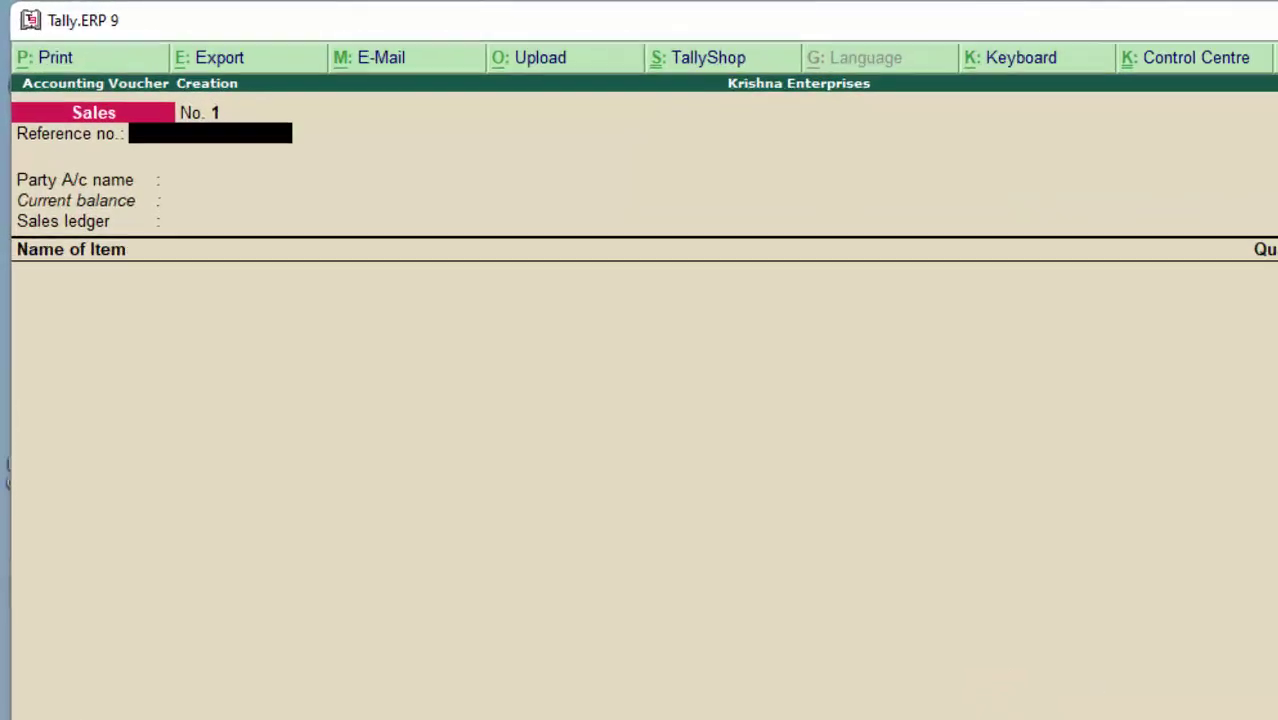
{"action": "type", "text": "55575"}
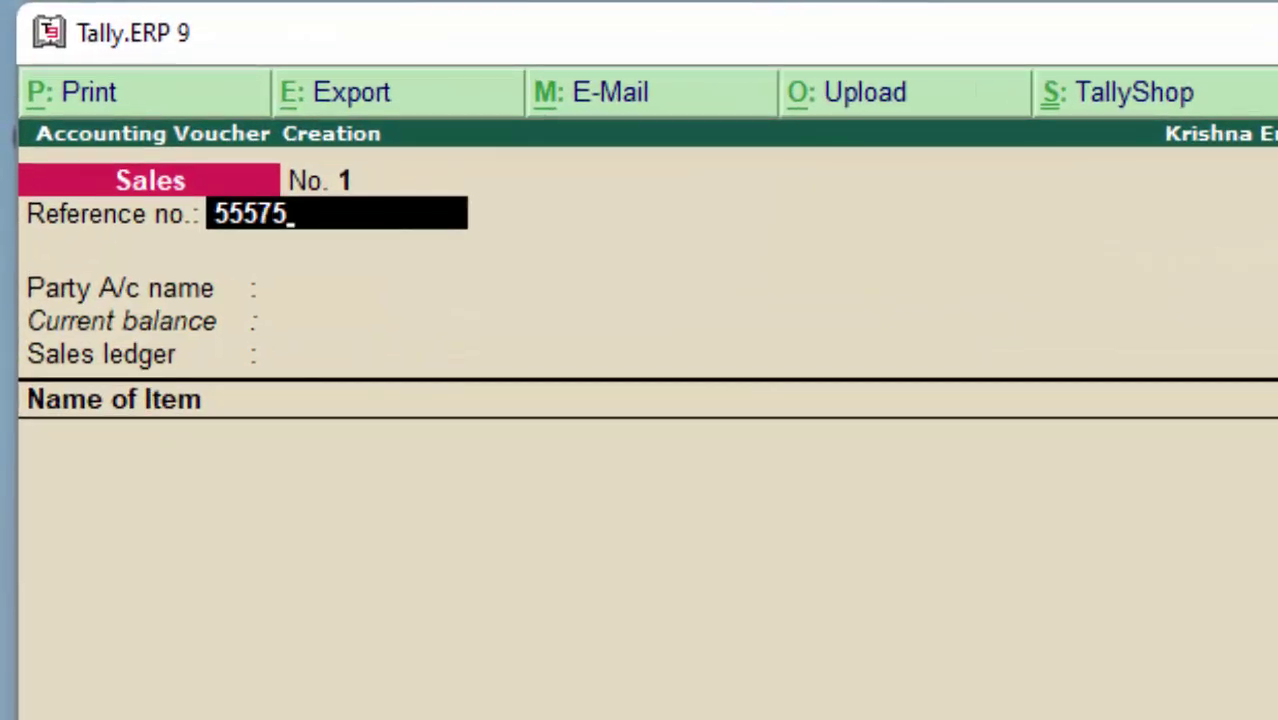
{"action": "key", "text": "Return"}
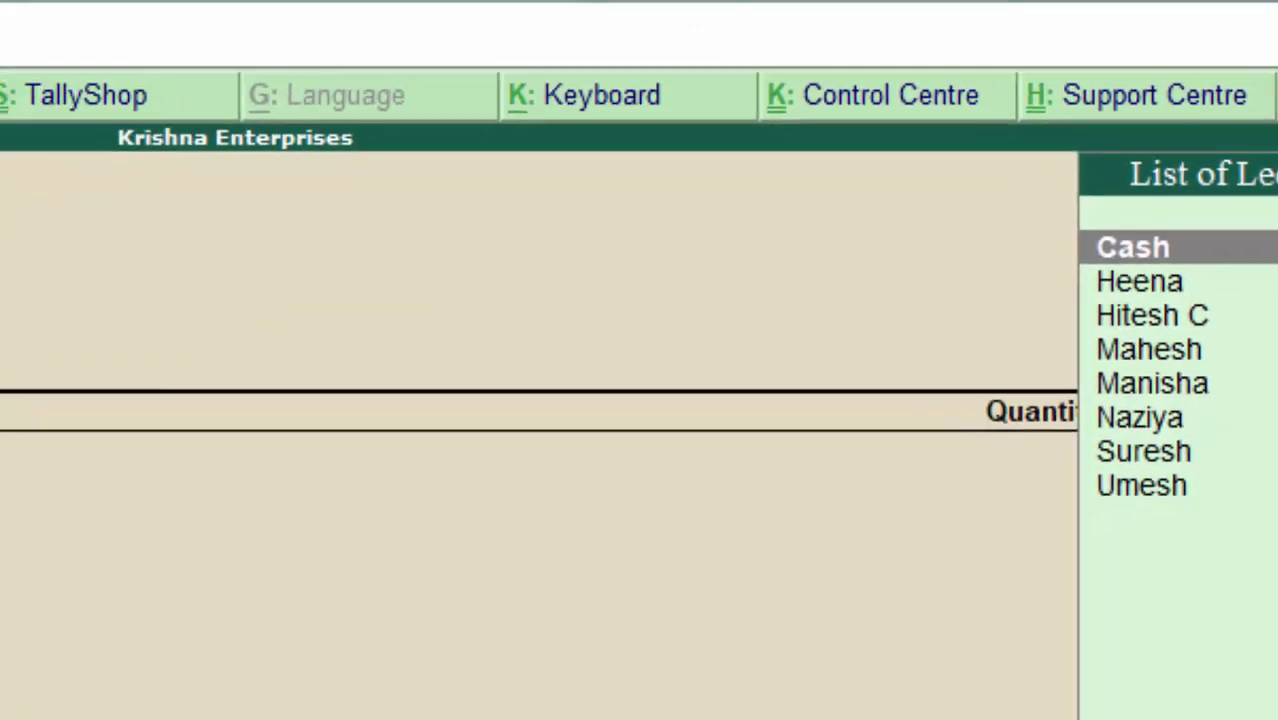
{"action": "key", "text": "alt+c"}
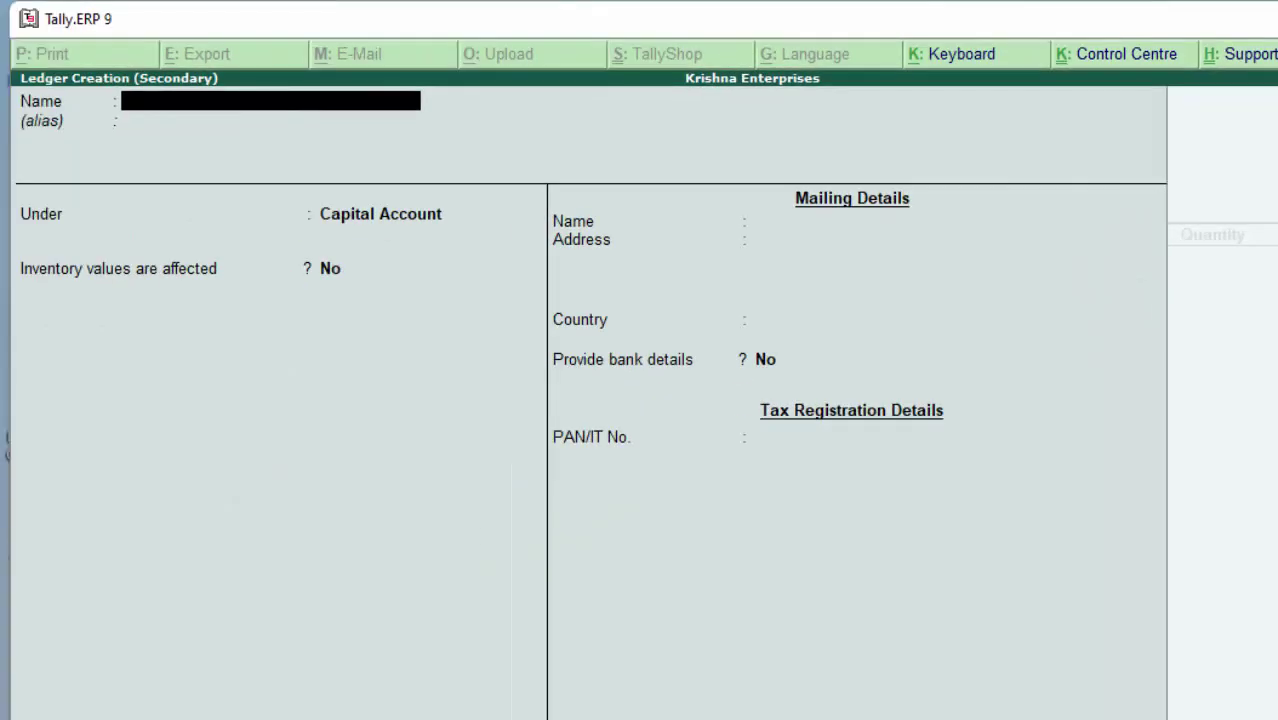
Create the customer's ledger under Sundry Debtors and set it as the Sales voucher's party account.
{"action": "type", "text": "Ba"}
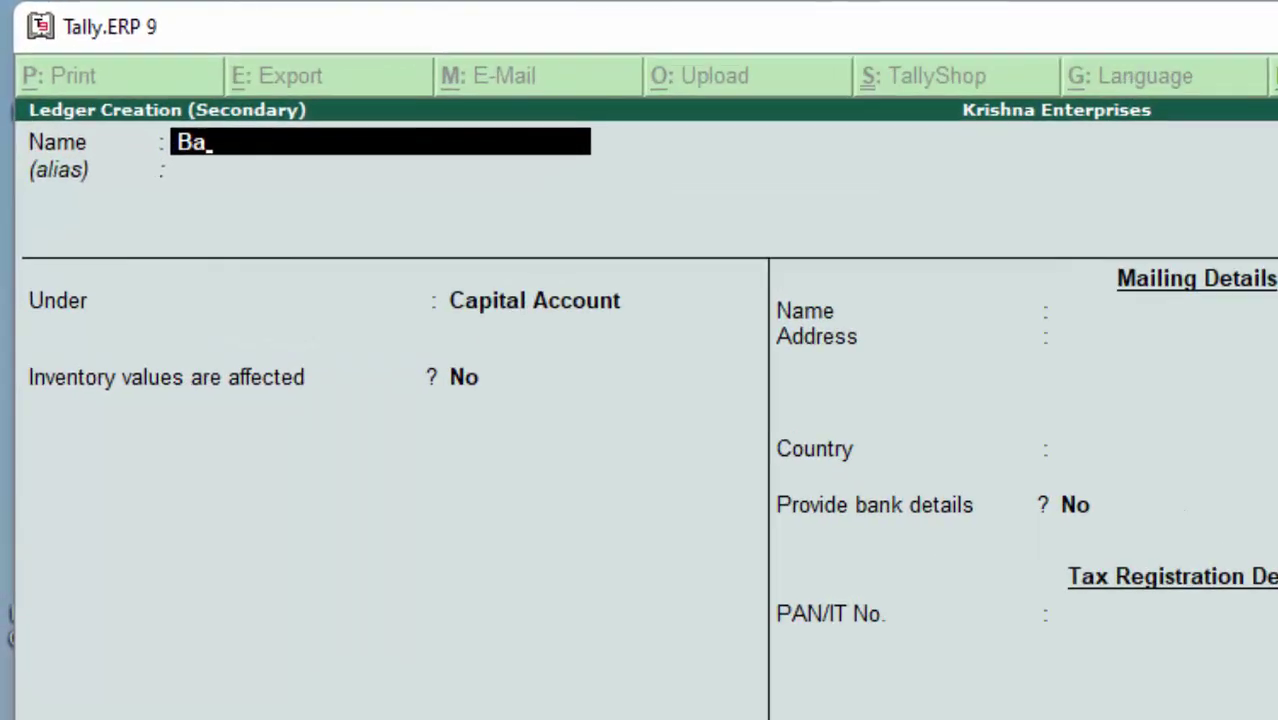
{"action": "type", "text": "bl"}
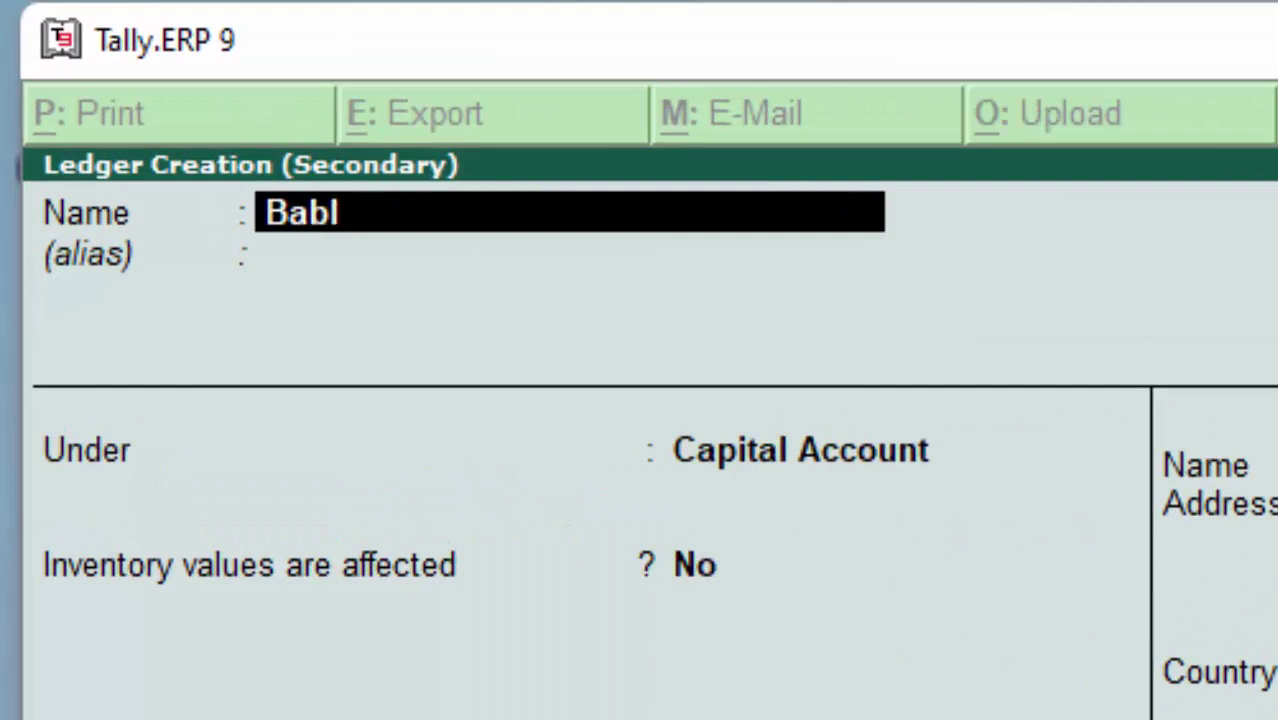
{"action": "type", "text": "u"}
{"action": "type", "text": " D"}
{"action": "key", "text": "Return"}
{"action": "key", "text": "Return"}
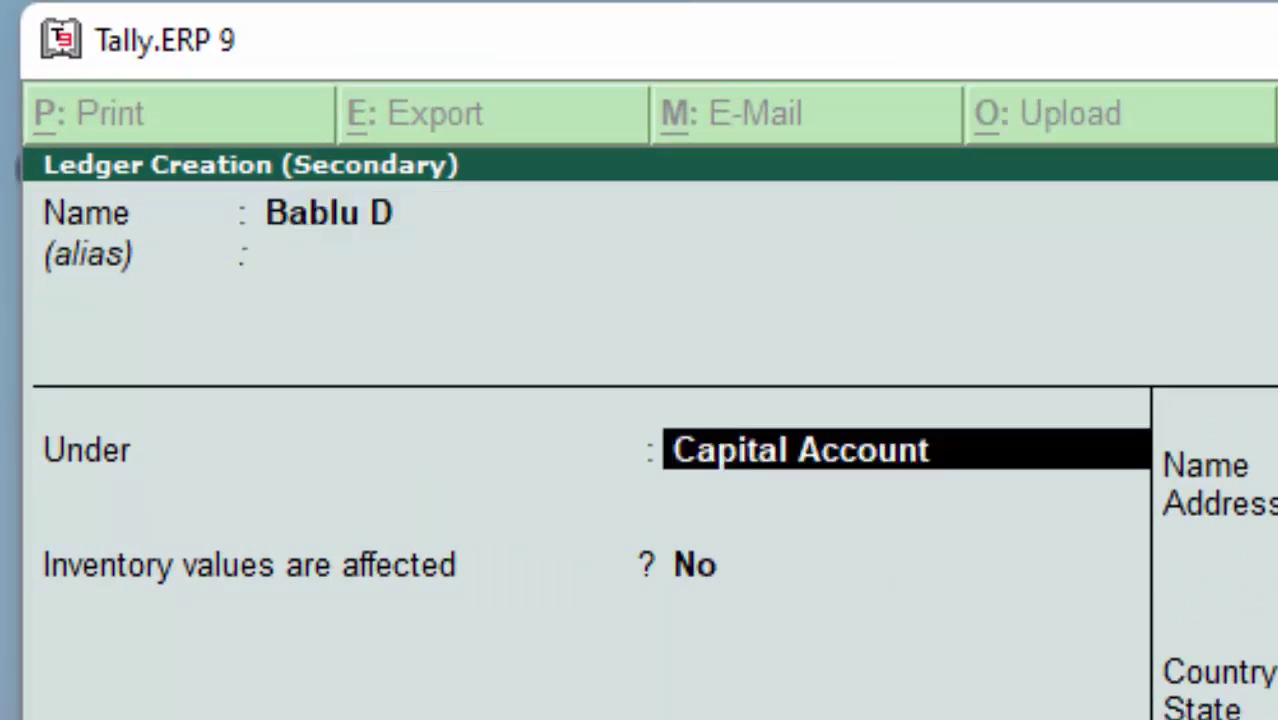
{"action": "type", "text": "S"}
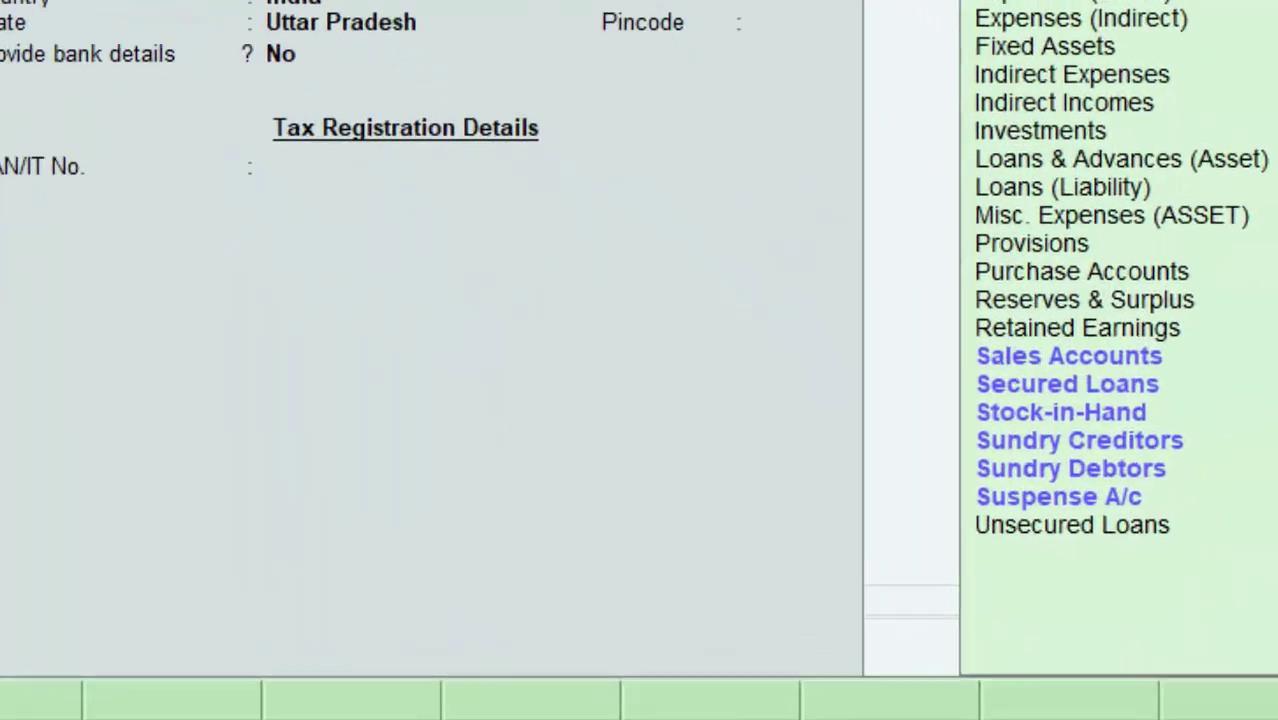
{"action": "key", "text": "Down"}
{"action": "key", "text": "Down"}
{"action": "key", "text": "Down"}
{"action": "key", "text": "Down"}
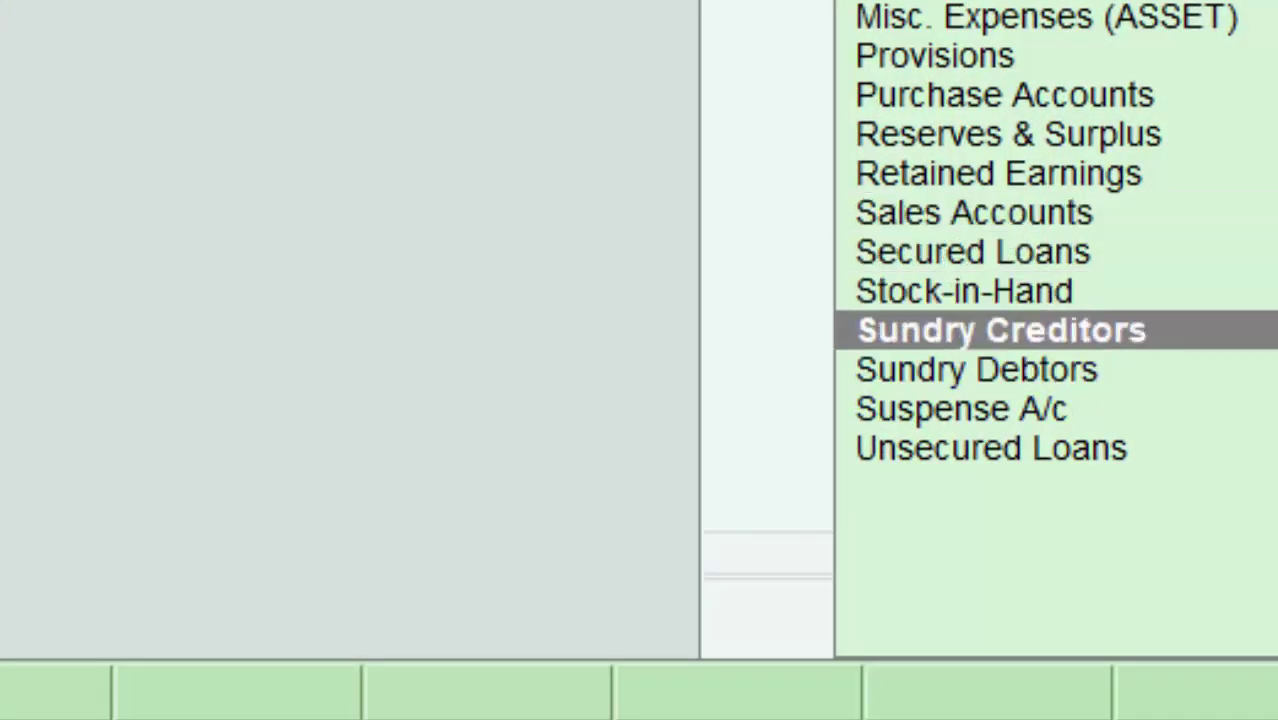
{"action": "key", "text": "Down"}
{"action": "key", "text": "Return"}
{"action": "key", "text": "Return"}
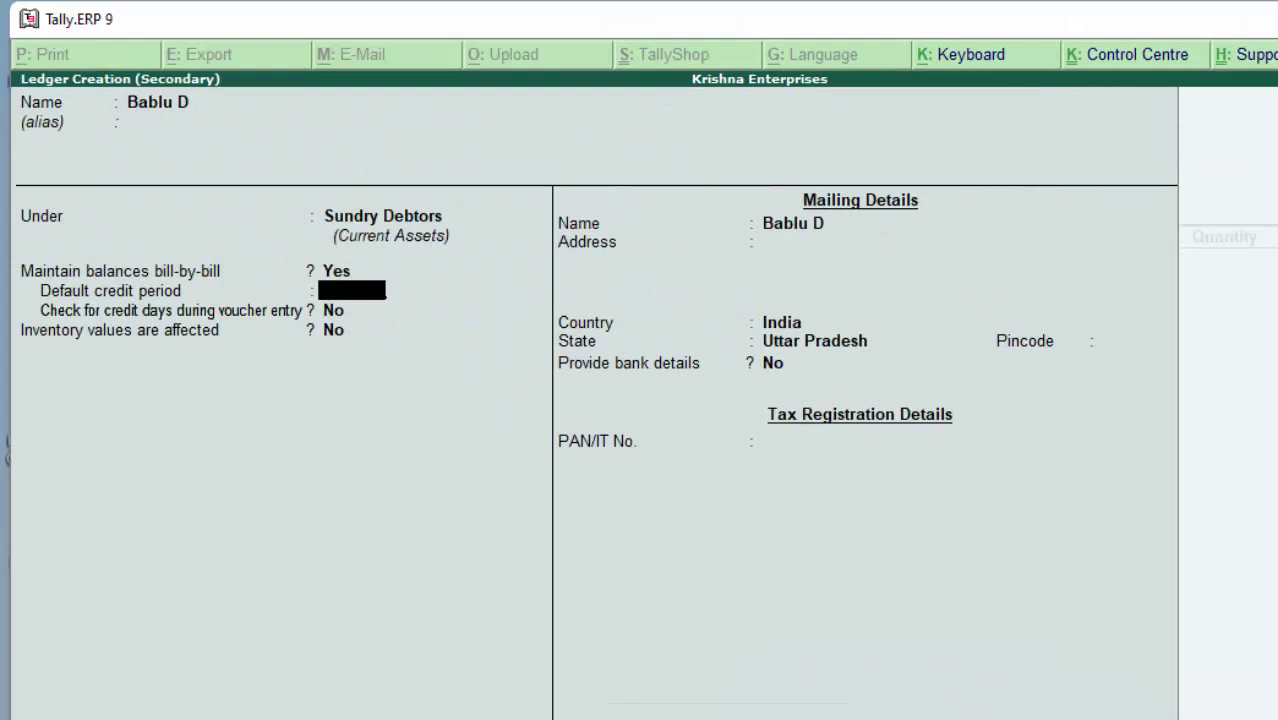
{"action": "key", "text": "Return"}
{"action": "key", "text": "Return"}
{"action": "key", "text": "Return"}
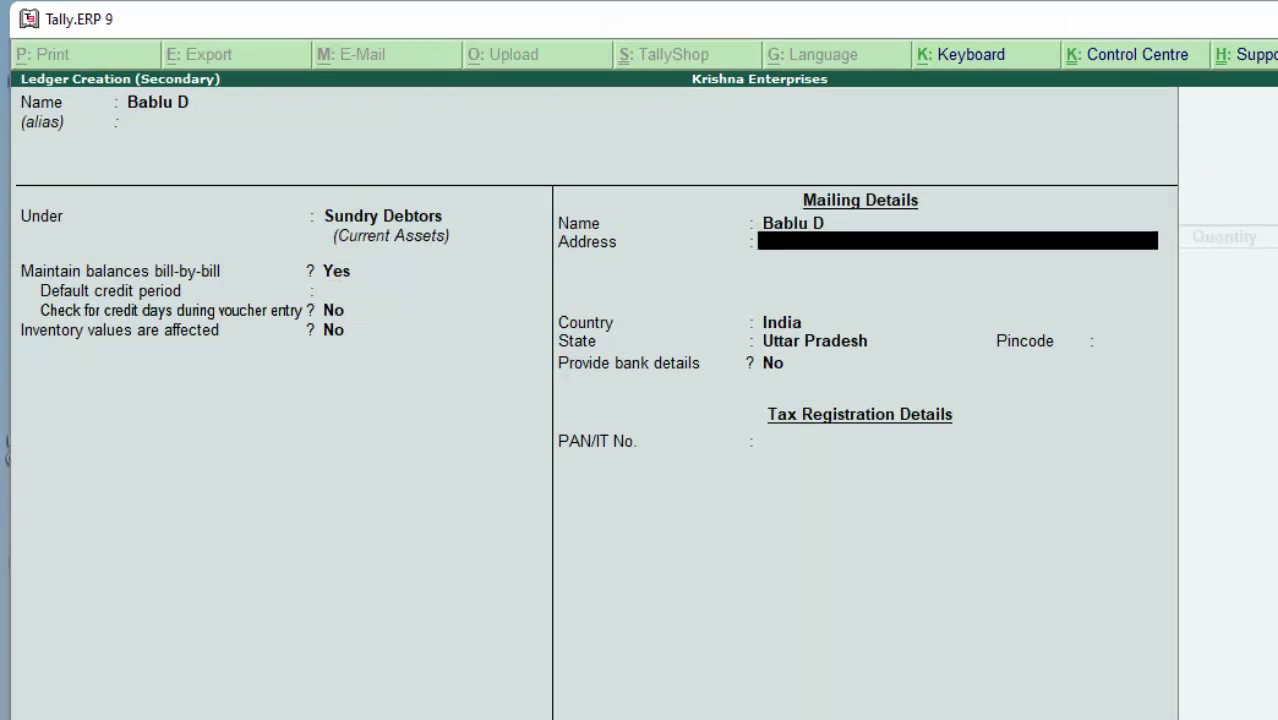
{"action": "key", "text": "Return"}
{"action": "key", "text": "Return"}
{"action": "key", "text": "Return"}
{"action": "key", "text": "Return"}
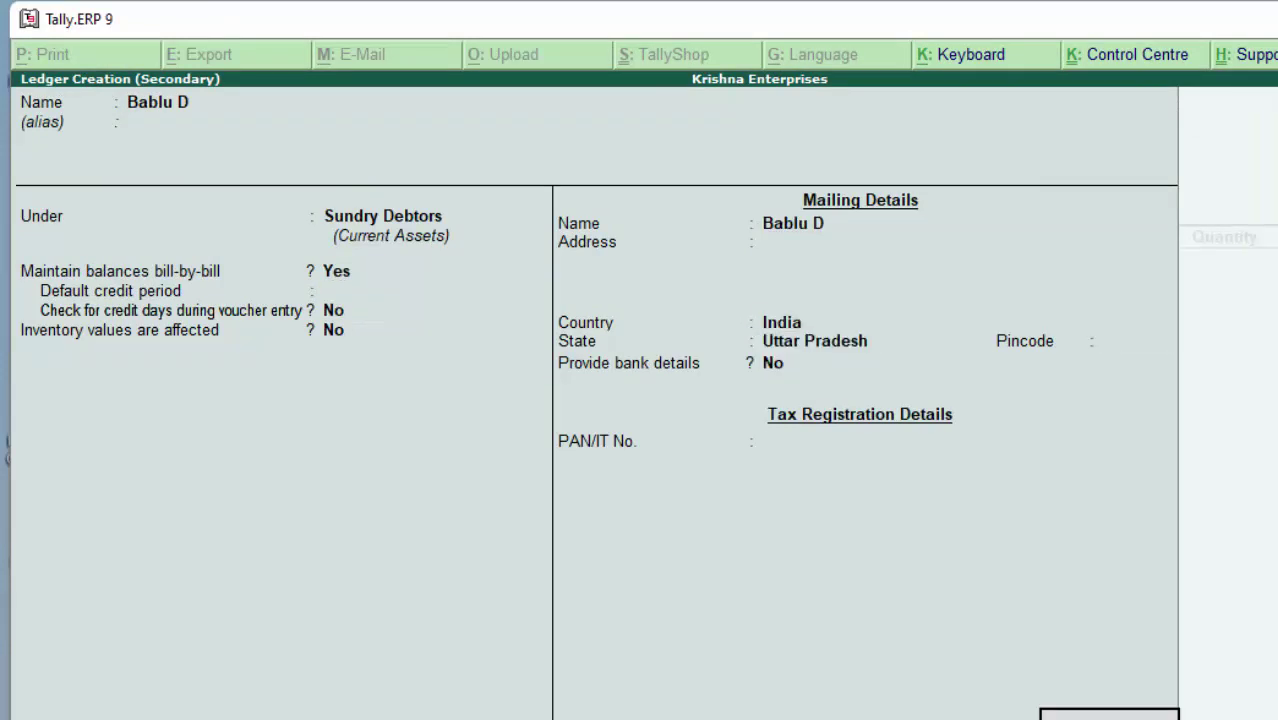
{"action": "key", "text": "Return"}
{"action": "key", "text": "Return"}
{"action": "key", "text": "Return"}
{"action": "key", "text": "Return"}
{"action": "key", "text": "Return"}
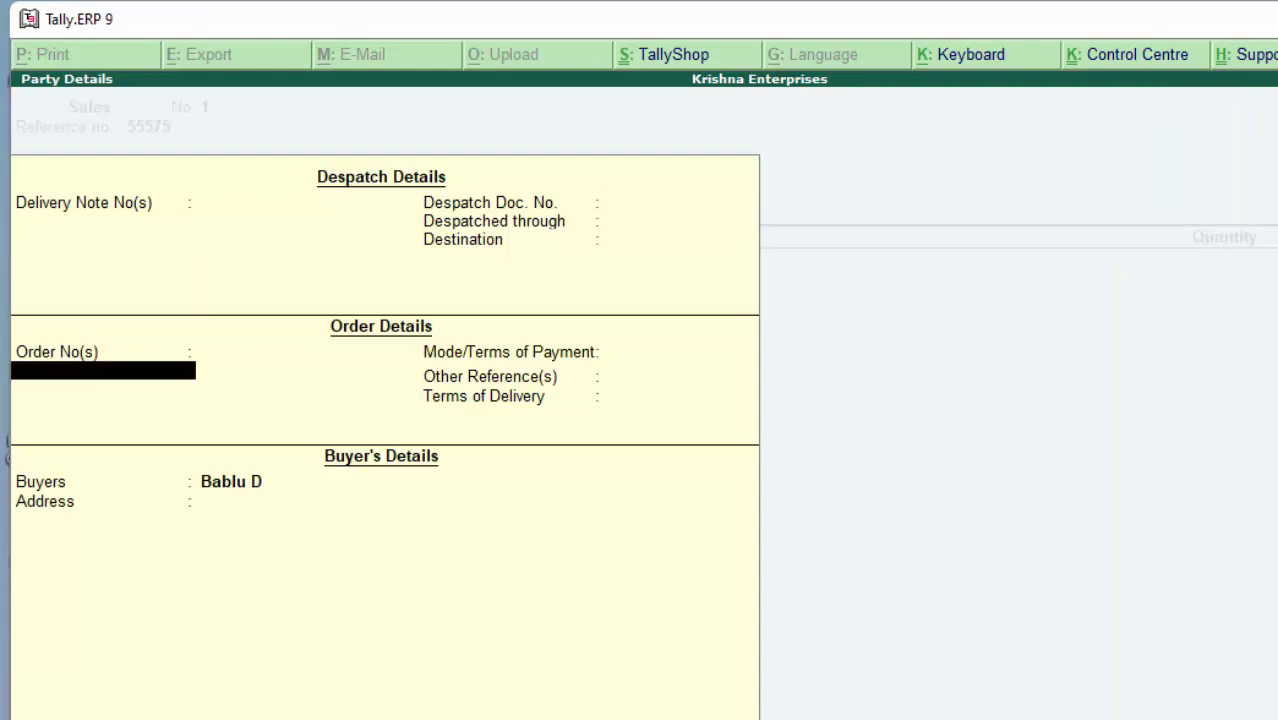
{"action": "key", "text": "Return"}
{"action": "key", "text": "Return"}
{"action": "key", "text": "Return"}
{"action": "key", "text": "Return"}
{"action": "key", "text": "Return"}
{"action": "key", "text": "Return"}
{"action": "key", "text": "Return"}
{"action": "key", "text": "Return"}
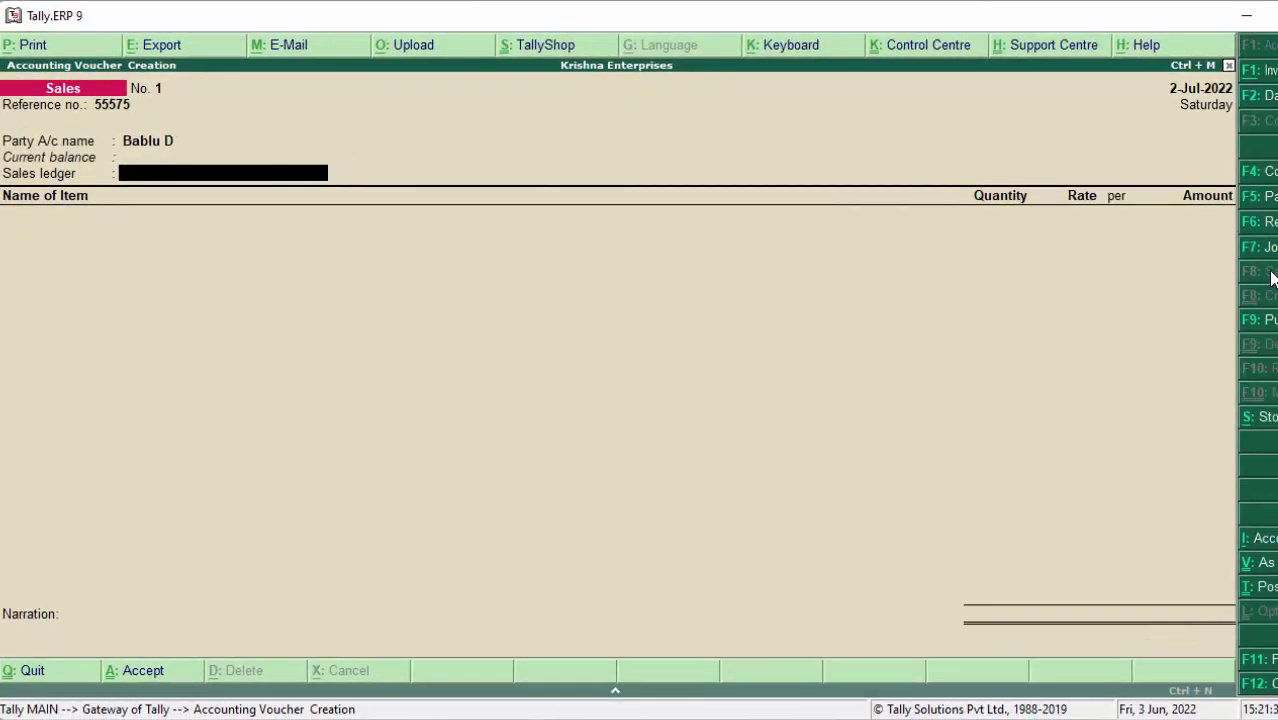
{"action": "key", "text": "alt+c"}
Create the 'Sales A/c' ledger under Sales Accounts with default options and save it.
{"action": "type", "text": "Sa"}
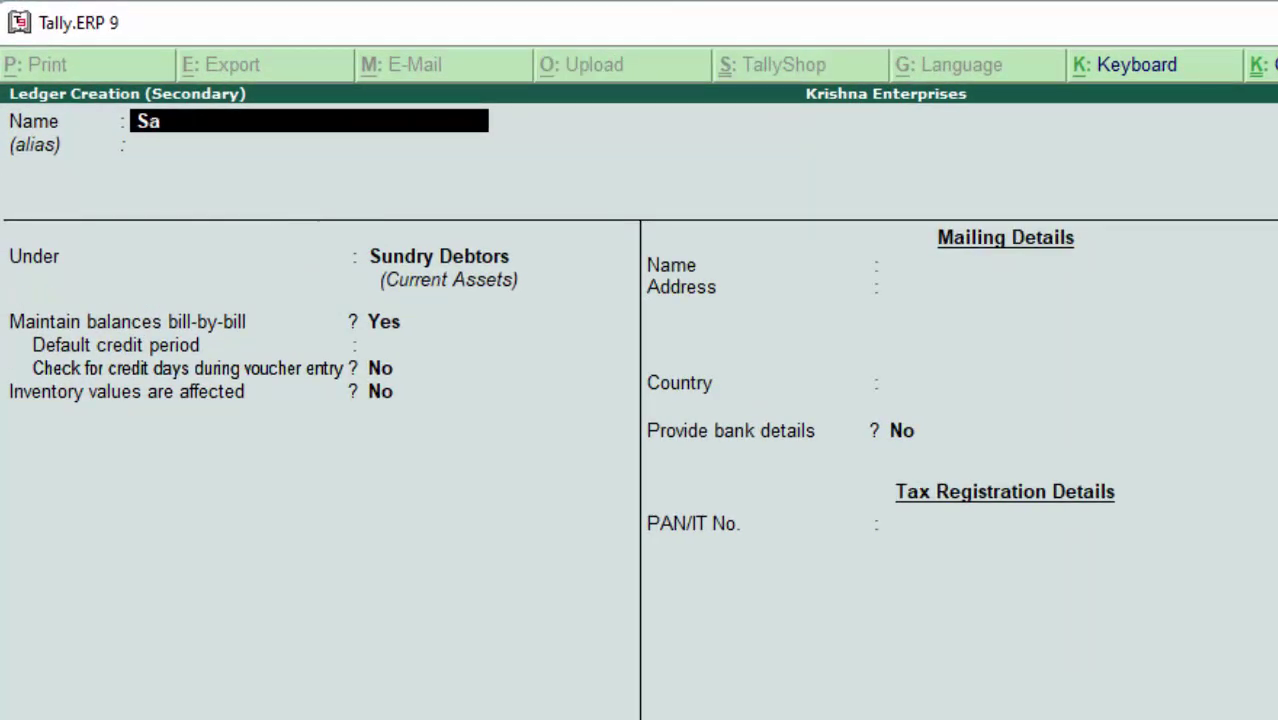
{"action": "type", "text": "les a"}
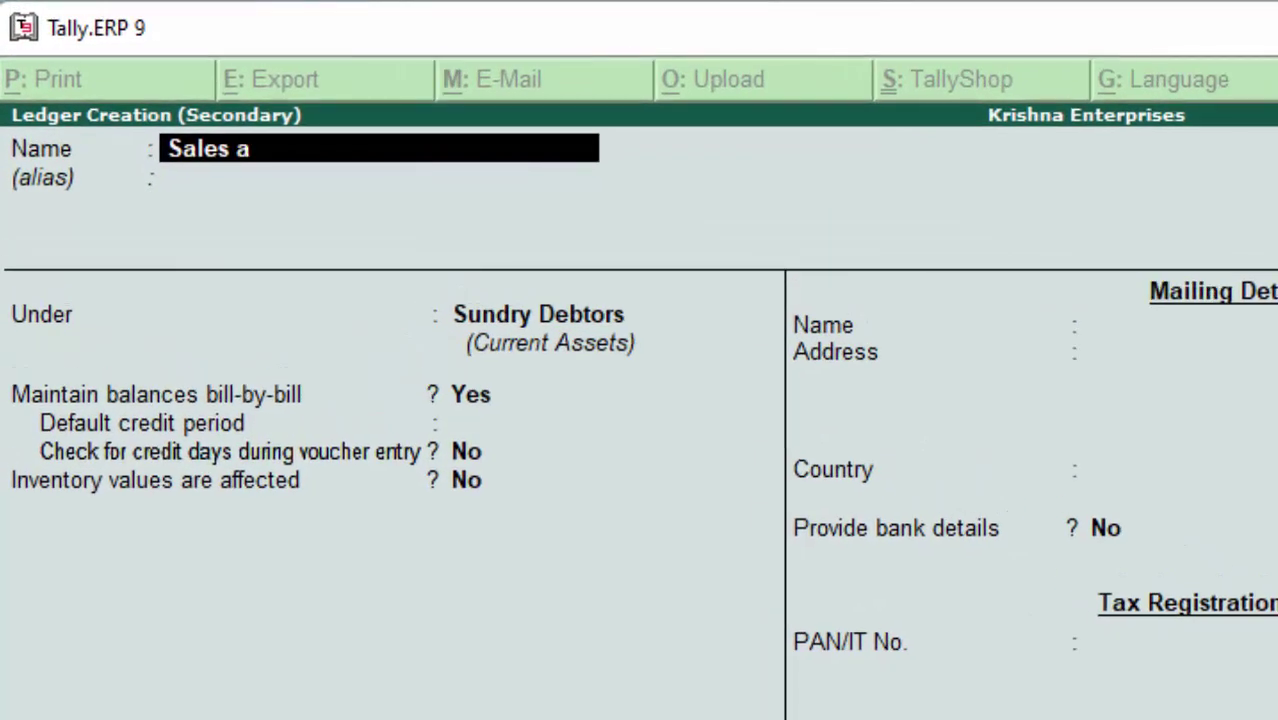
{"action": "type", "text": "/c"}
{"action": "key", "text": "Return"}
{"action": "key", "text": "Return"}
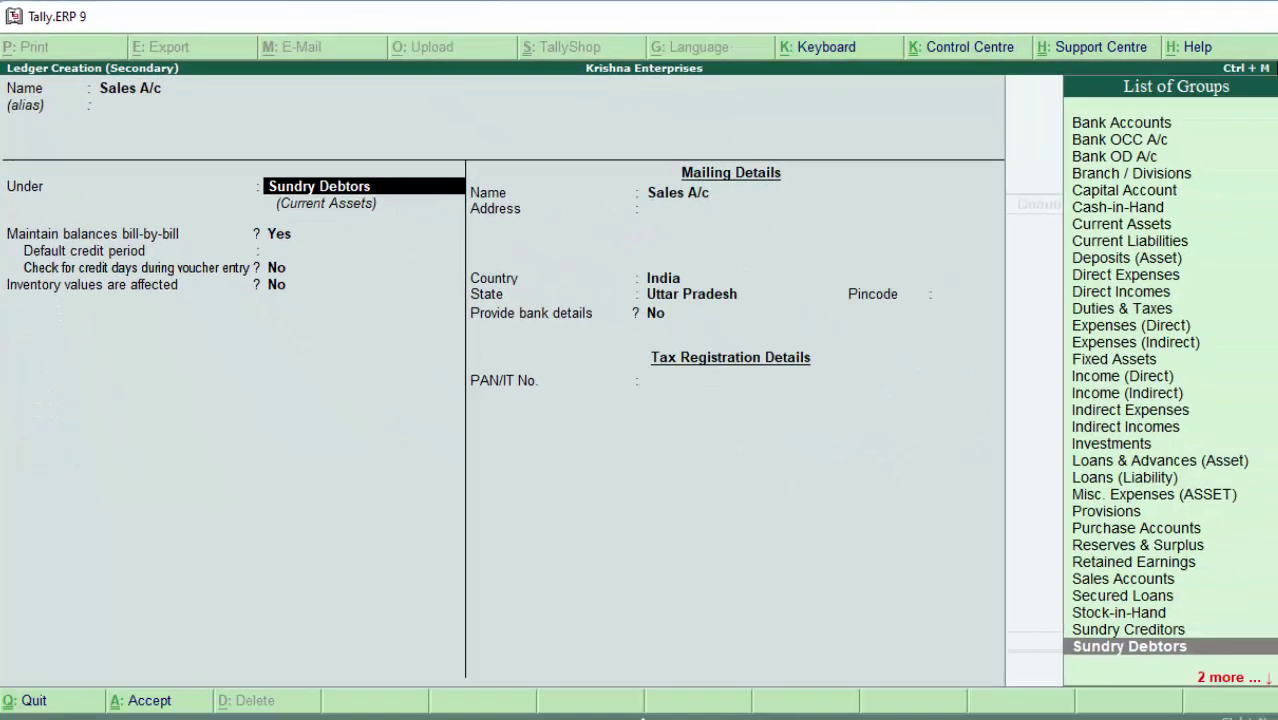
{"action": "type", "text": "S"}
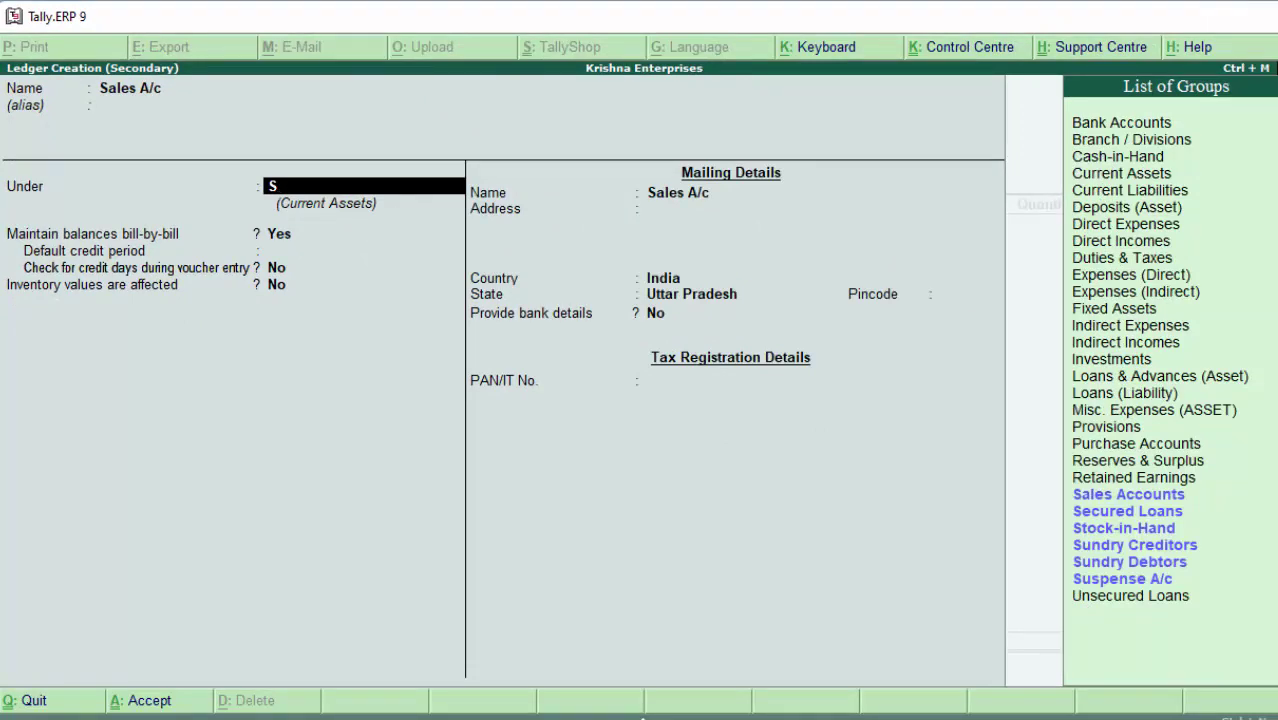
{"action": "type", "text": "a"}
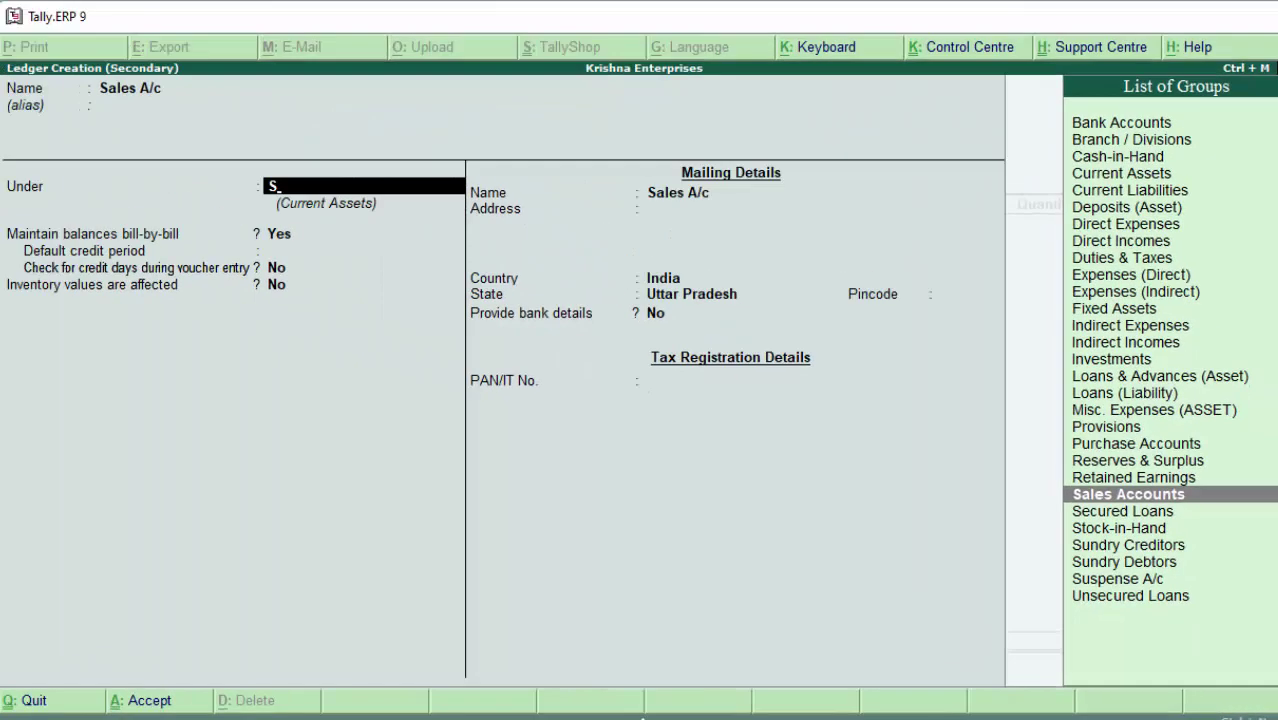
{"action": "key", "text": "Return"}
{"action": "key", "text": "Return"}
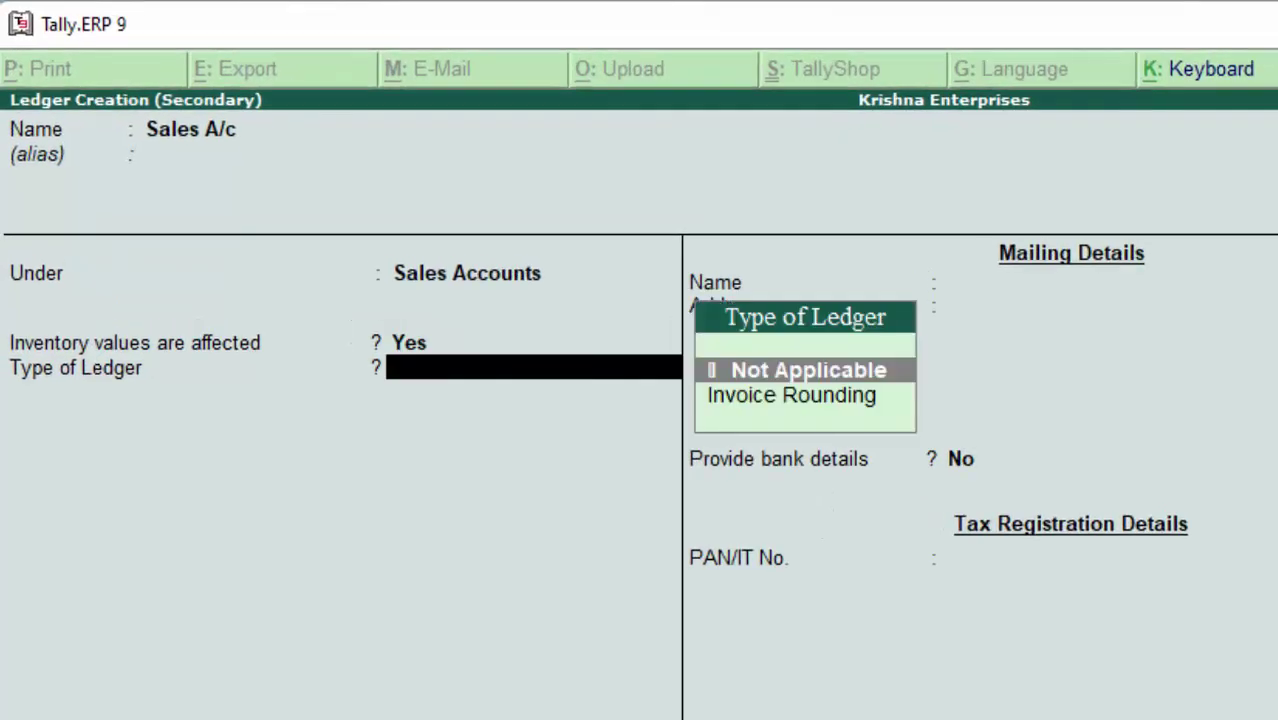
{"action": "key", "text": "Return"}
{"action": "key", "text": "ctrl+a"}
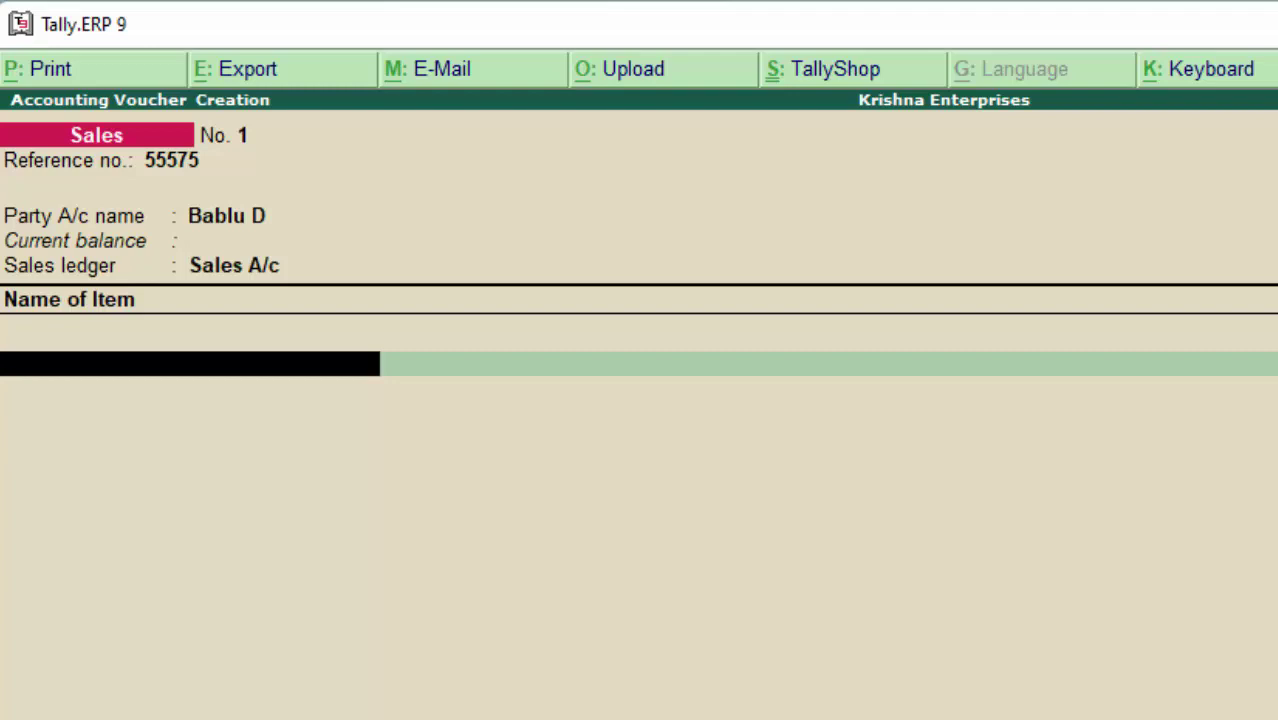
Step back through the sales voucher's reference and party detail fields.
{"action": "key", "text": "BackSpace"}
{"action": "key", "text": "BackSpace"}
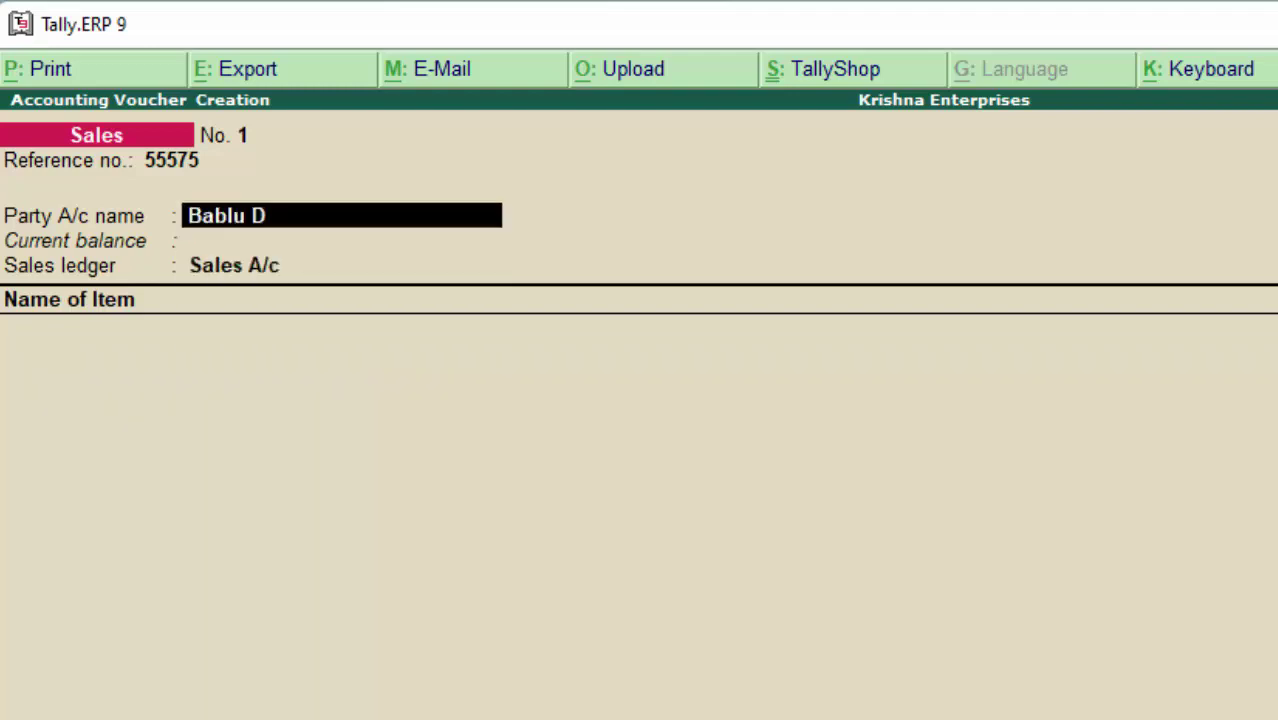
{"action": "key", "text": "BackSpace"}
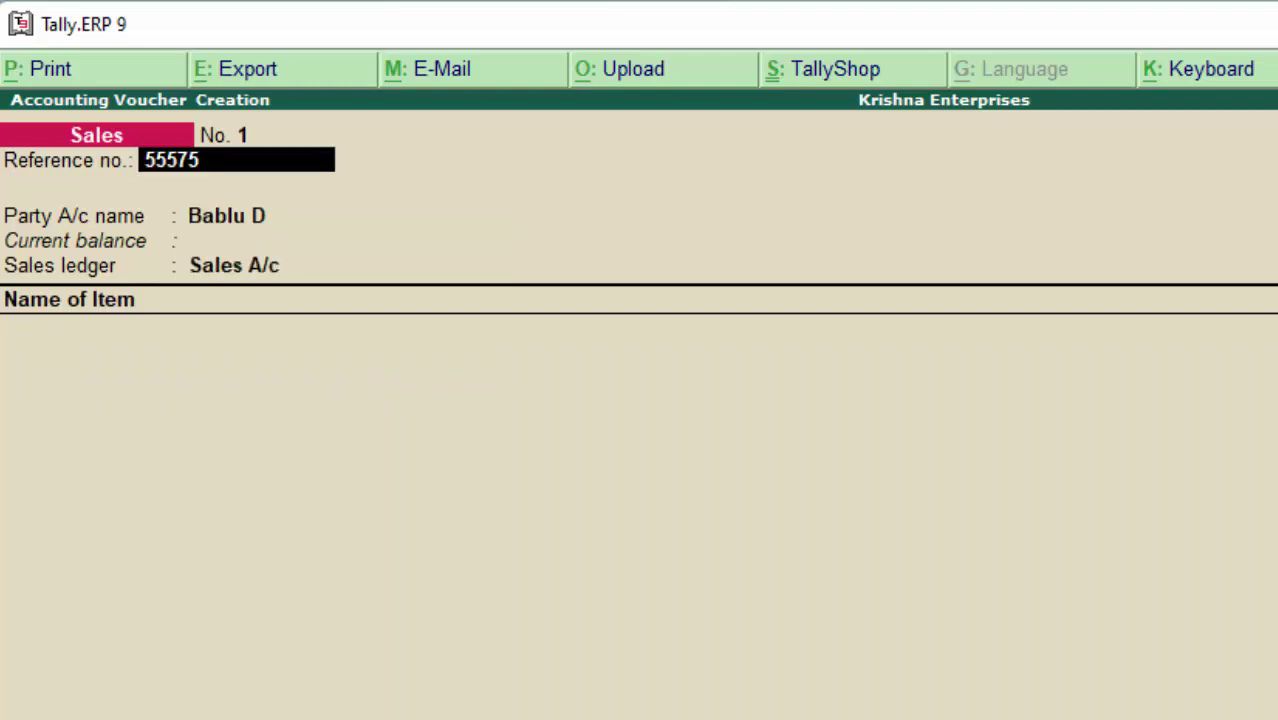
{"action": "key", "text": "Return"}
{"action": "key", "text": "Return"}
{"action": "key", "text": "Return"}
{"action": "key", "text": "Return"}
{"action": "key", "text": "Return"}
{"action": "key", "text": "Return"}
{"action": "key", "text": "Return"}
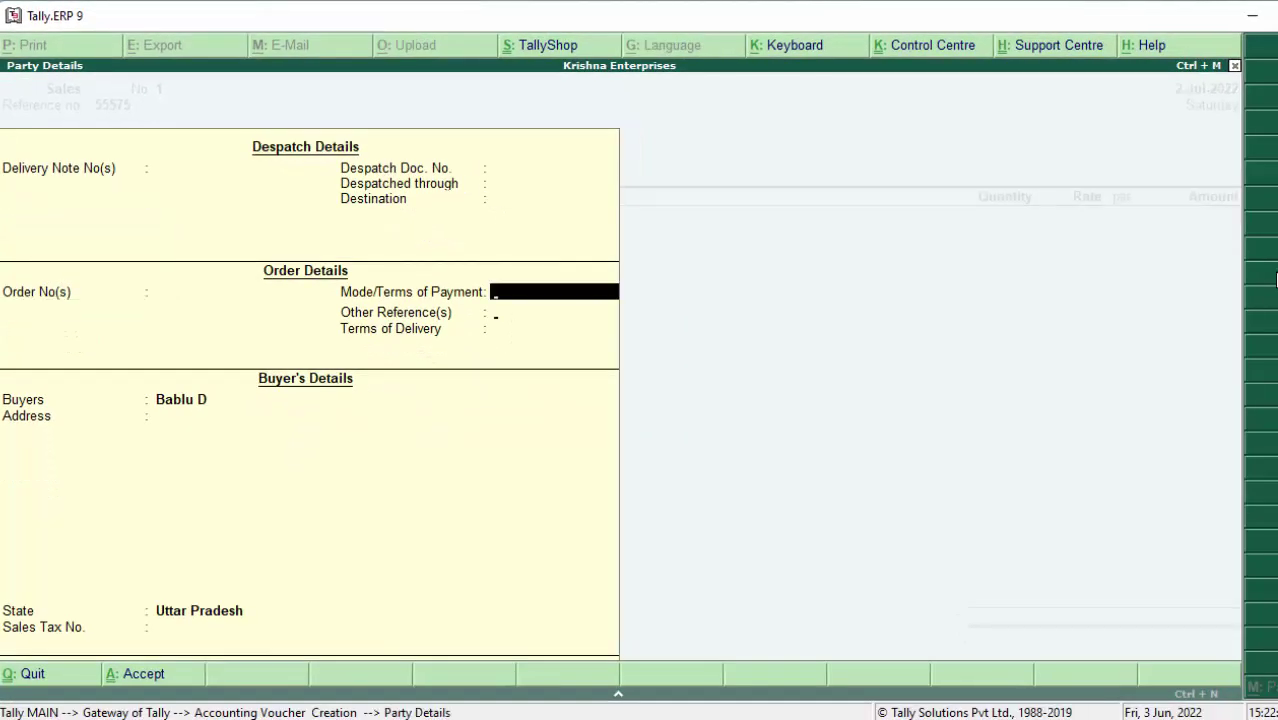
{"action": "key", "text": "Return"}
{"action": "key", "text": "Return"}
{"action": "key", "text": "Return"}
{"action": "key", "text": "Return"}
{"action": "key", "text": "Return"}
{"action": "key", "text": "Return"}
{"action": "key", "text": "Return"}
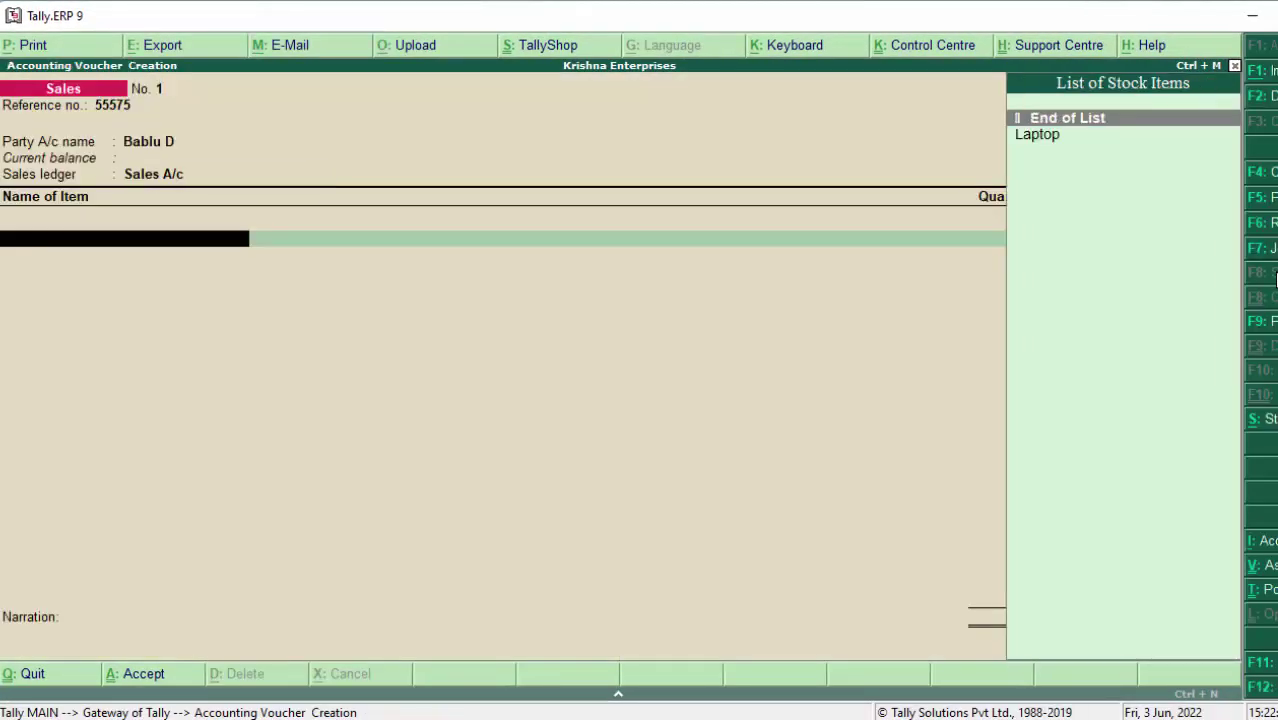
Add 1 Laptop, dismiss the negative stock warning, and start quitting the sales voucher.
{"action": "type", "text": "L"}
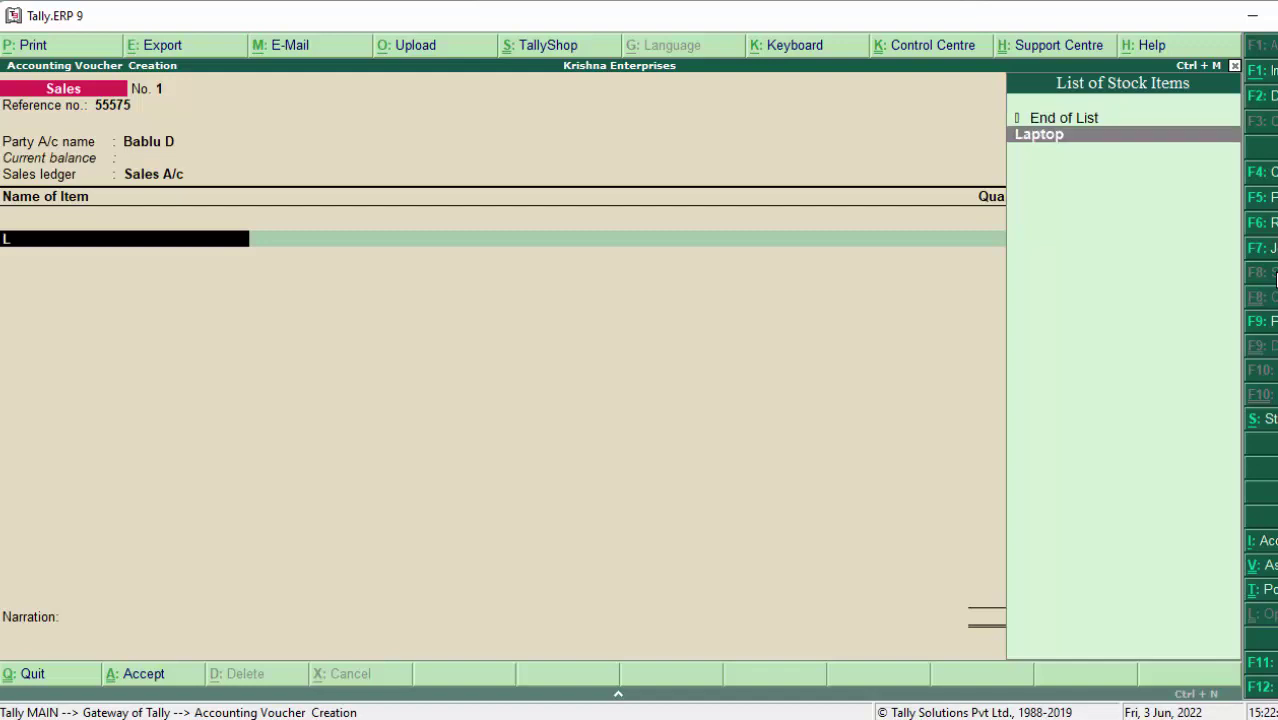
{"action": "key", "text": "Return"}
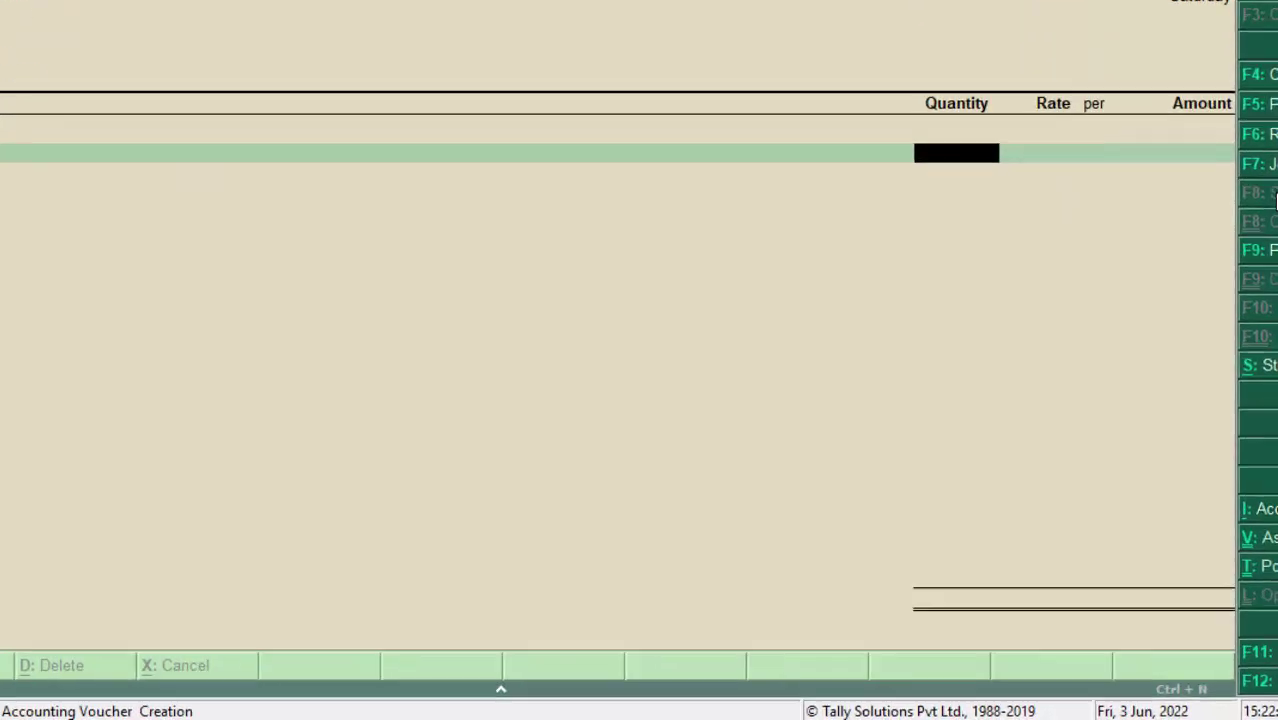
{"action": "type", "text": "1"}
{"action": "key", "text": "Return"}
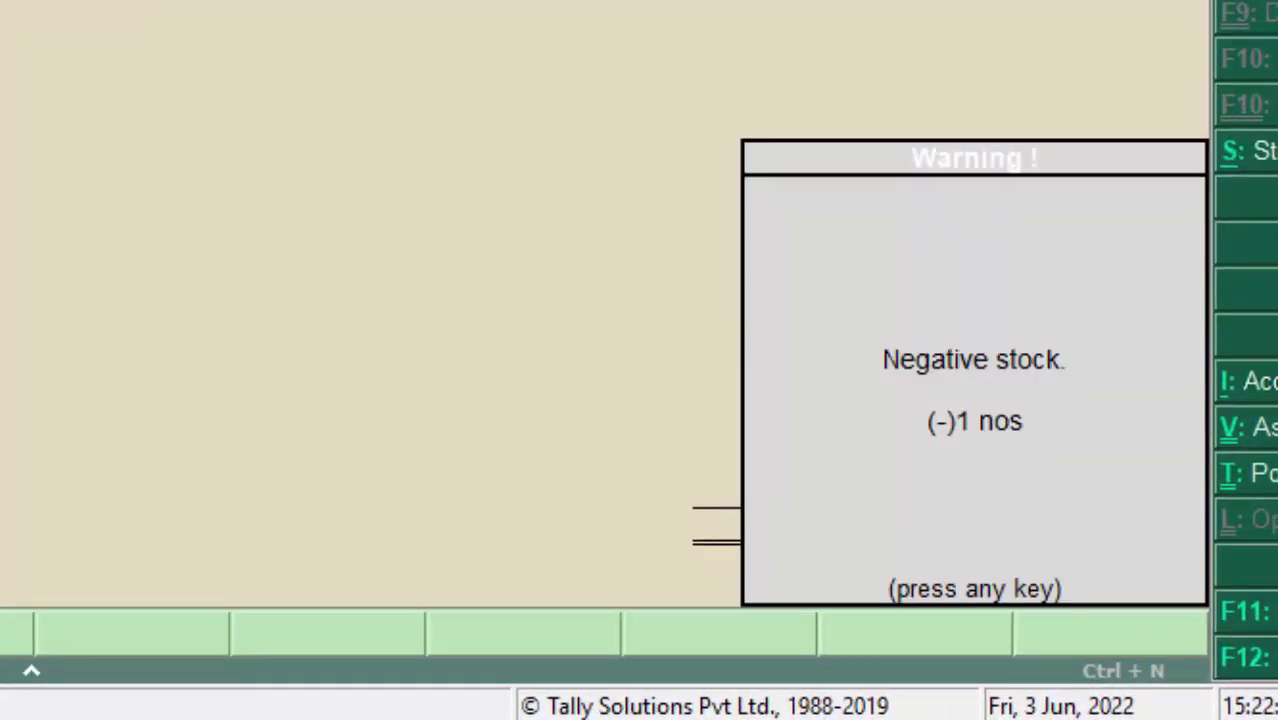
{"action": "key", "text": "Return"}
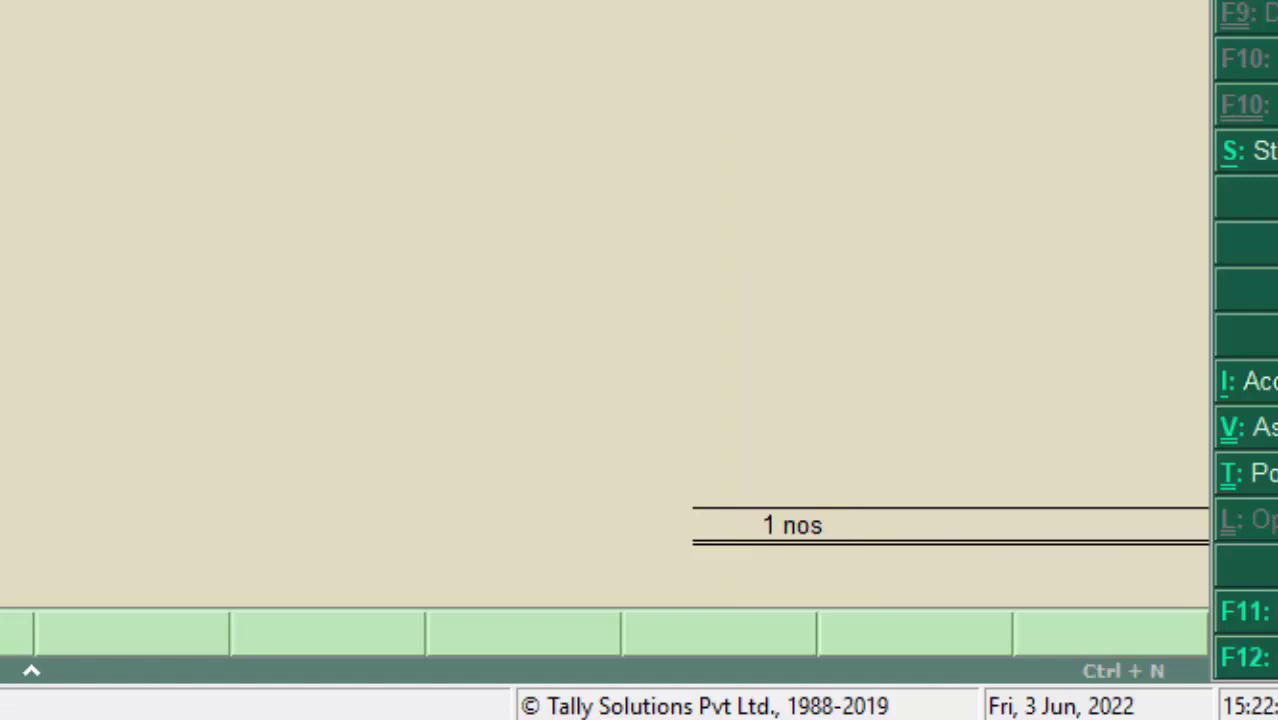
{"action": "key", "text": "Escape"}
Discard the sales voucher and start a Purchase voucher with invoice 56755 paid from Cash.
{"action": "key", "text": "y"}
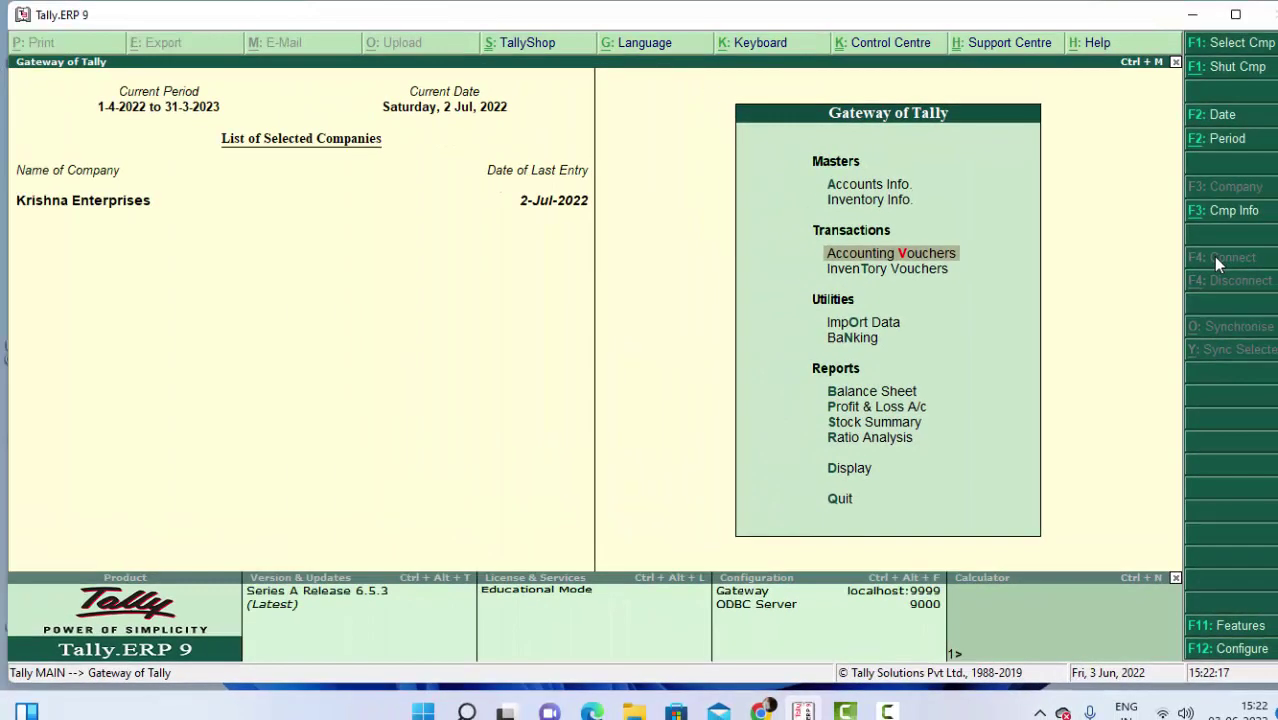
{"action": "key", "text": "Return"}
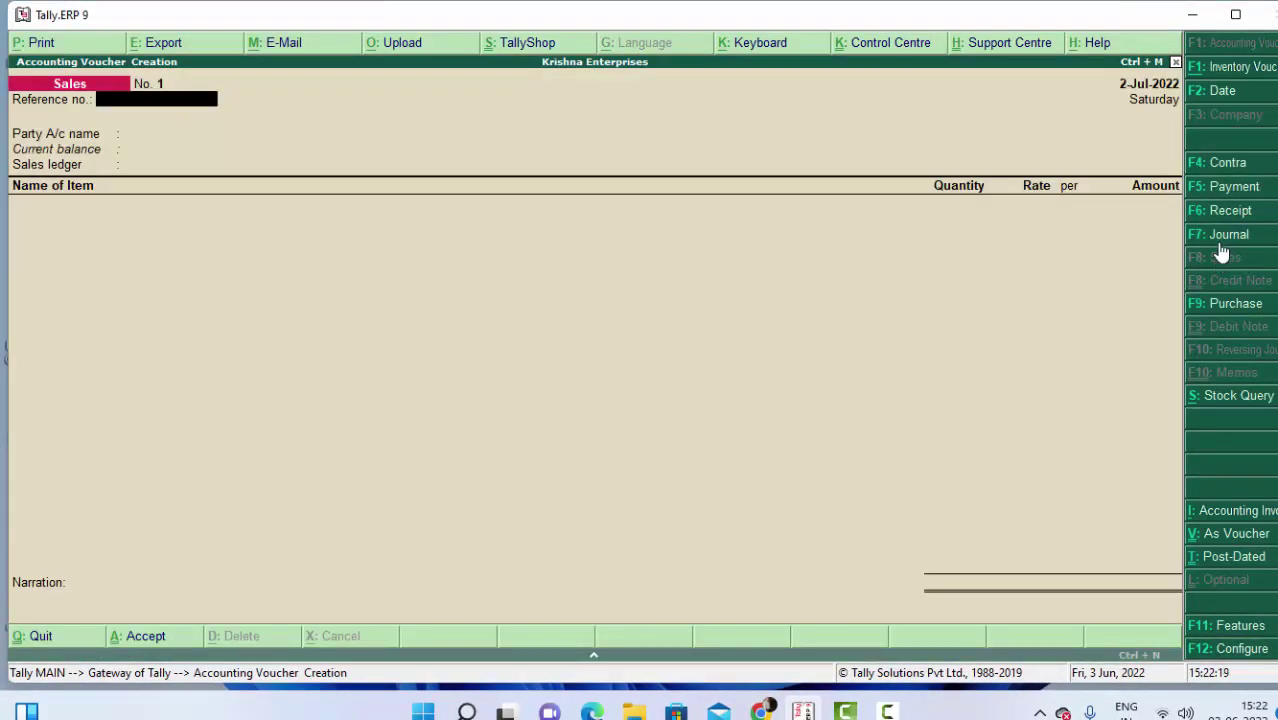
{"action": "left_click", "coordinate": [1235, 308]}
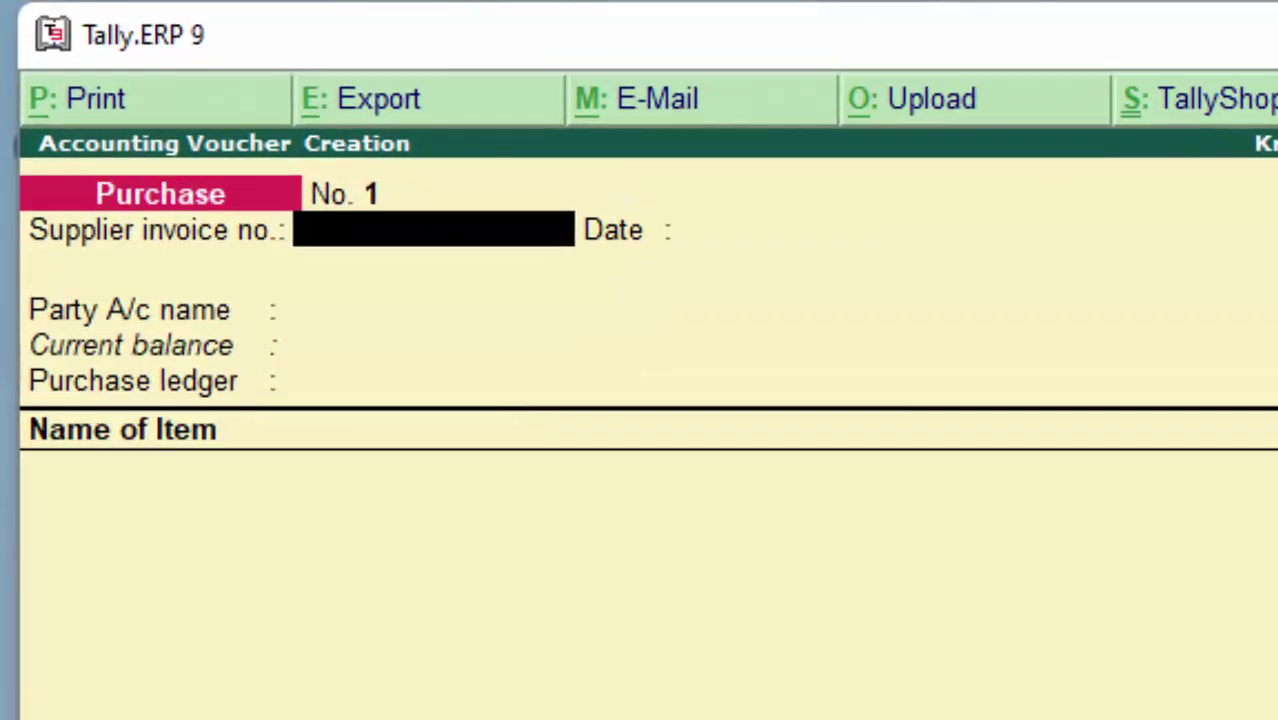
{"action": "type", "text": "56755"}
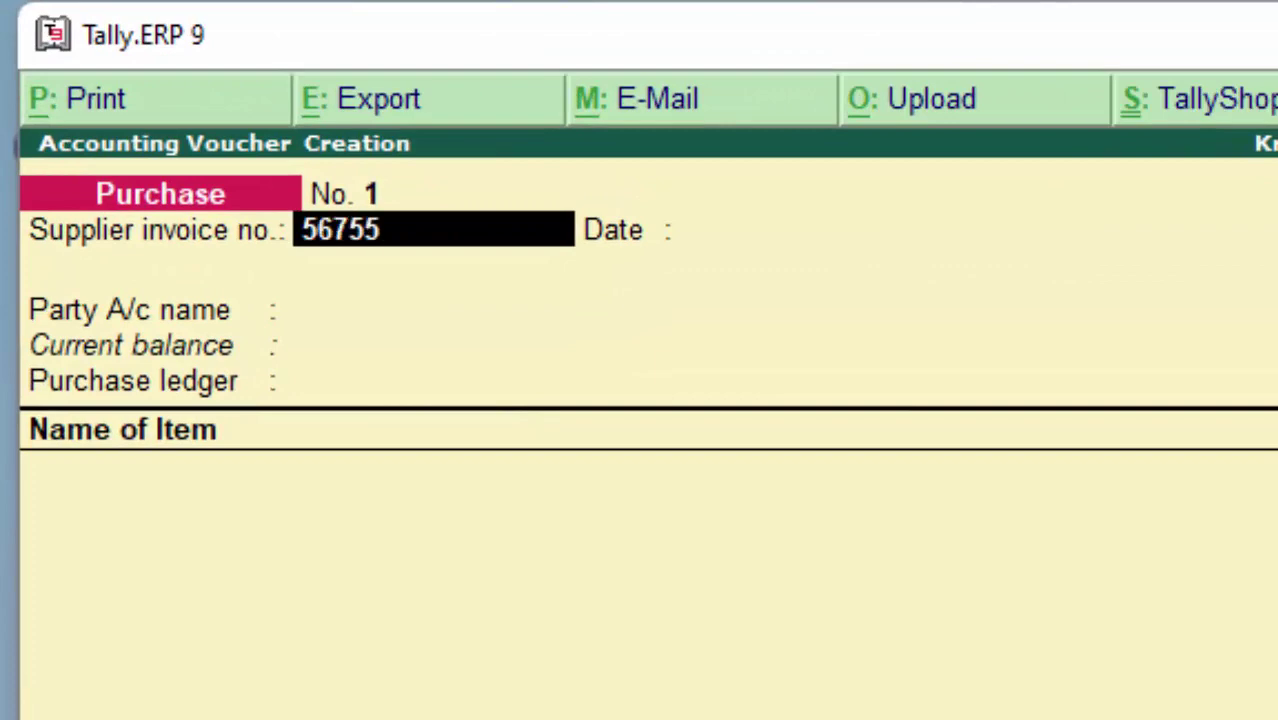
{"action": "key", "text": "Return"}
{"action": "key", "text": "Return"}
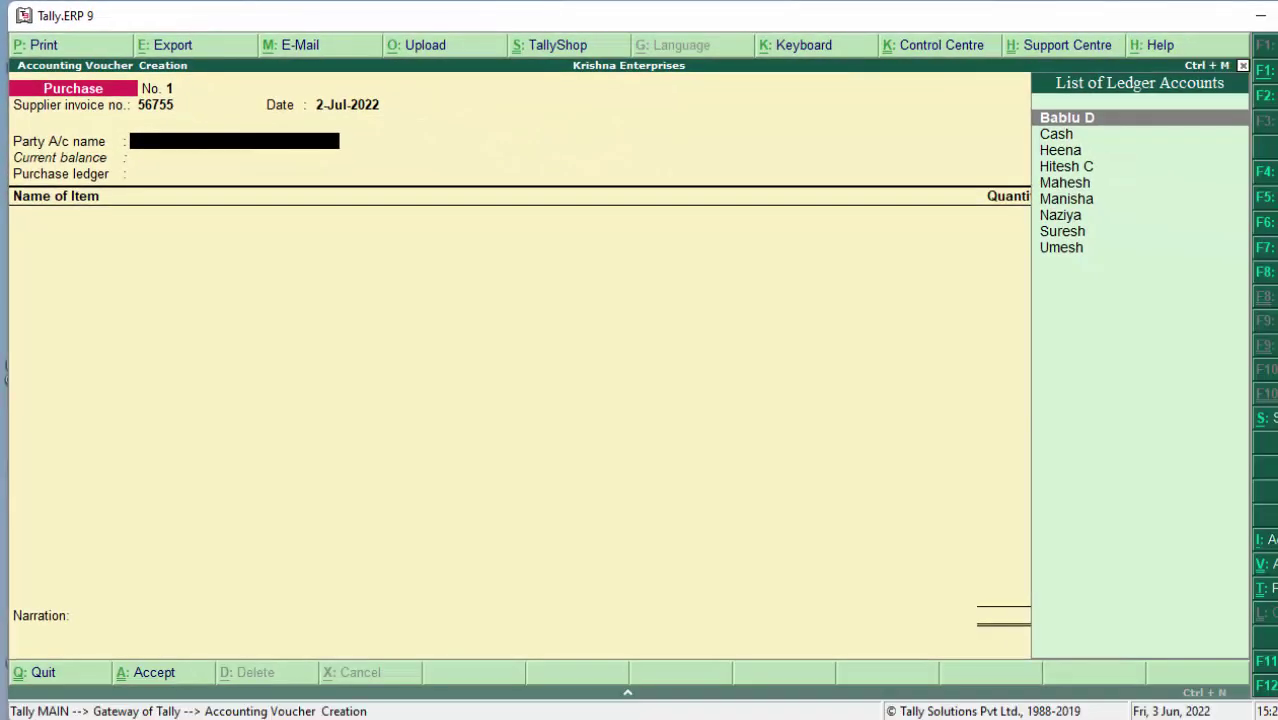
{"action": "key", "text": "Down"}
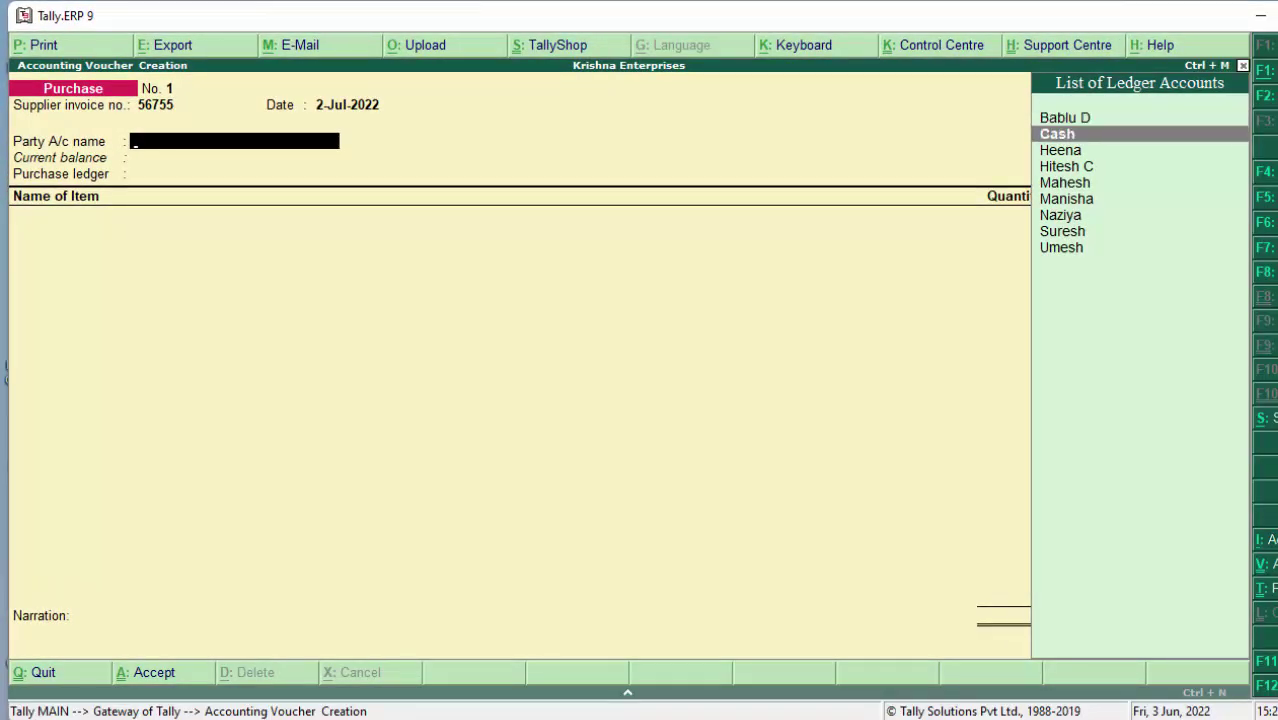
{"action": "key", "text": "Return"}
{"action": "key", "text": "Return"}
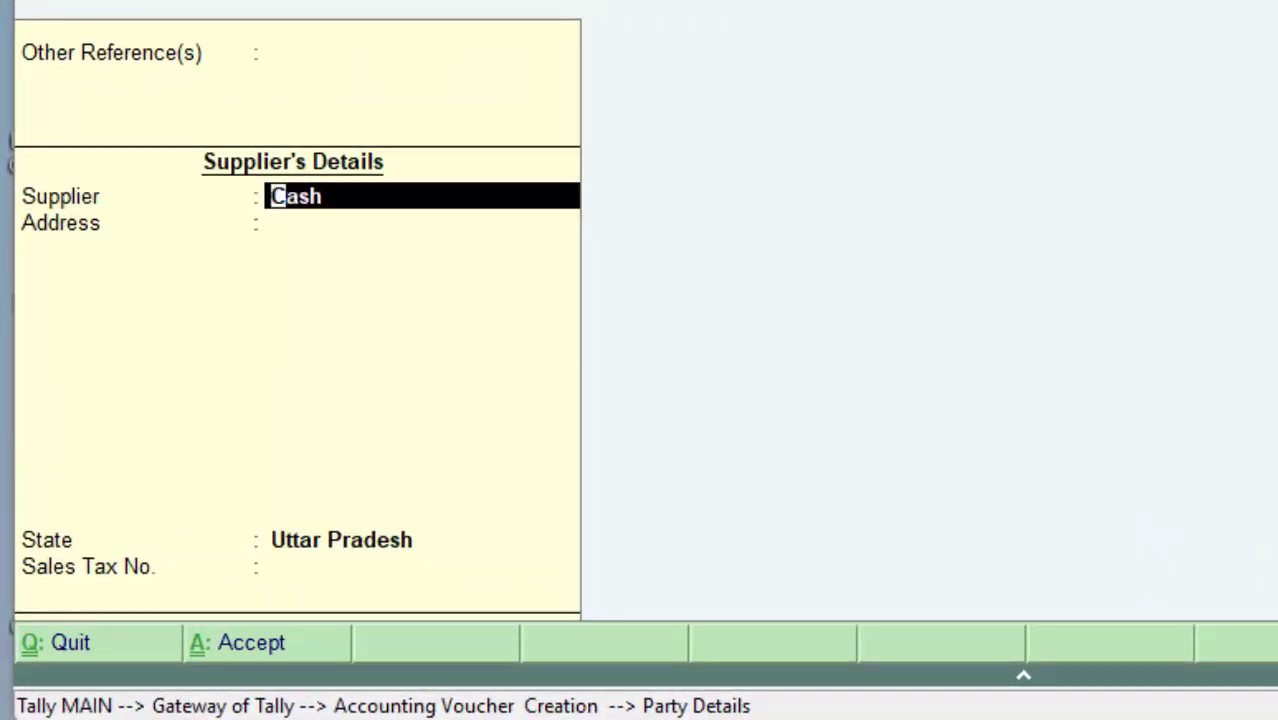
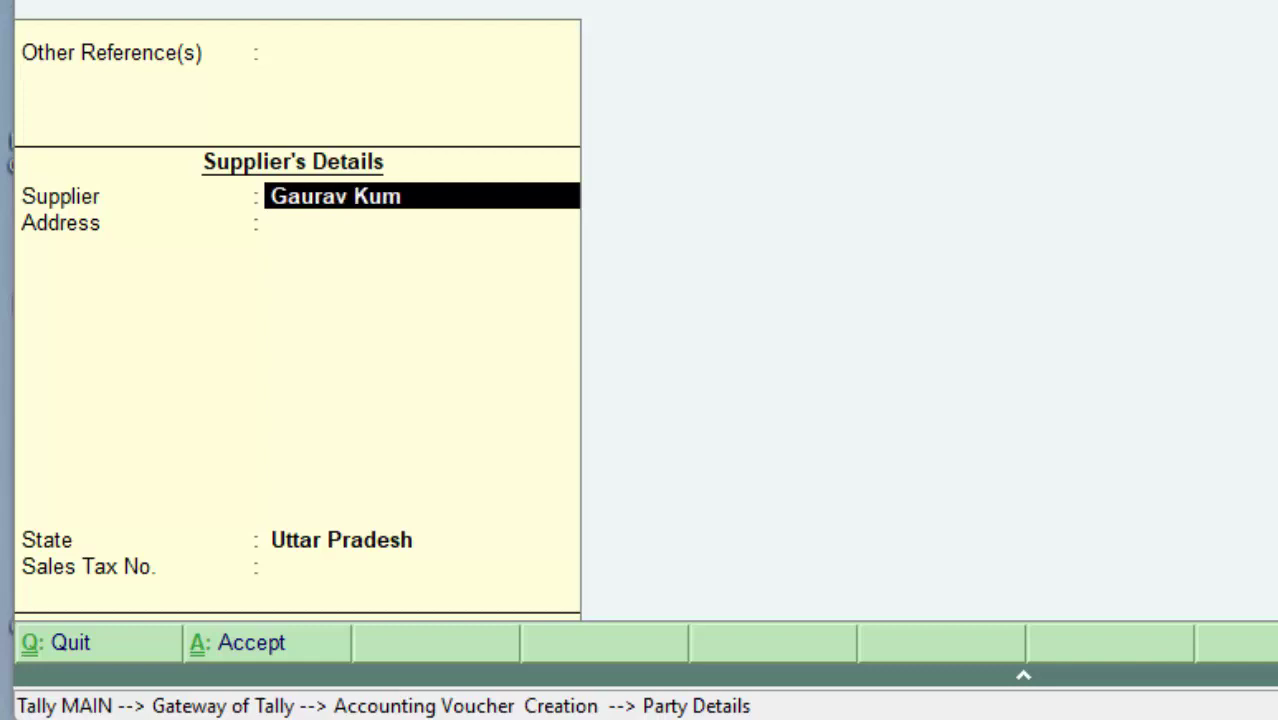
Enter the supplier's name and set the supplier state to Uttar Pradesh.
{"action": "key", "text": "Return"}
{"action": "key", "text": "Return"}
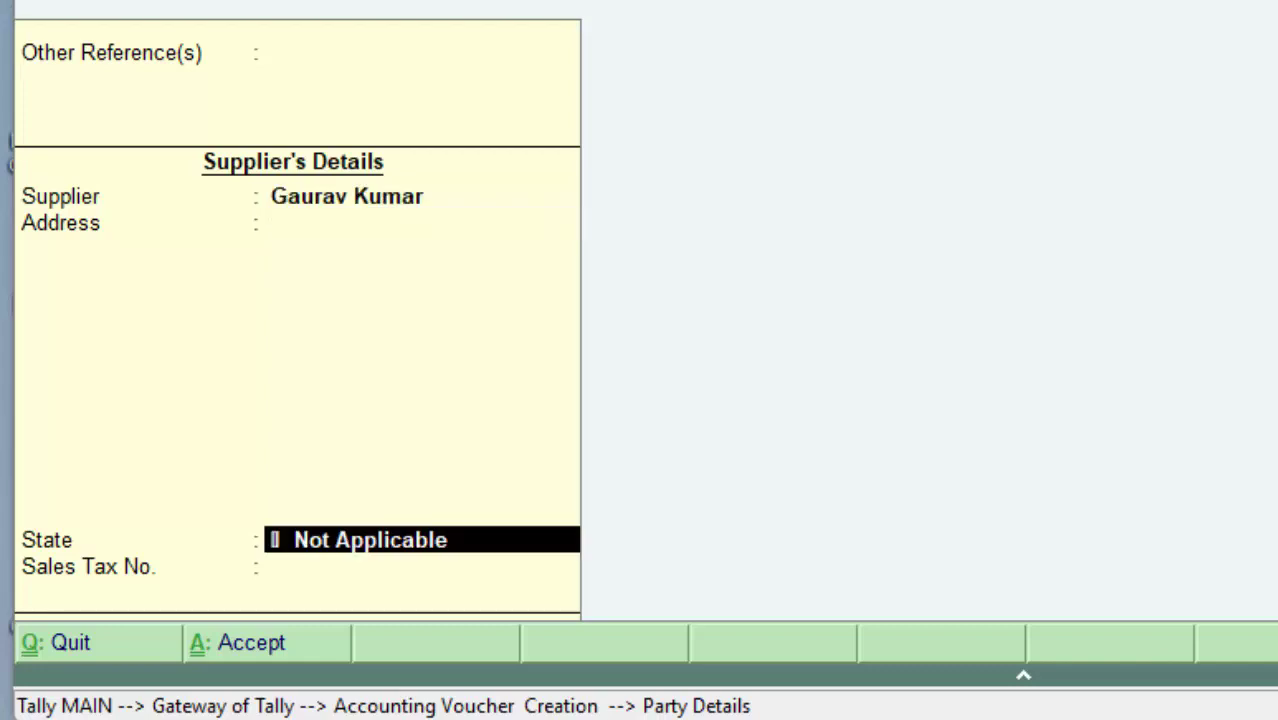
{"action": "type", "text": "U"}
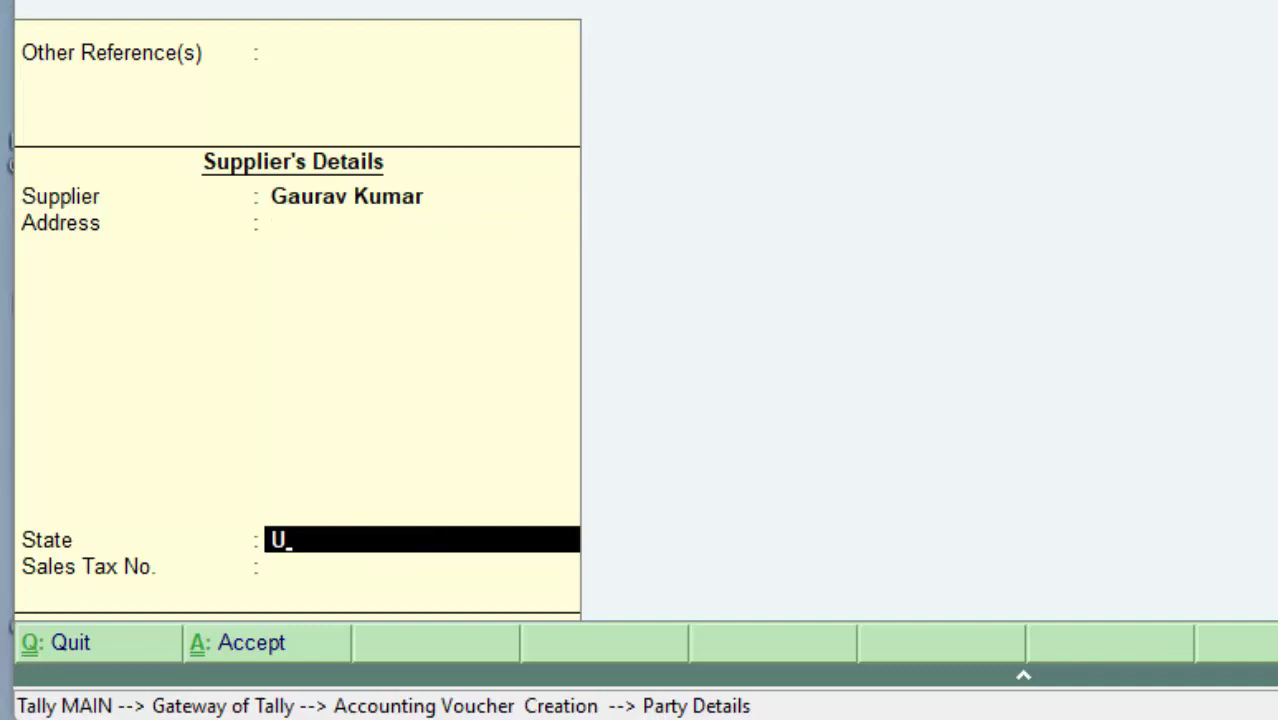
{"action": "key", "text": "Return"}
{"action": "key", "text": "Return"}
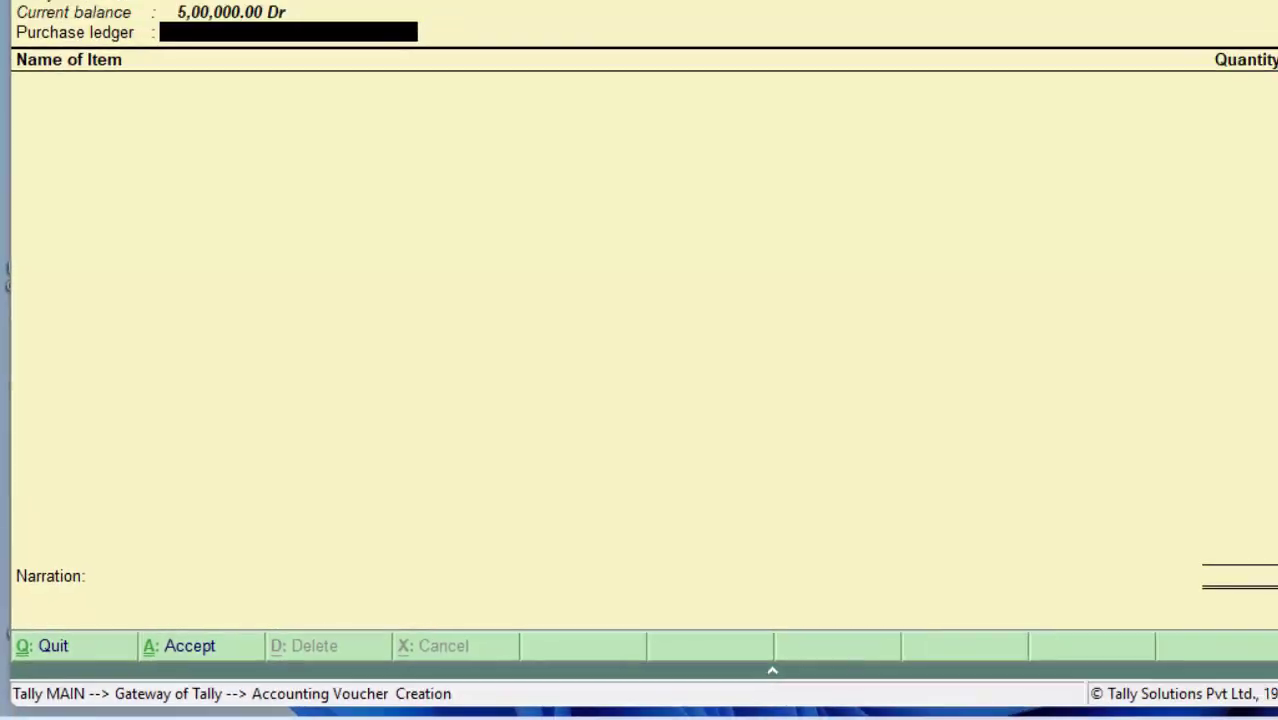
Create the 'Purchase A/c' ledger under Purchase Accounts for the purchase voucher.
{"action": "key", "text": "alt+c"}
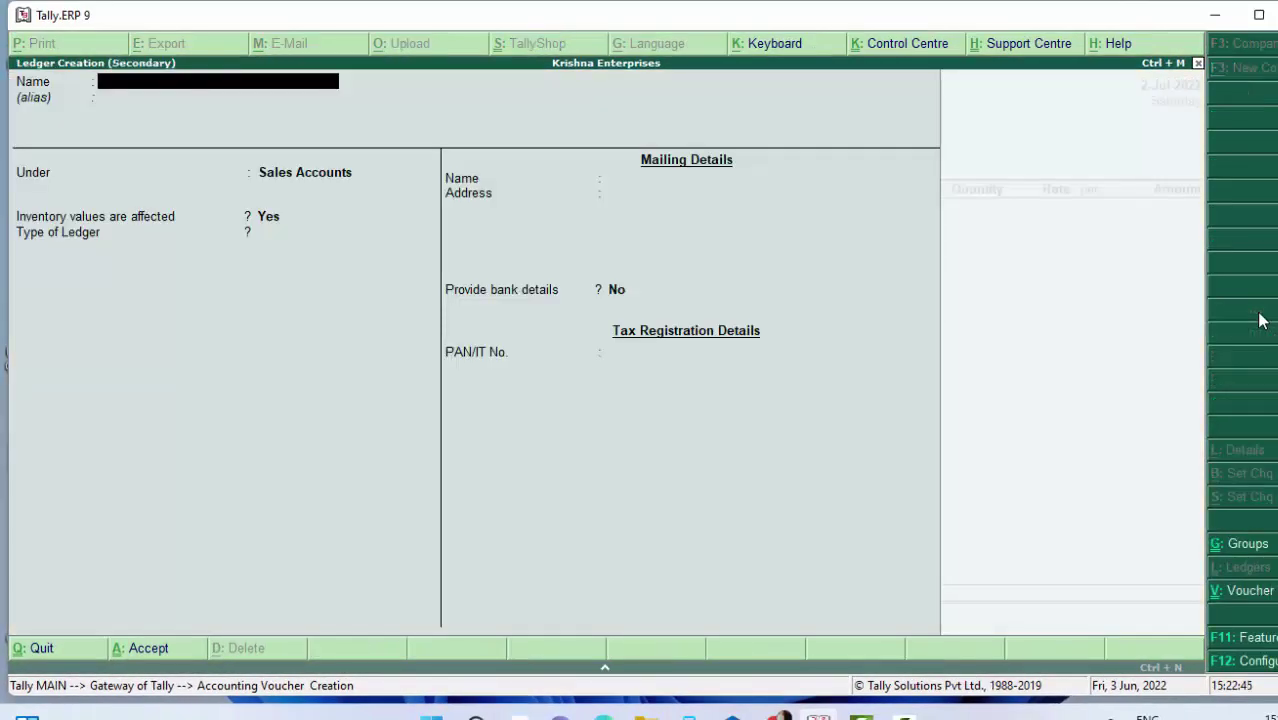
{"action": "type", "text": "Purc"}
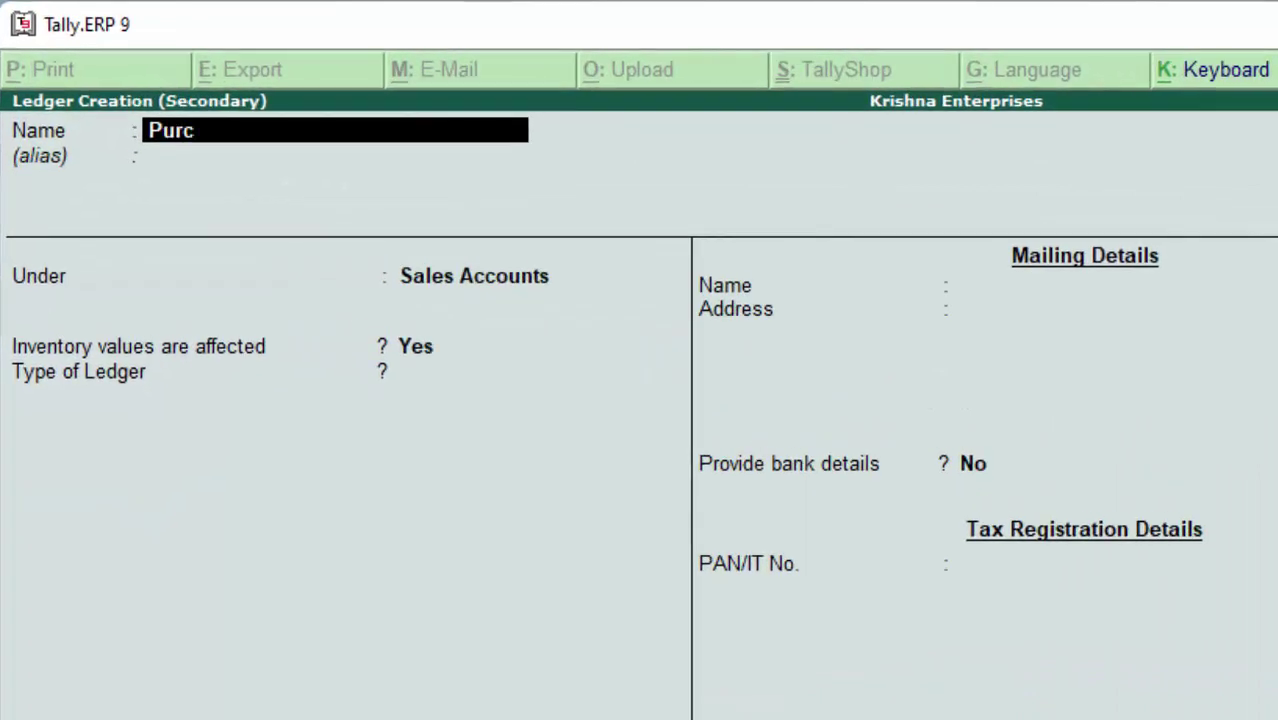
{"action": "type", "text": "hase a"}
{"action": "type", "text": "/c"}
{"action": "key", "text": "Return"}
{"action": "key", "text": "Return"}
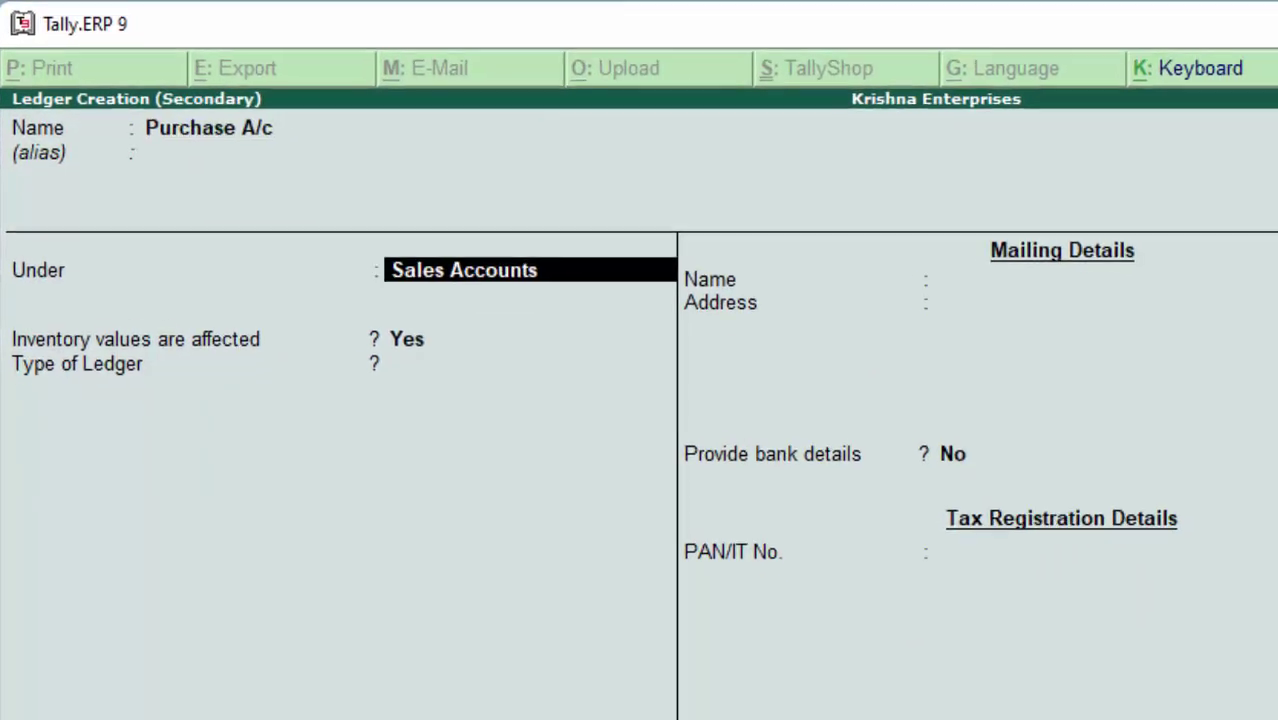
{"action": "type", "text": "P"}
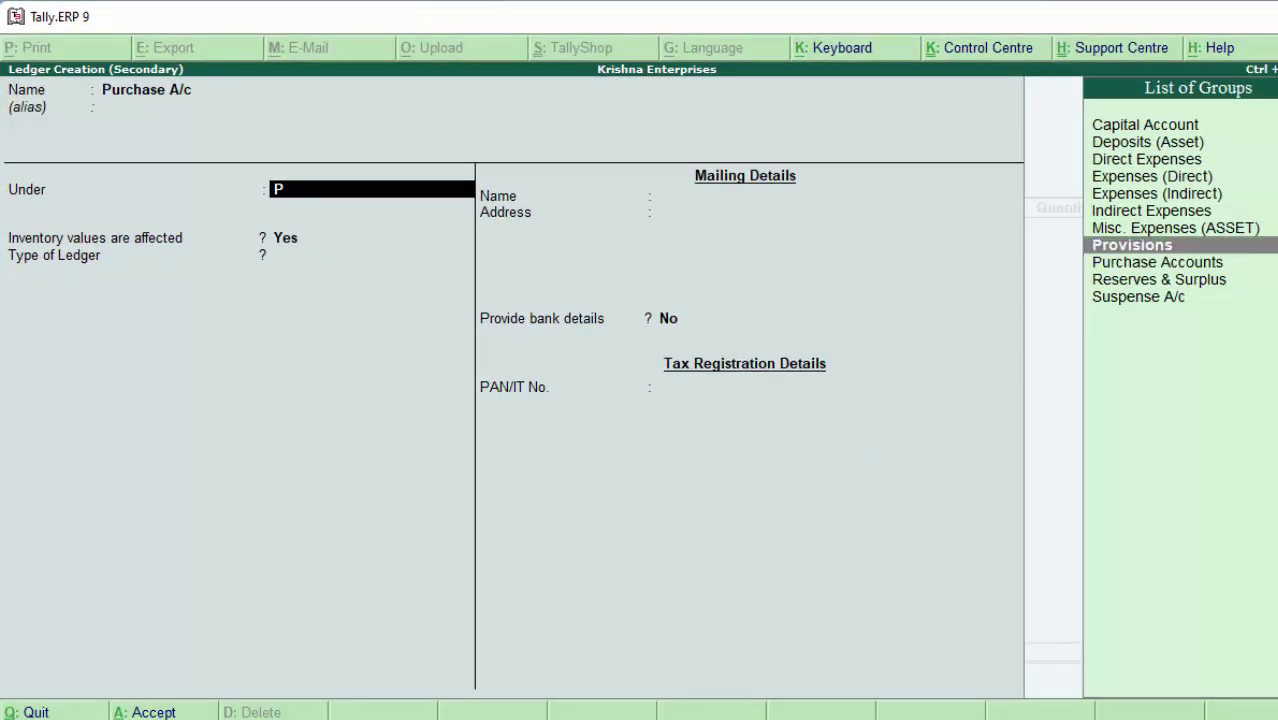
{"action": "key", "text": "Down"}
{"action": "key", "text": "Return"}
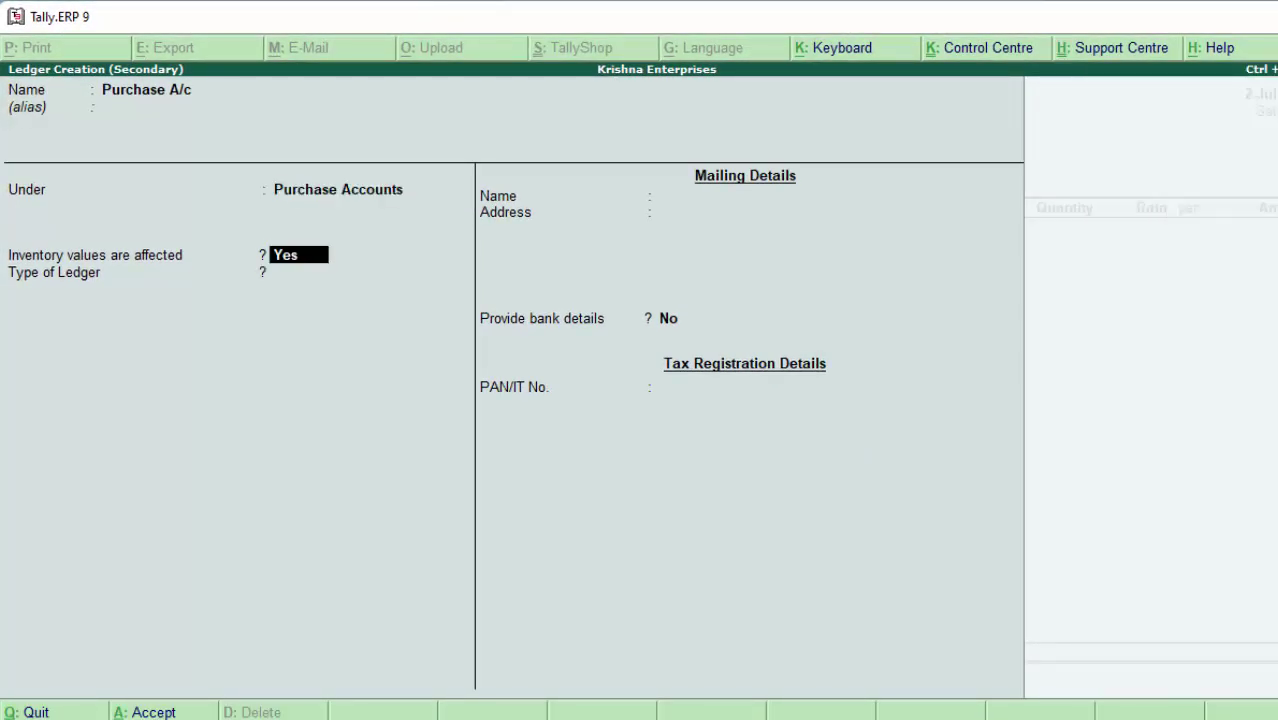
{"action": "key", "text": "Return"}
{"action": "key", "text": "Return"}
{"action": "key", "text": "Return"}
{"action": "key", "text": "Return"}
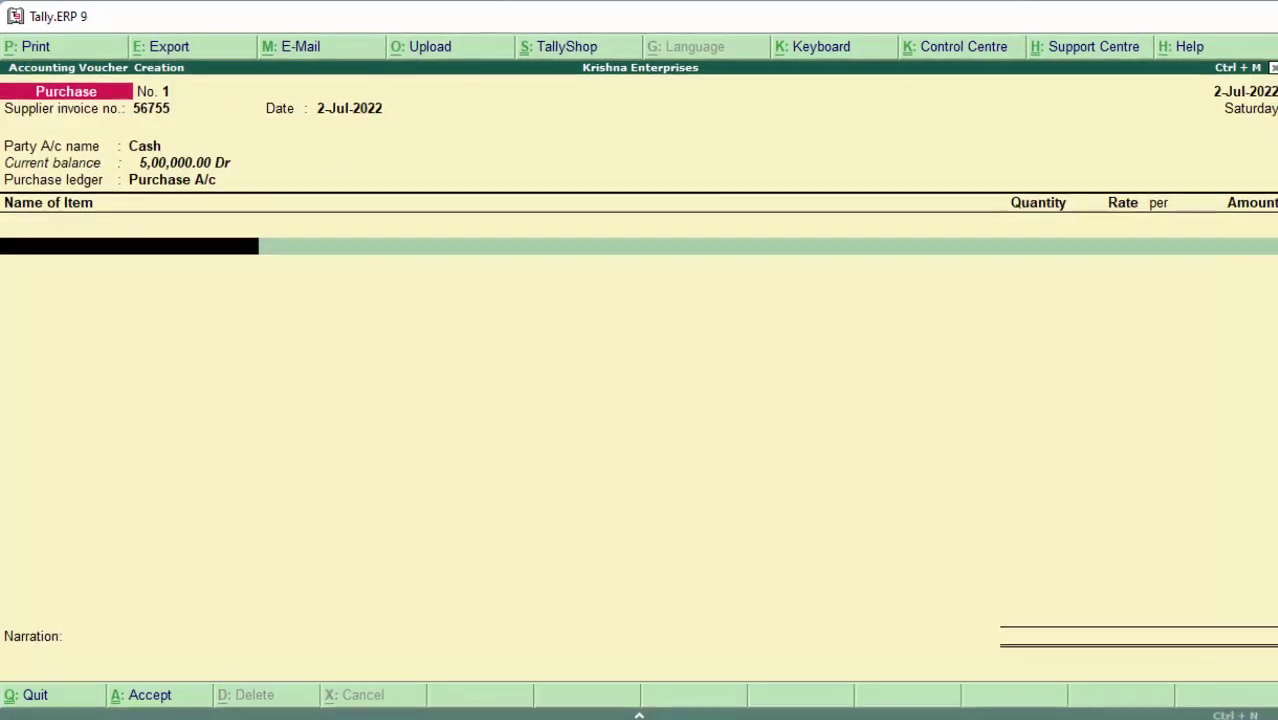
Add 60 Laptops at 50,000 each, totalling 30,00,000, to the purchase voucher.
{"action": "type", "text": "L"}
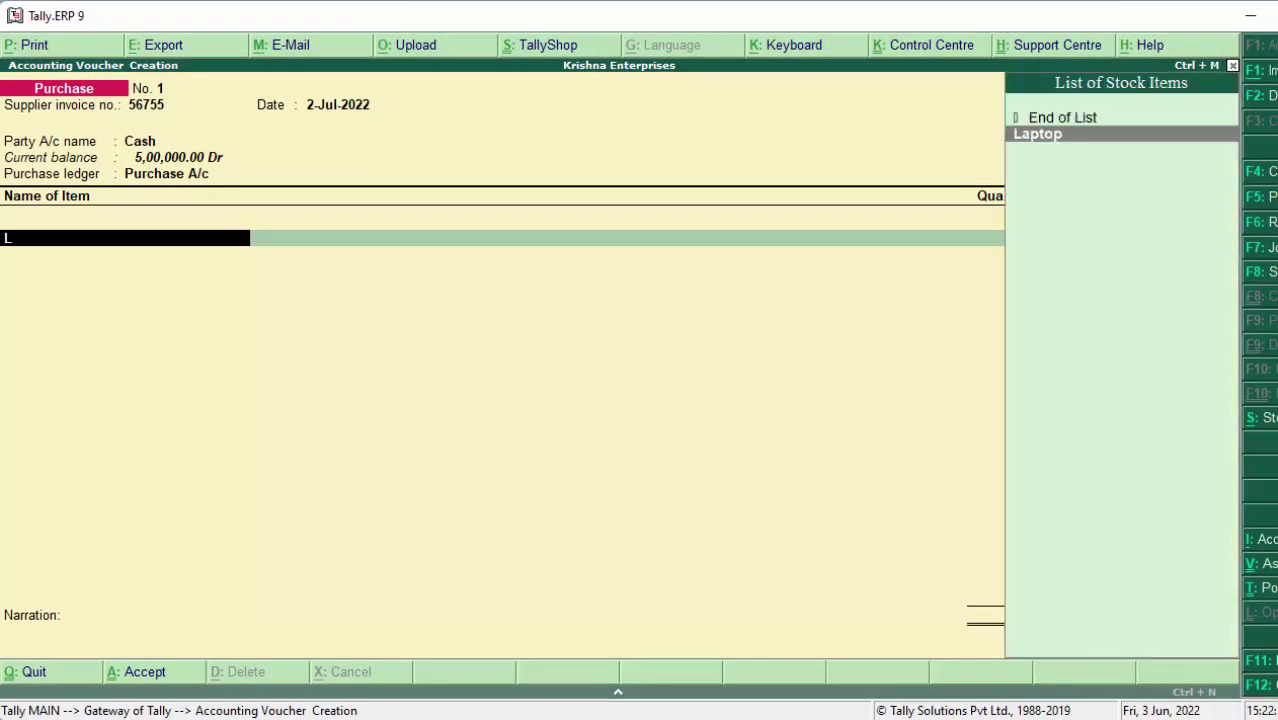
{"action": "key", "text": "Return"}
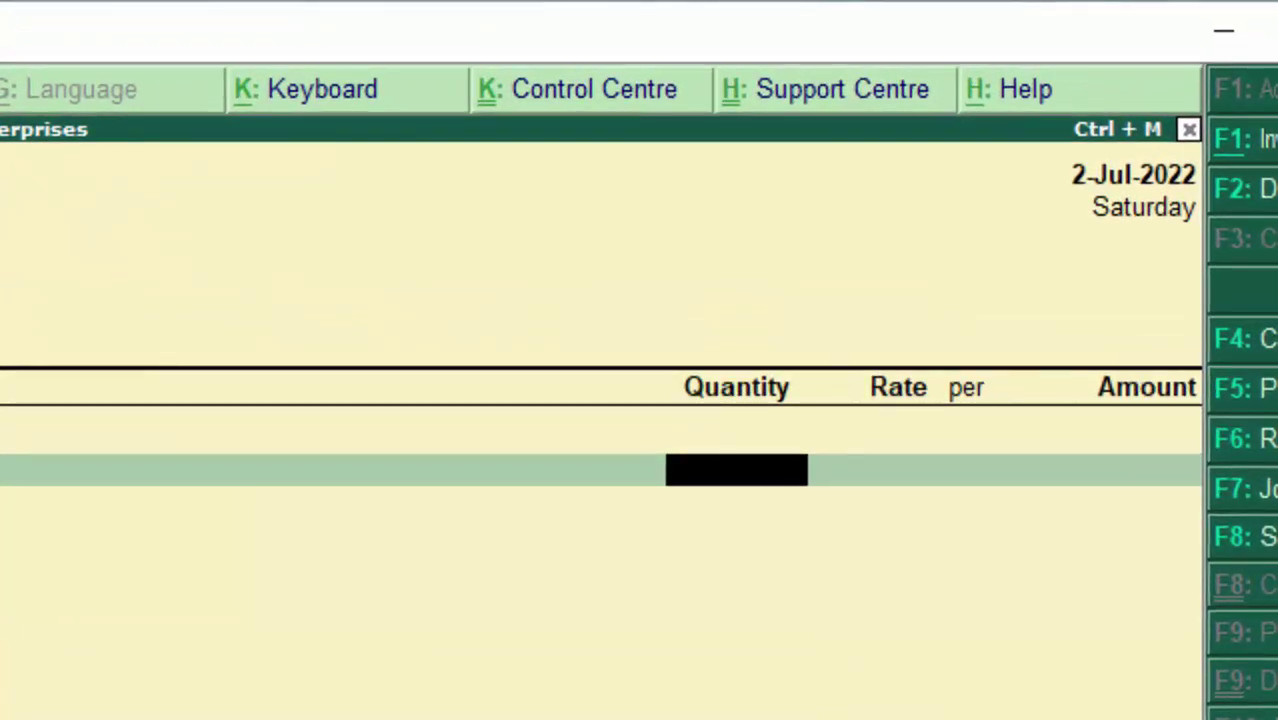
{"action": "type", "text": "6"}
{"action": "type", "text": "0"}
{"action": "key", "text": "Return"}
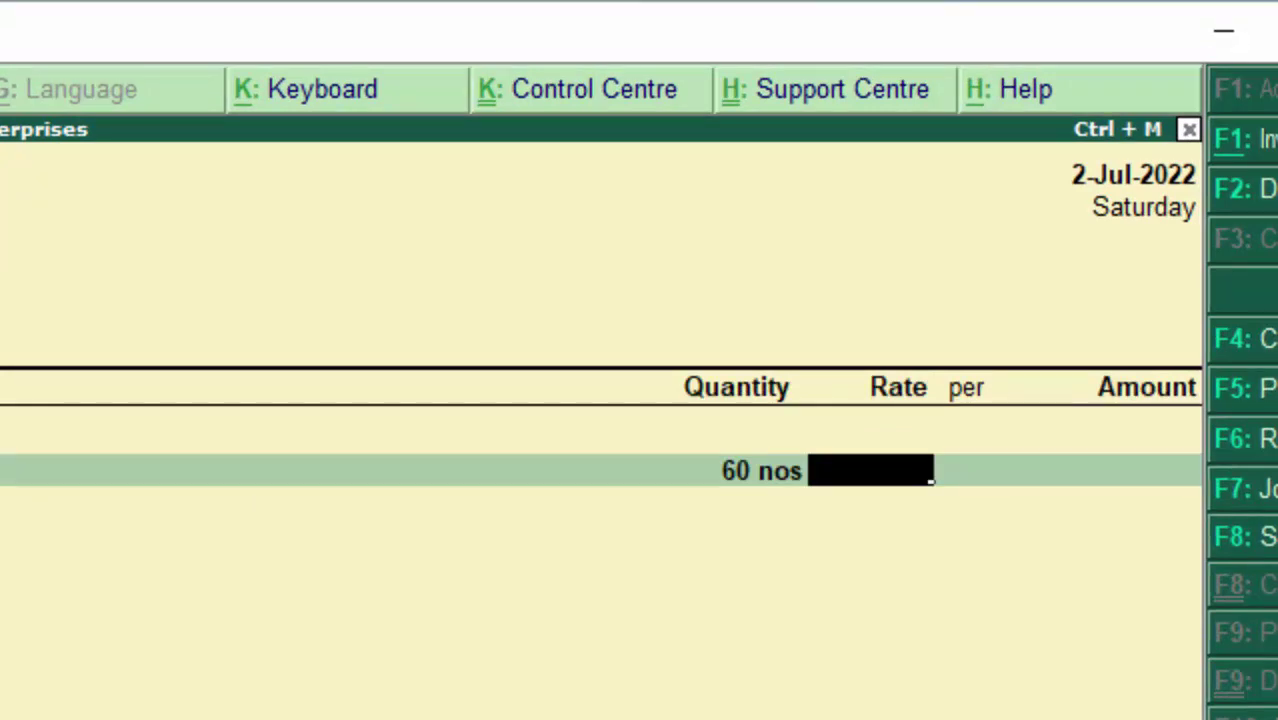
{"action": "type", "text": "5"}
{"action": "type", "text": "0"}
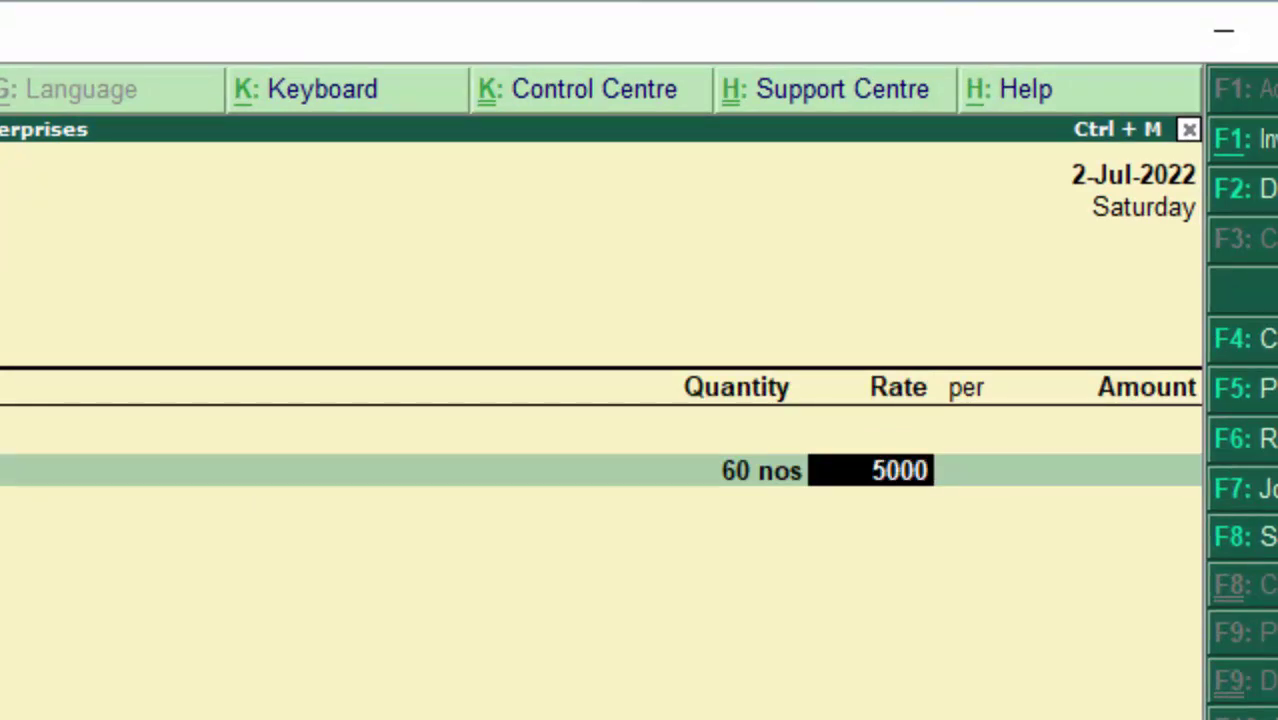
{"action": "type", "text": ",000"}
{"action": "key", "text": "Return"}
{"action": "key", "text": "Return"}
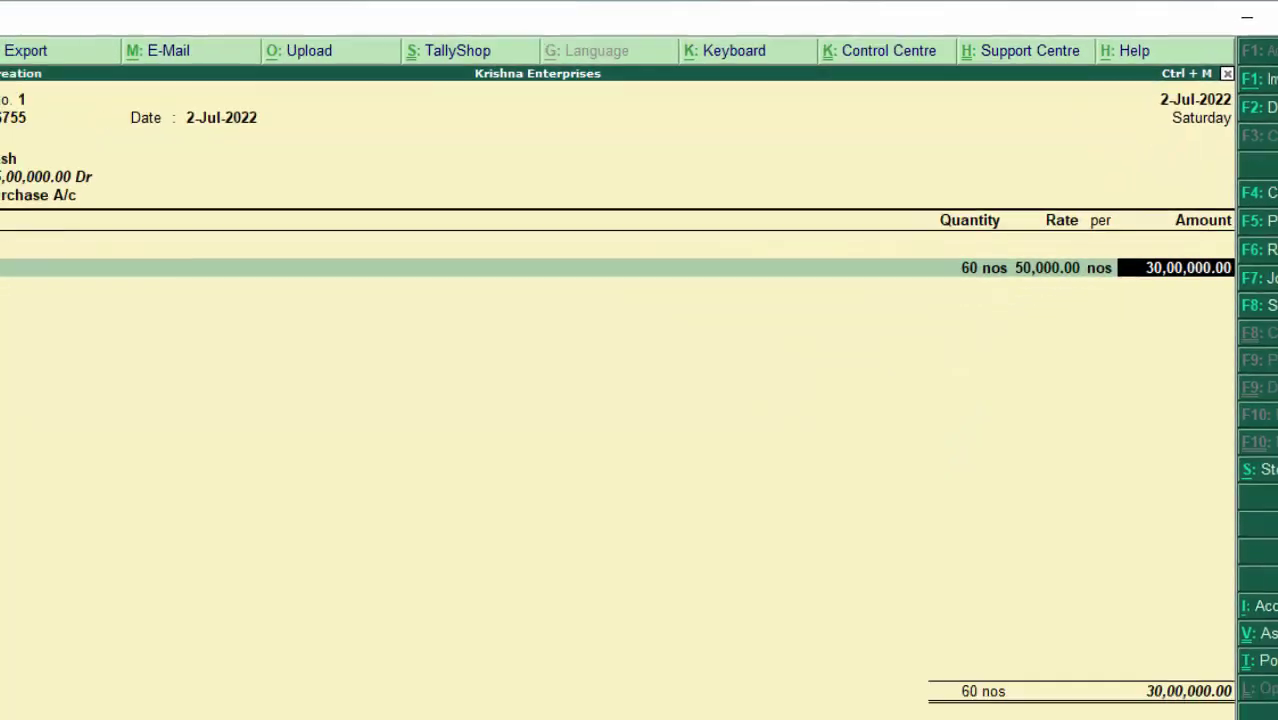
{"action": "key", "text": "Return"}
{"action": "key", "text": "Return"}
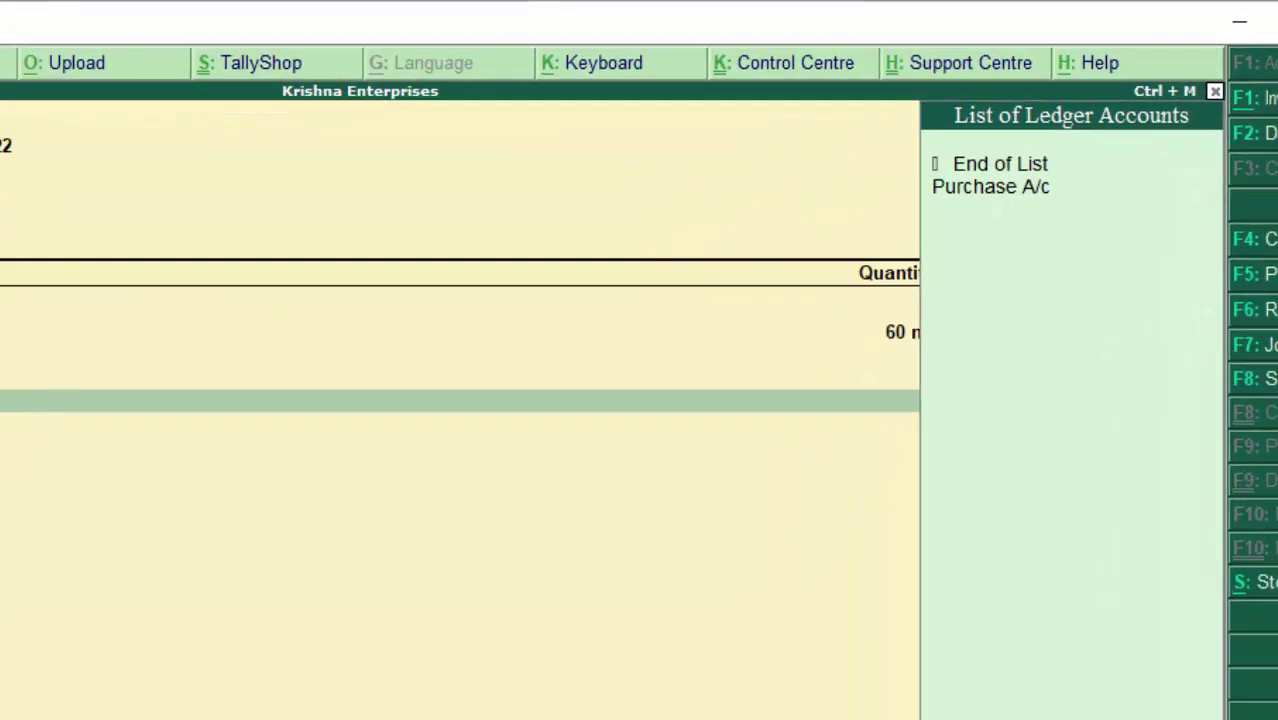
{"action": "type", "text": "C"}
{"action": "key", "text": "F11"}
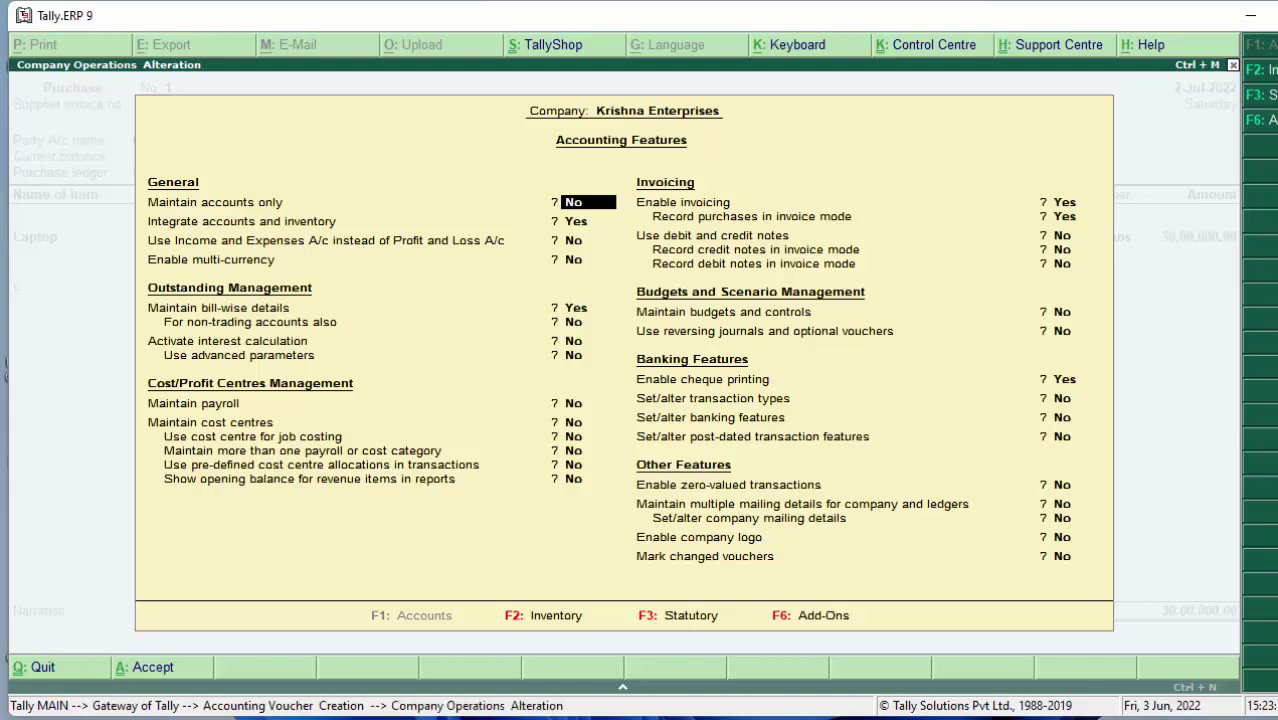
Leave Accounting Features unchanged and abandon the unfinished purchase voucher.
{"action": "key", "text": "BackSpace"}
{"action": "key", "text": "Escape"}
{"action": "key", "text": "y"}
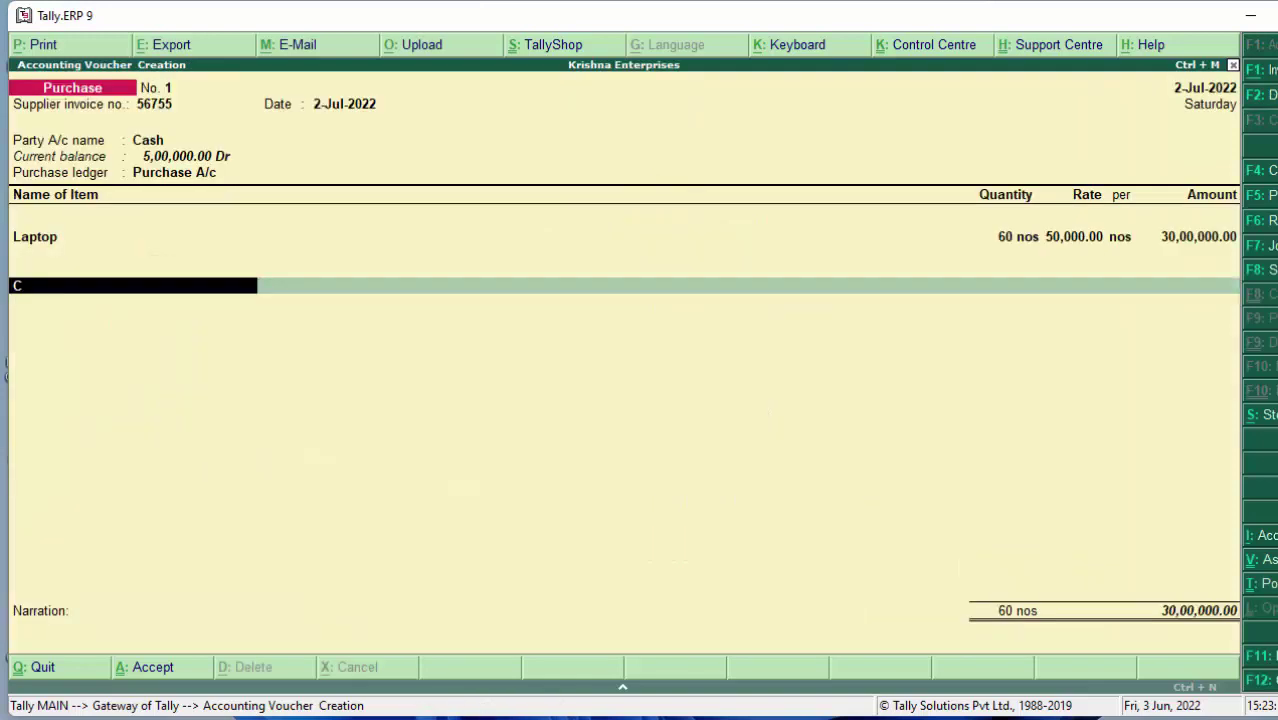
{"action": "key", "text": "BackSpace"}
{"action": "key", "text": "Escape"}
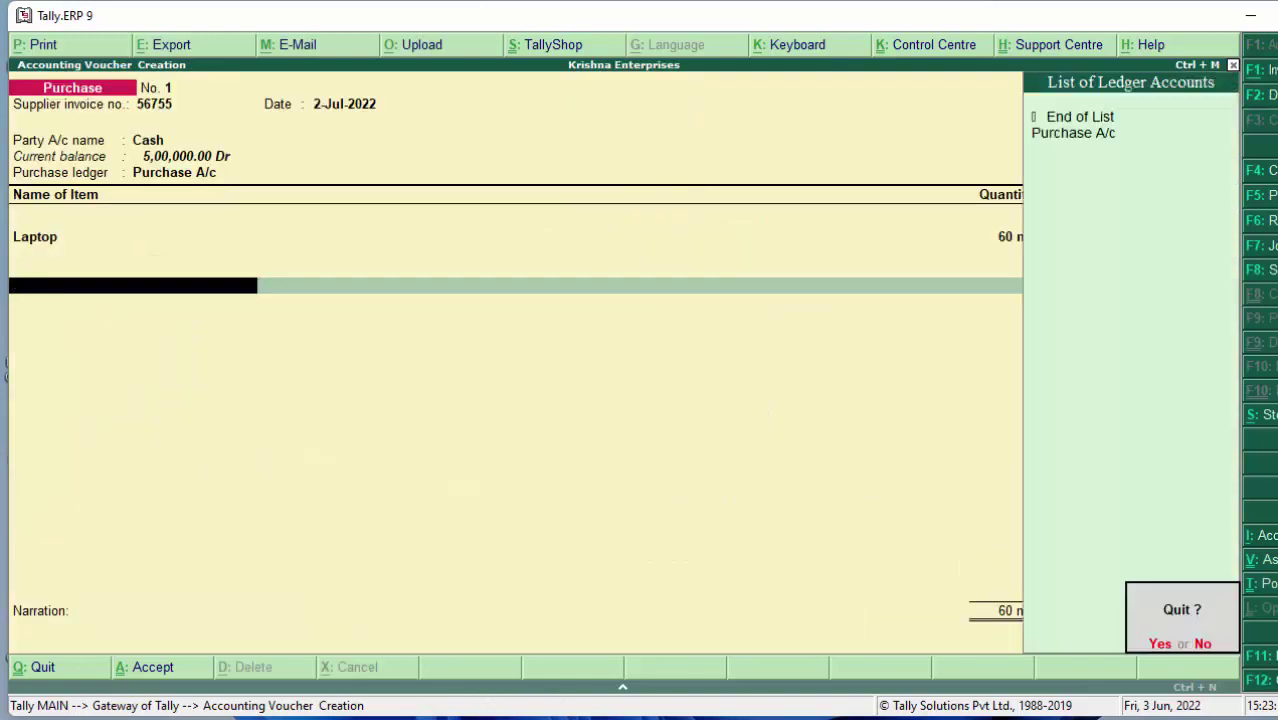
{"action": "key", "text": "y"}
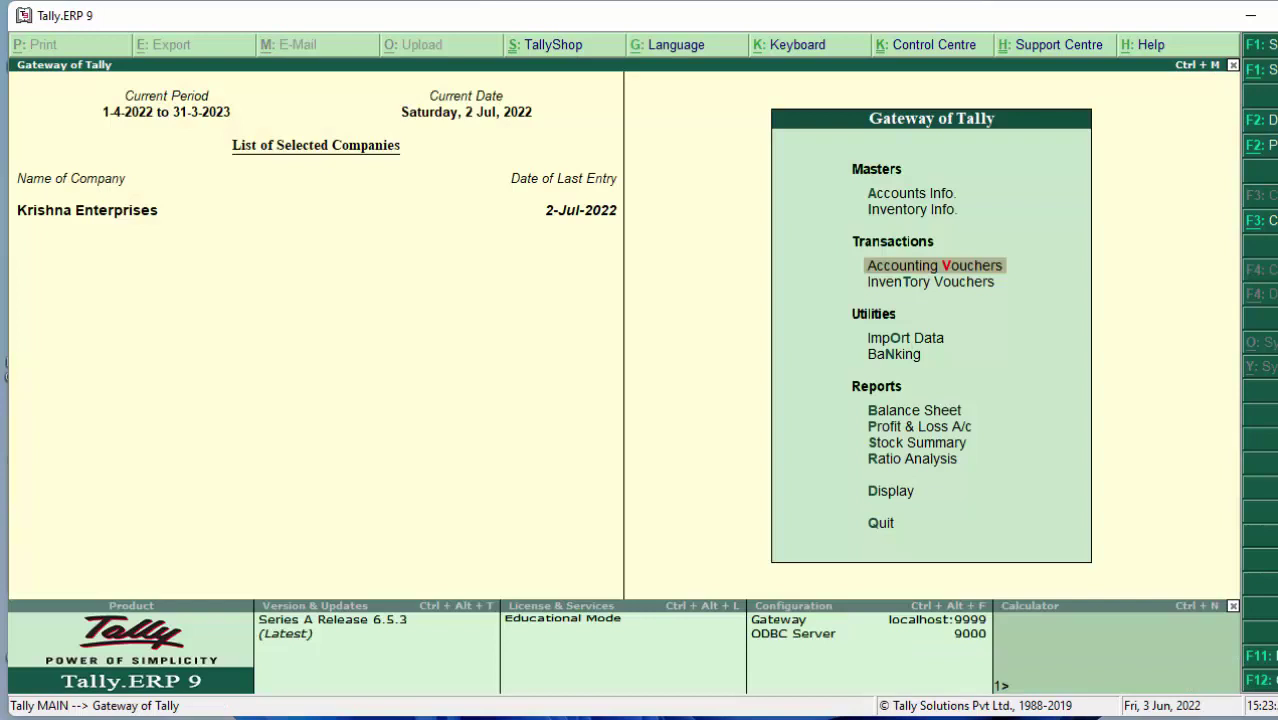
Enable GST under Statutory & Taxation and set Set/alter GST details to Yes.
{"action": "key", "text": "F11"}
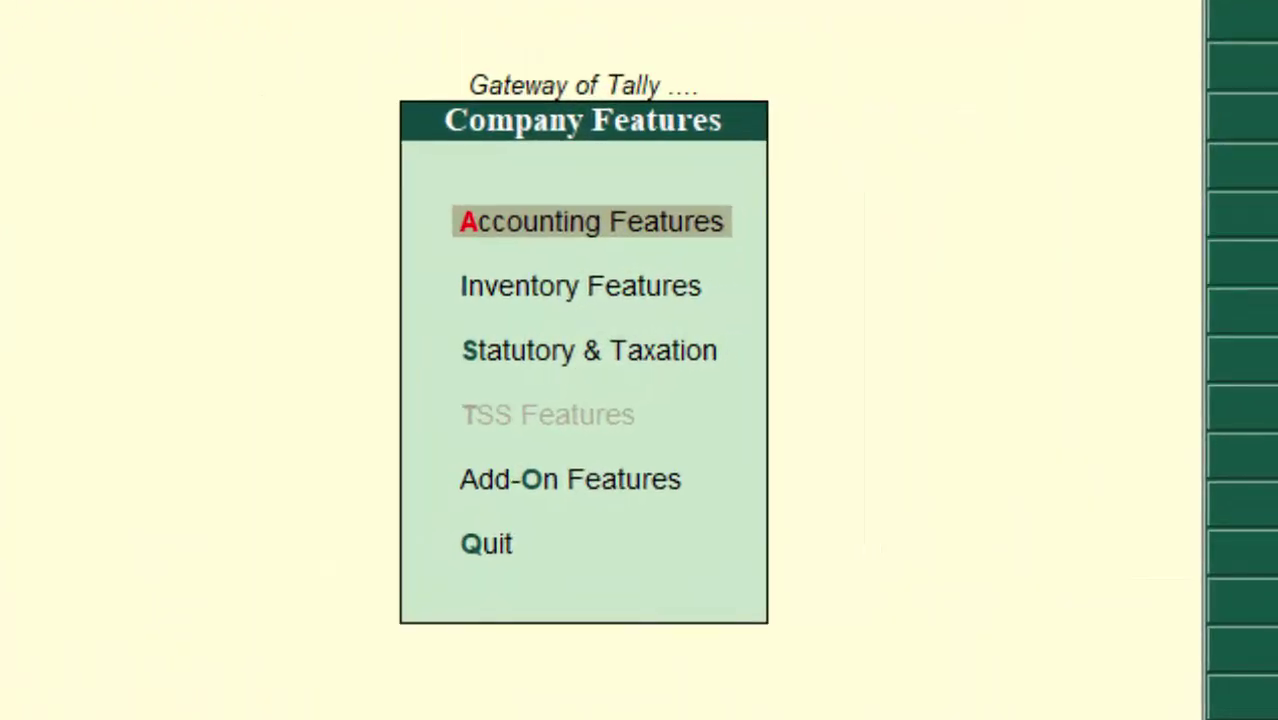
{"action": "key", "text": "Down"}
{"action": "key", "text": "Down"}
{"action": "key", "text": "Return"}
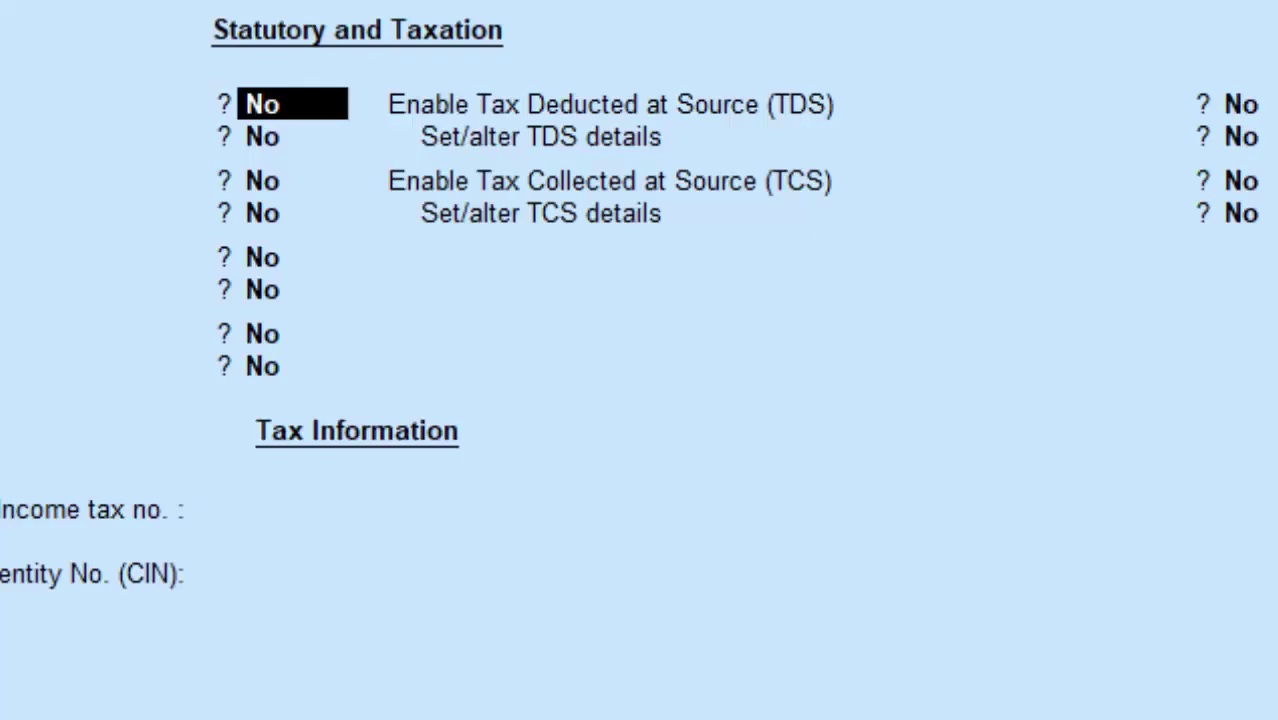
{"action": "type", "text": "y"}
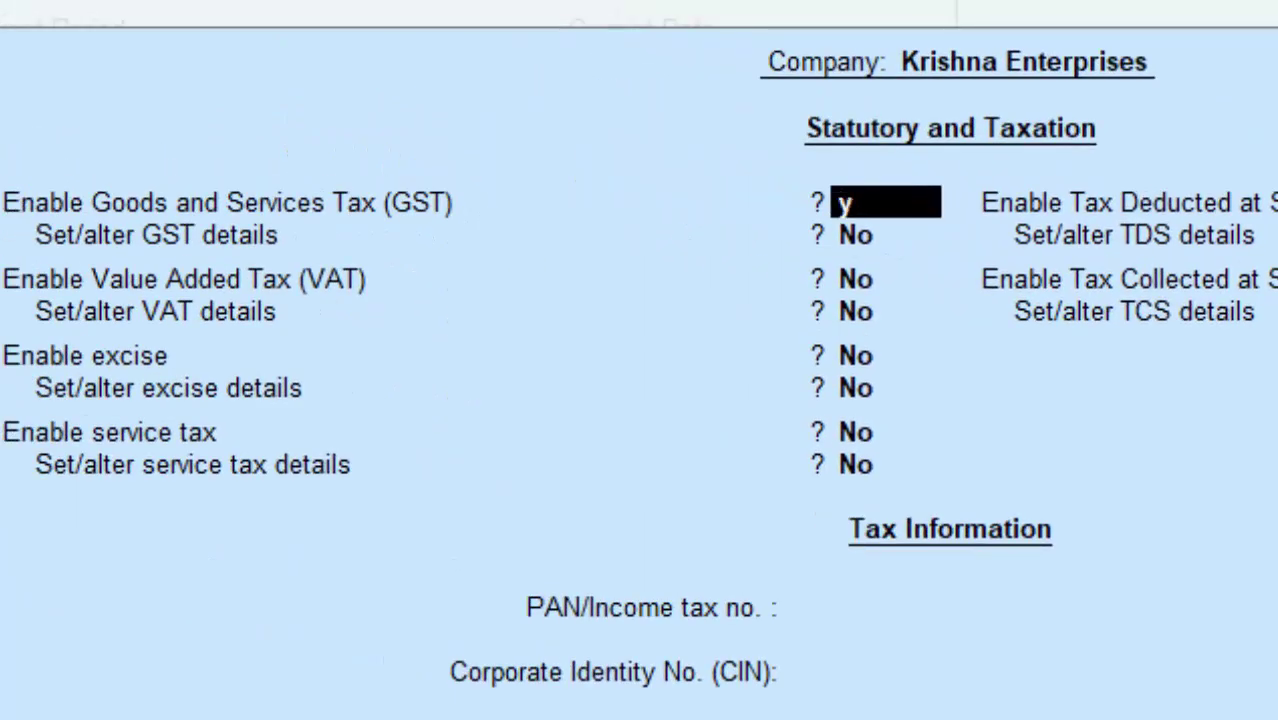
{"action": "key", "text": "Return"}
{"action": "type", "text": "y"}
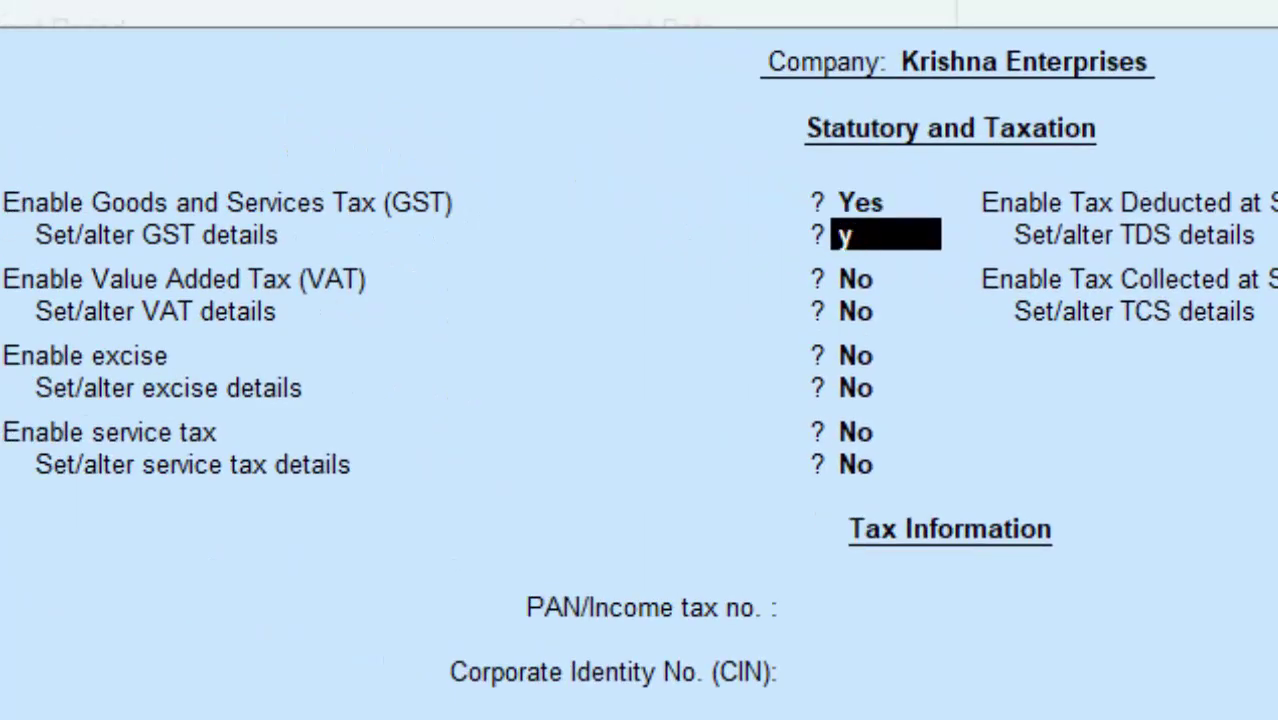
{"action": "key", "text": "Return"}
Keep Regular registration, enter the company's GSTIN, and set e-Way Bill to not applicable.
{"action": "key", "text": "Return"}
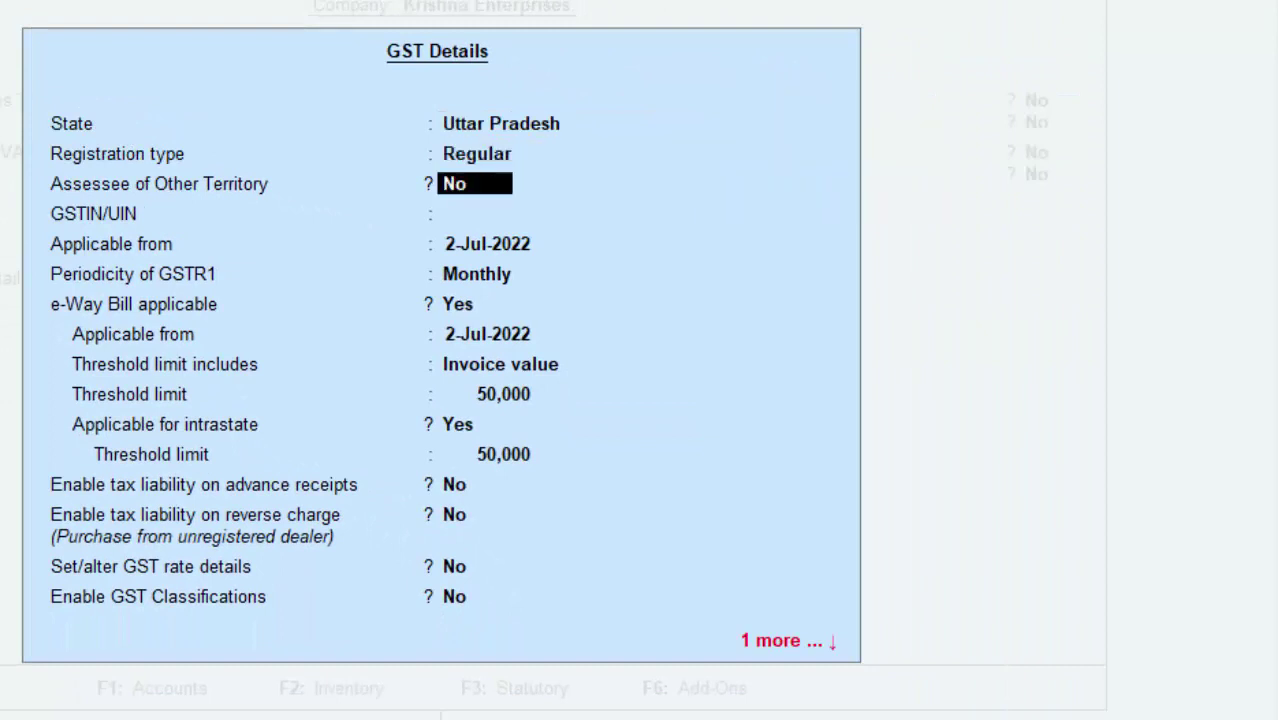
{"action": "key", "text": "Return"}
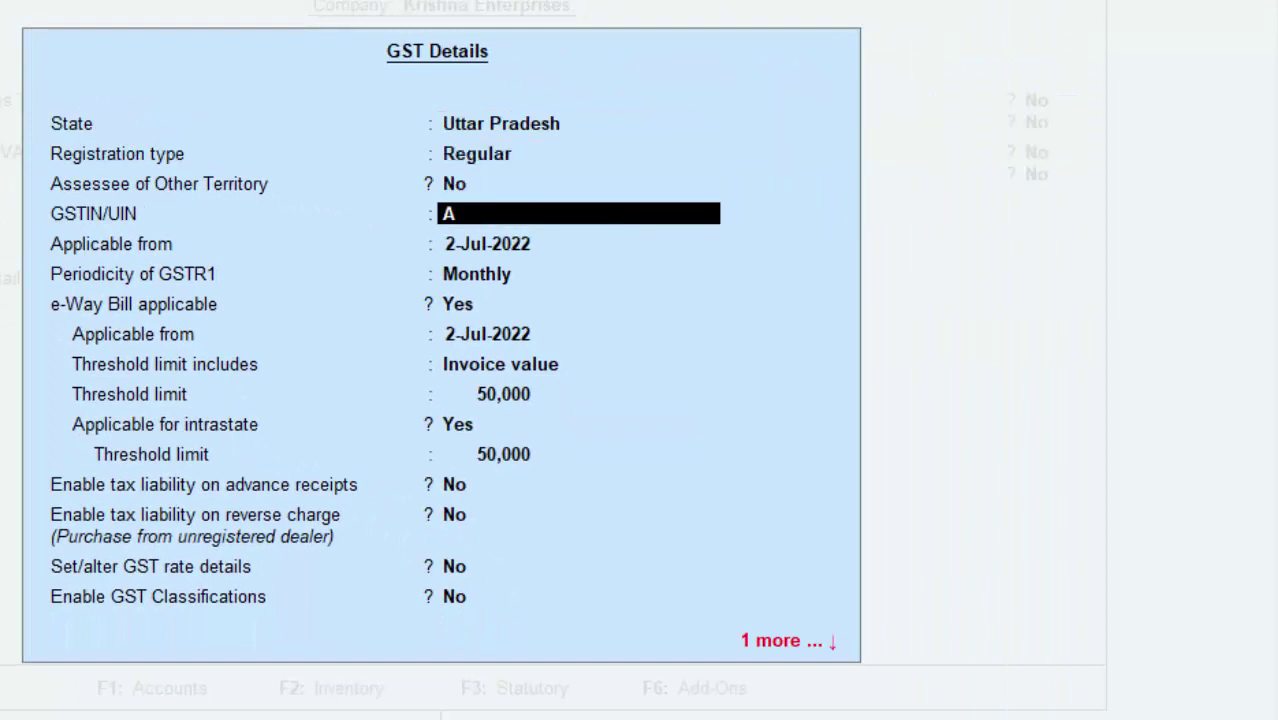
{"action": "key", "text": "Return"}
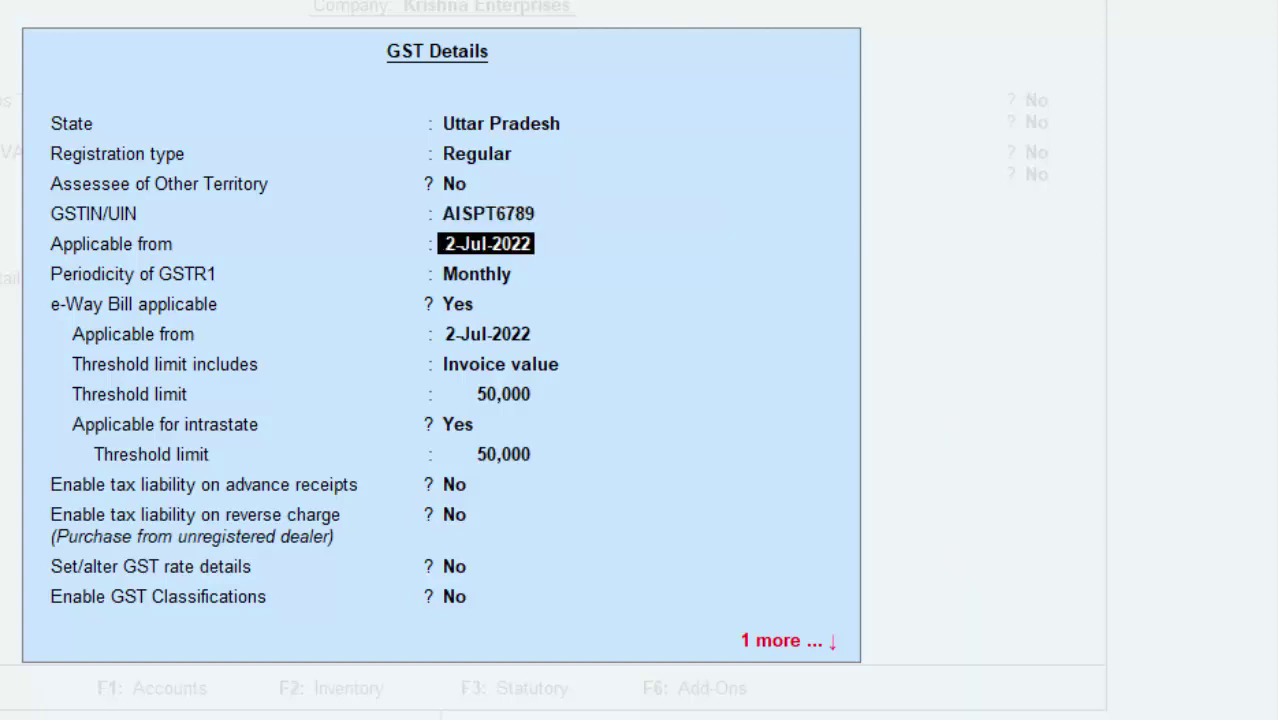
{"action": "key", "text": "Return"}
{"action": "key", "text": "Return"}
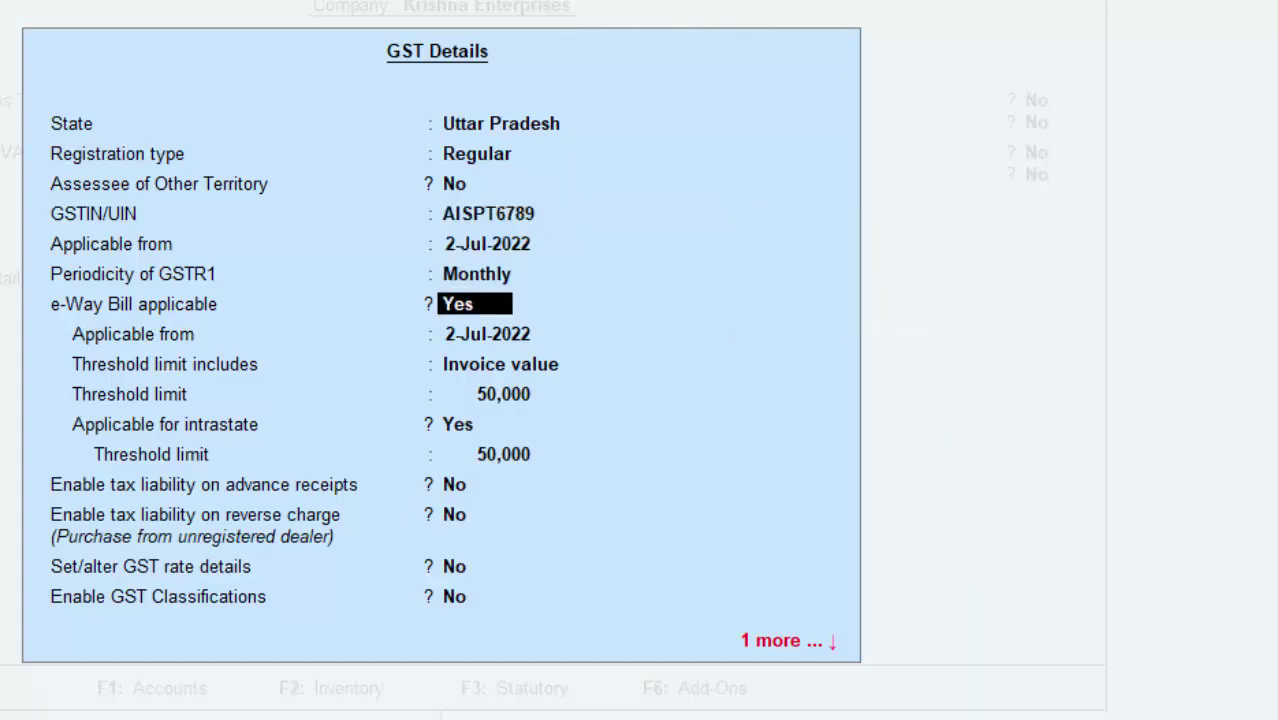
{"action": "key", "text": "Return"}
Set GST rate details to Taxable at 18% integrated tax and accept the GST details.
{"action": "key", "text": "Return"}
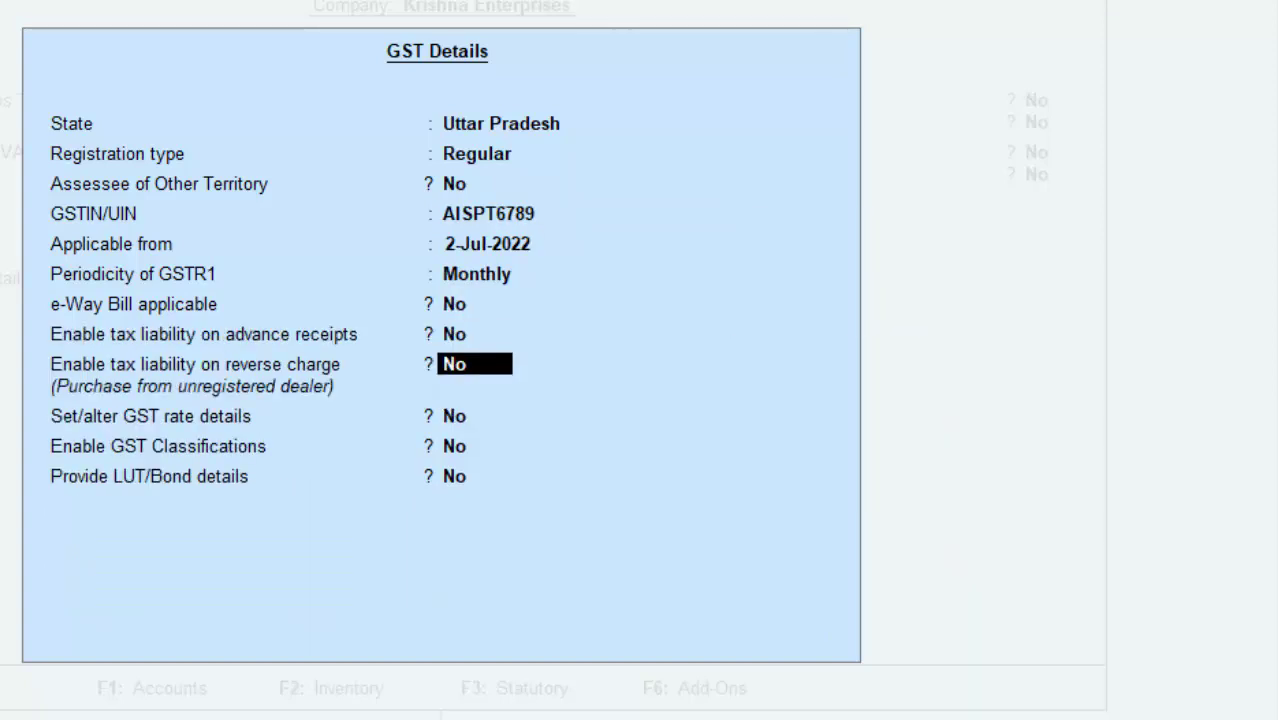
{"action": "key", "text": "Return"}
{"action": "type", "text": "y"}
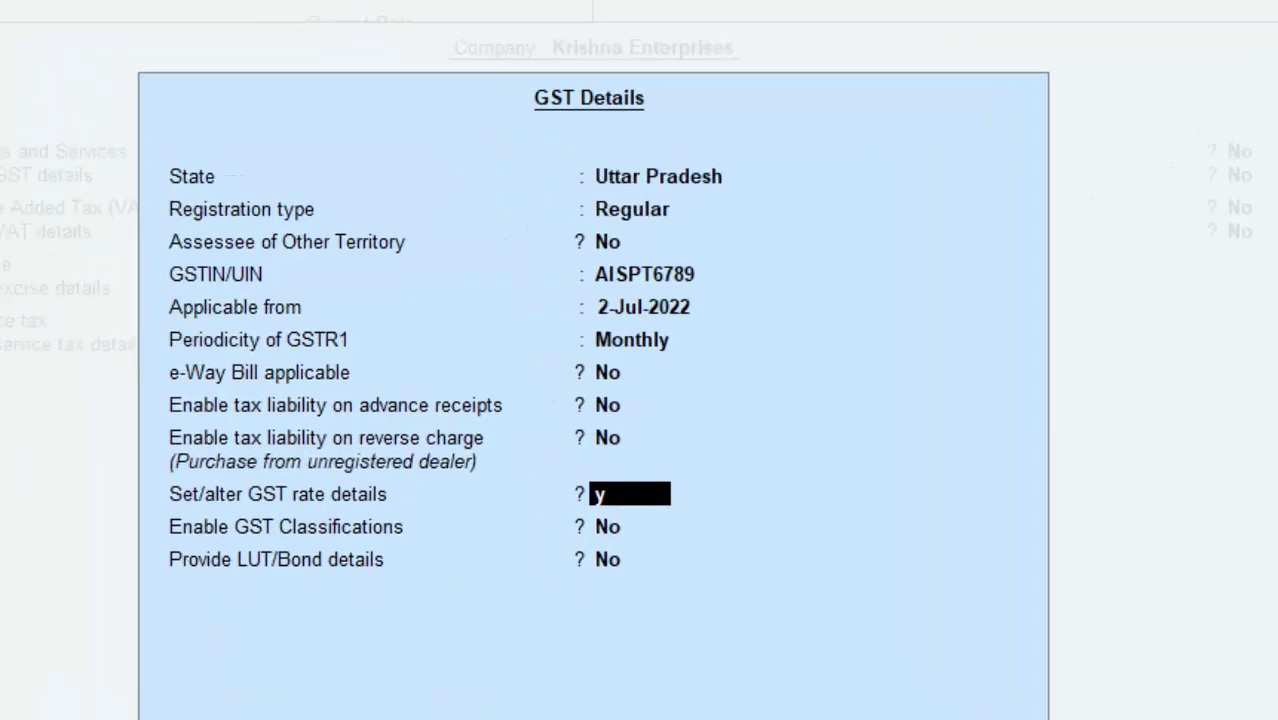
{"action": "key", "text": "Return"}
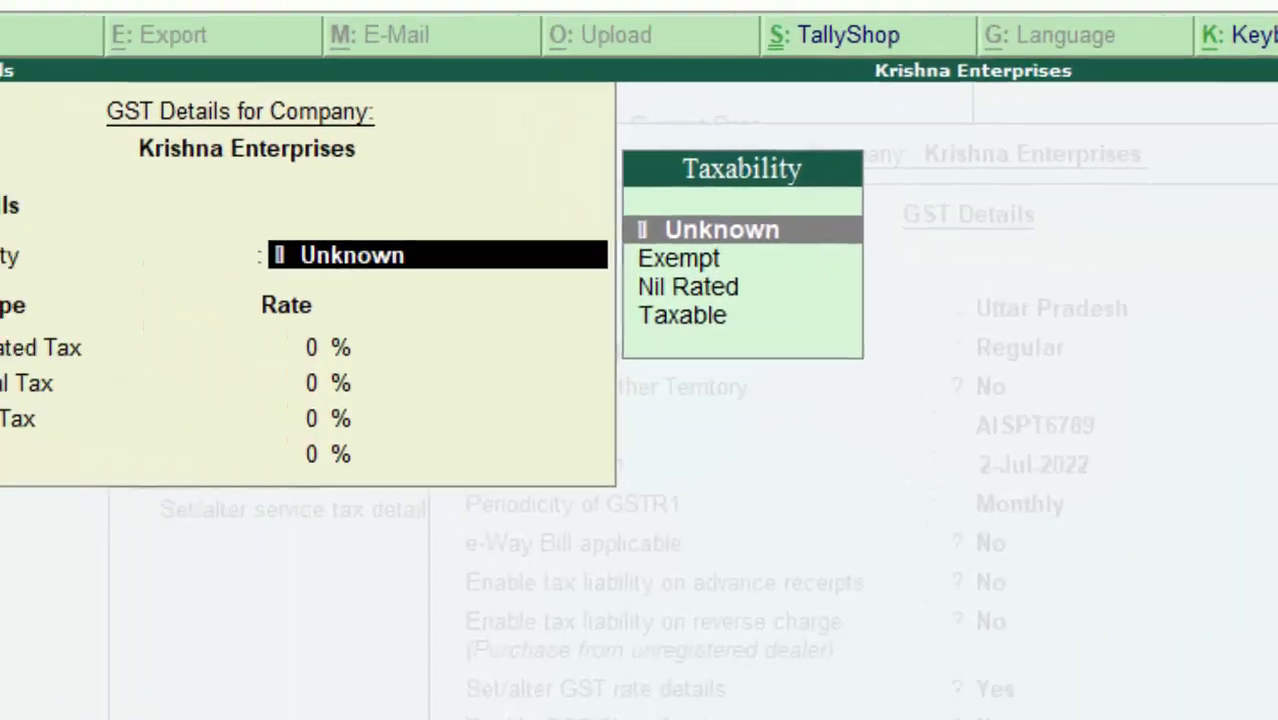
{"action": "key", "text": "Down"}
{"action": "key", "text": "Down"}
{"action": "key", "text": "Down"}
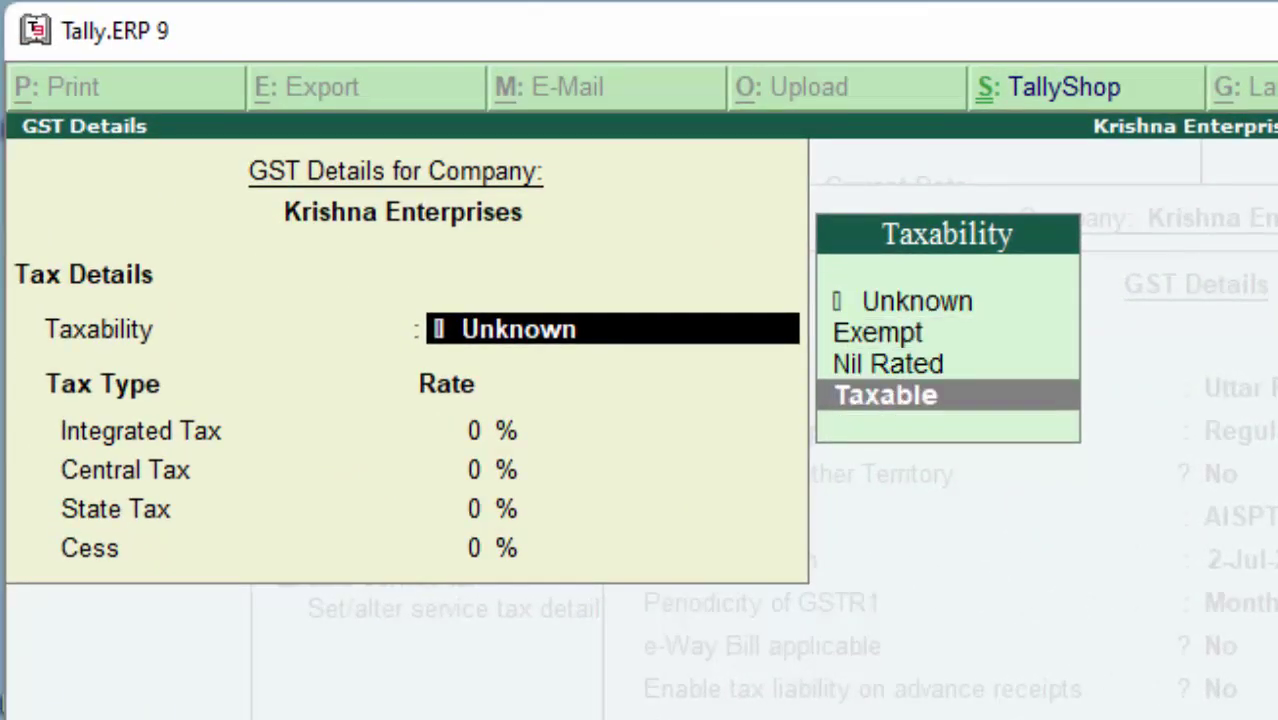
{"action": "key", "text": "Return"}
{"action": "type", "text": "1"}
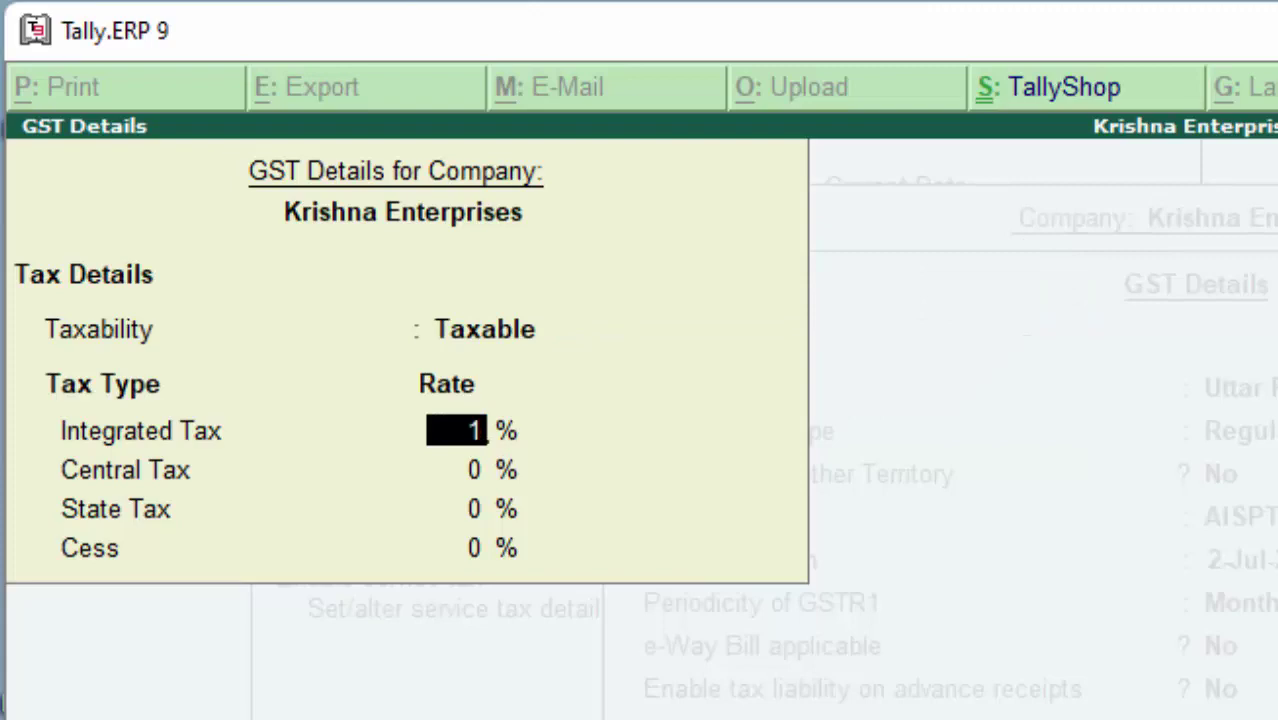
{"action": "type", "text": "8"}
{"action": "key", "text": "Return"}
{"action": "key", "text": "Return"}
{"action": "key", "text": "Return"}
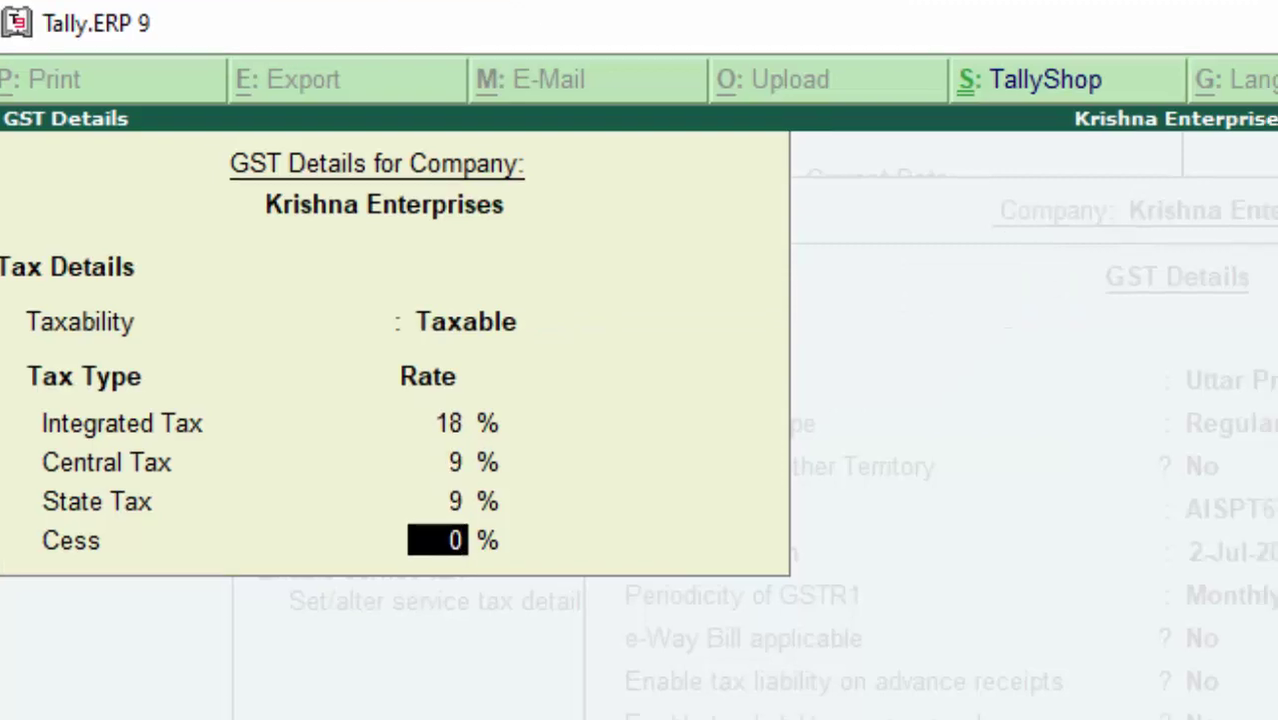
{"action": "key", "text": "Return"}
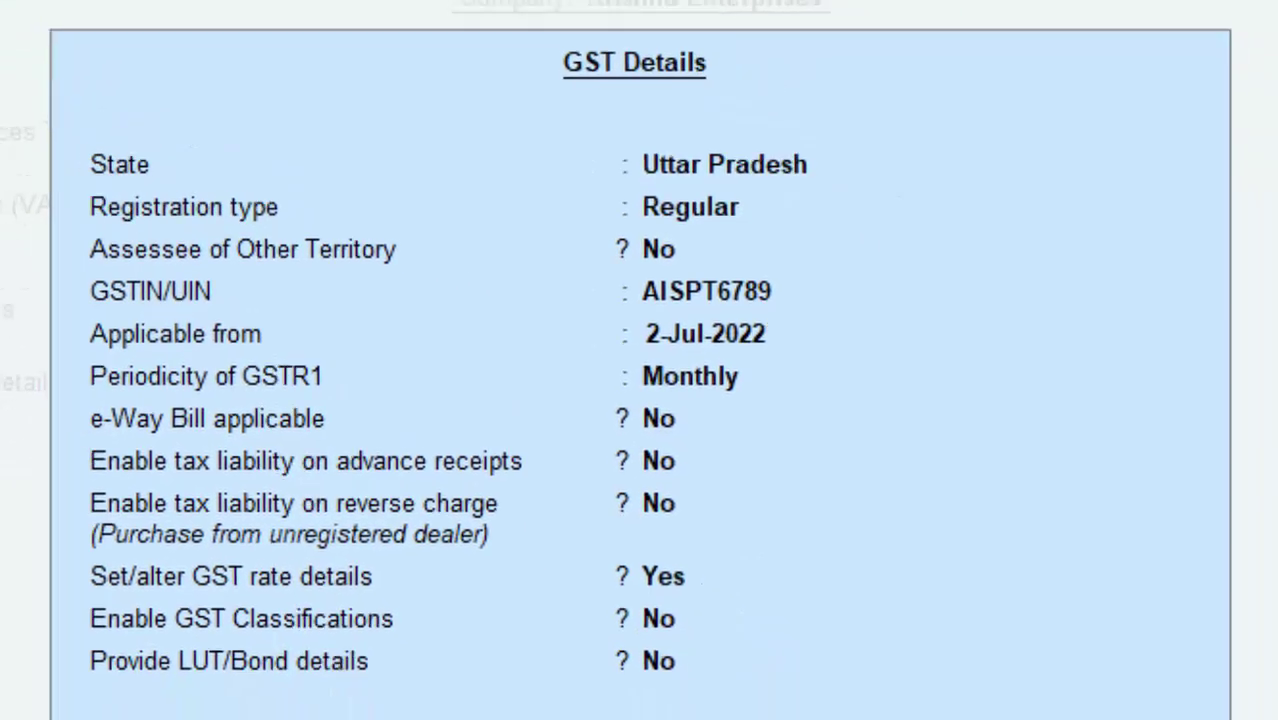
{"action": "key", "text": "ctrl+a"}
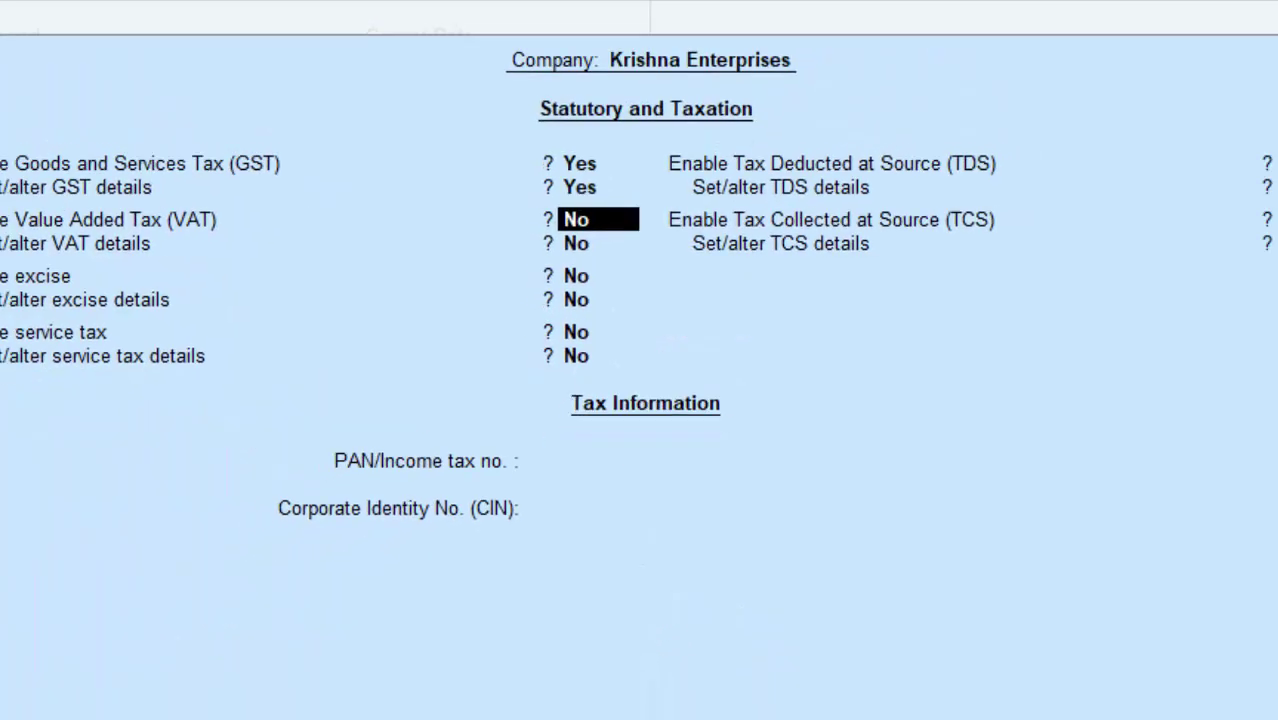
Save the GST settings and start a new Cash purchase voucher with invoice 5587.
{"action": "key", "text": "ctrl+a"}
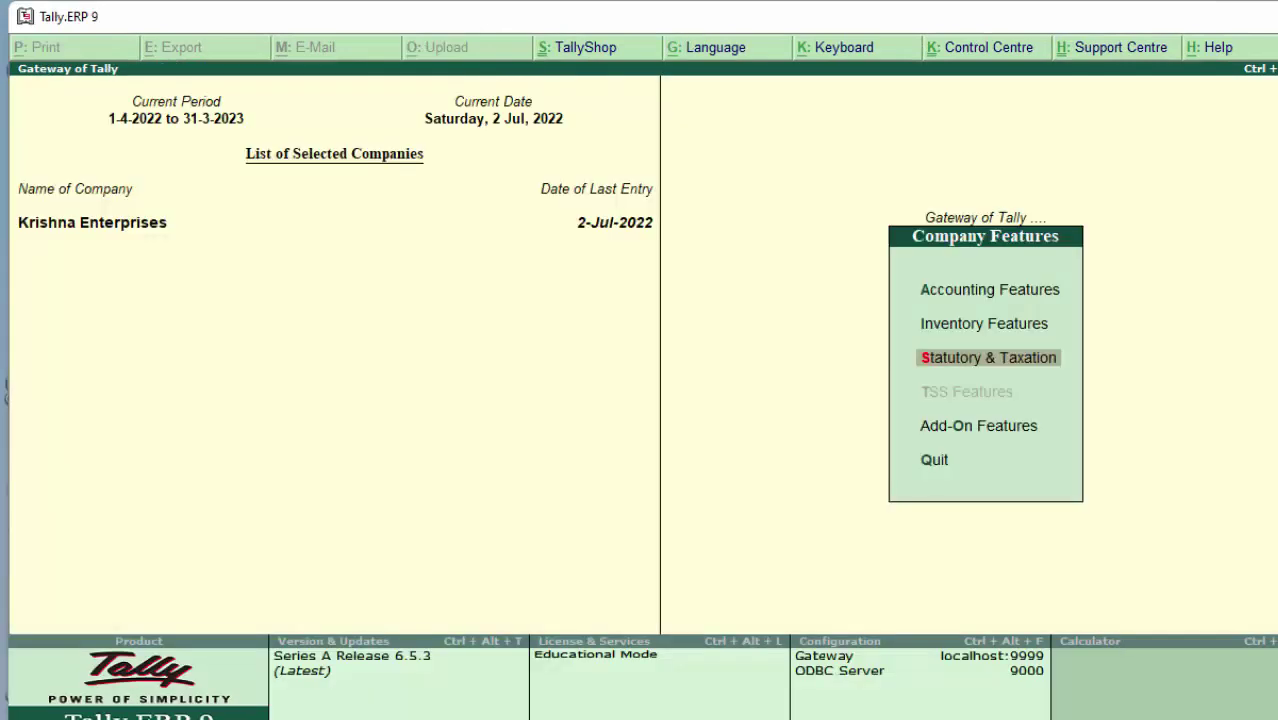
{"action": "key", "text": "Escape"}
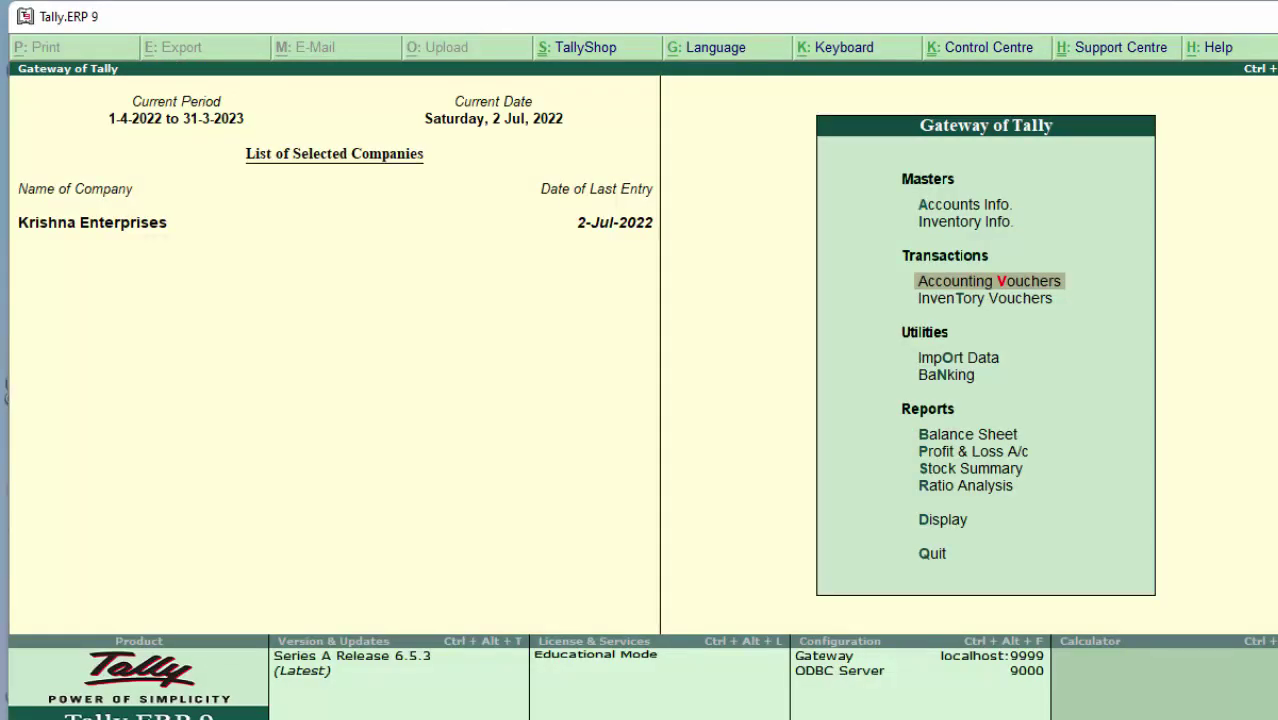
{"action": "key", "text": "Return"}
{"action": "type", "text": "55"}
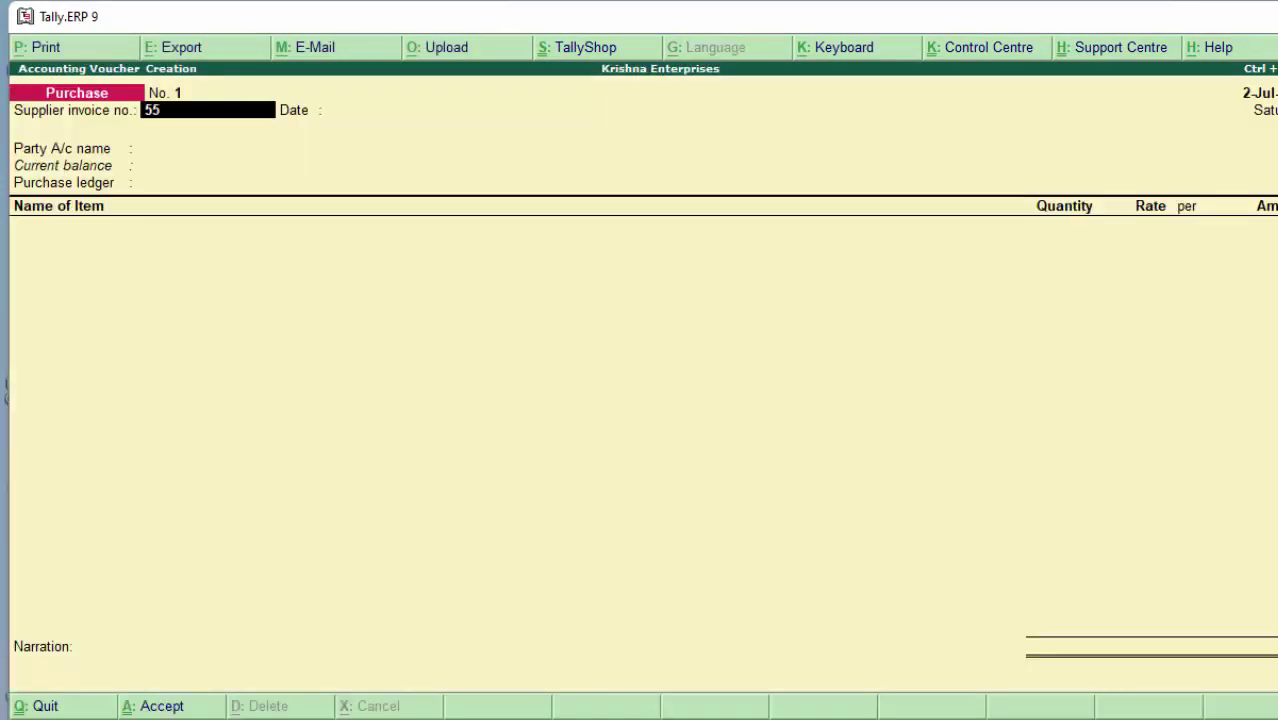
{"action": "type", "text": "87"}
{"action": "key", "text": "Return"}
{"action": "key", "text": "Return"}
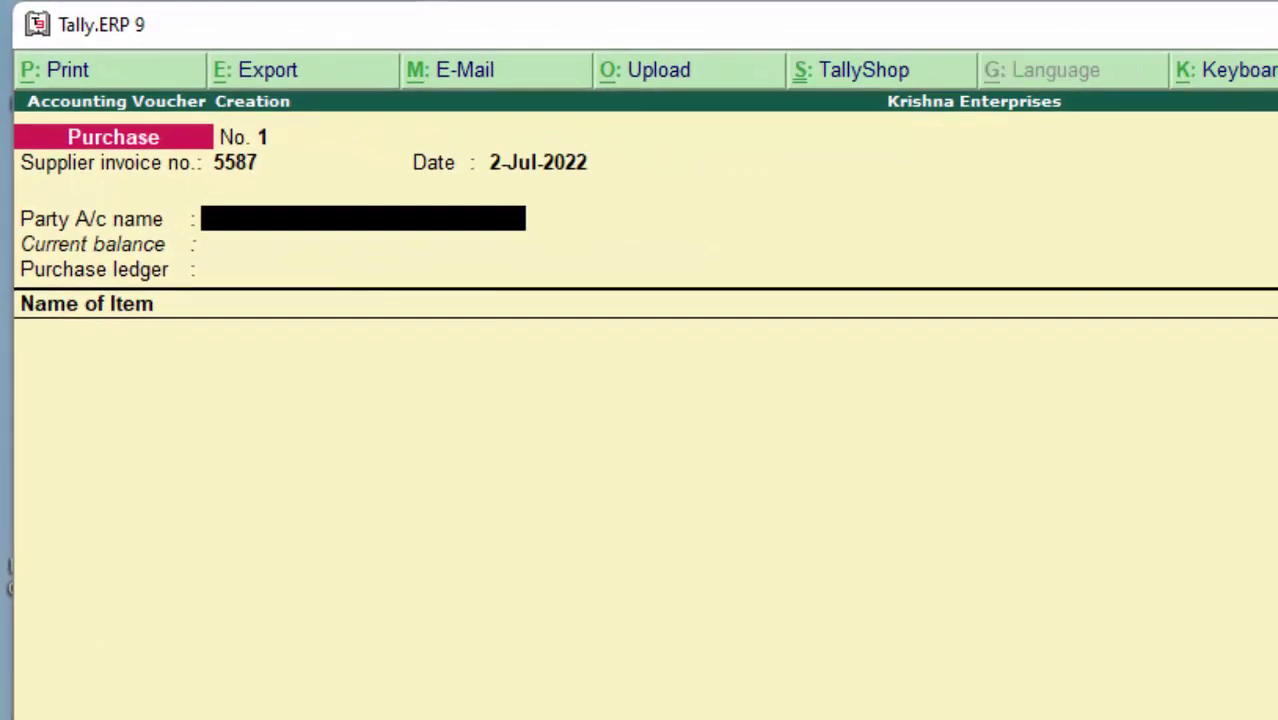
{"action": "key", "text": "Down"}
{"action": "key", "text": "Return"}
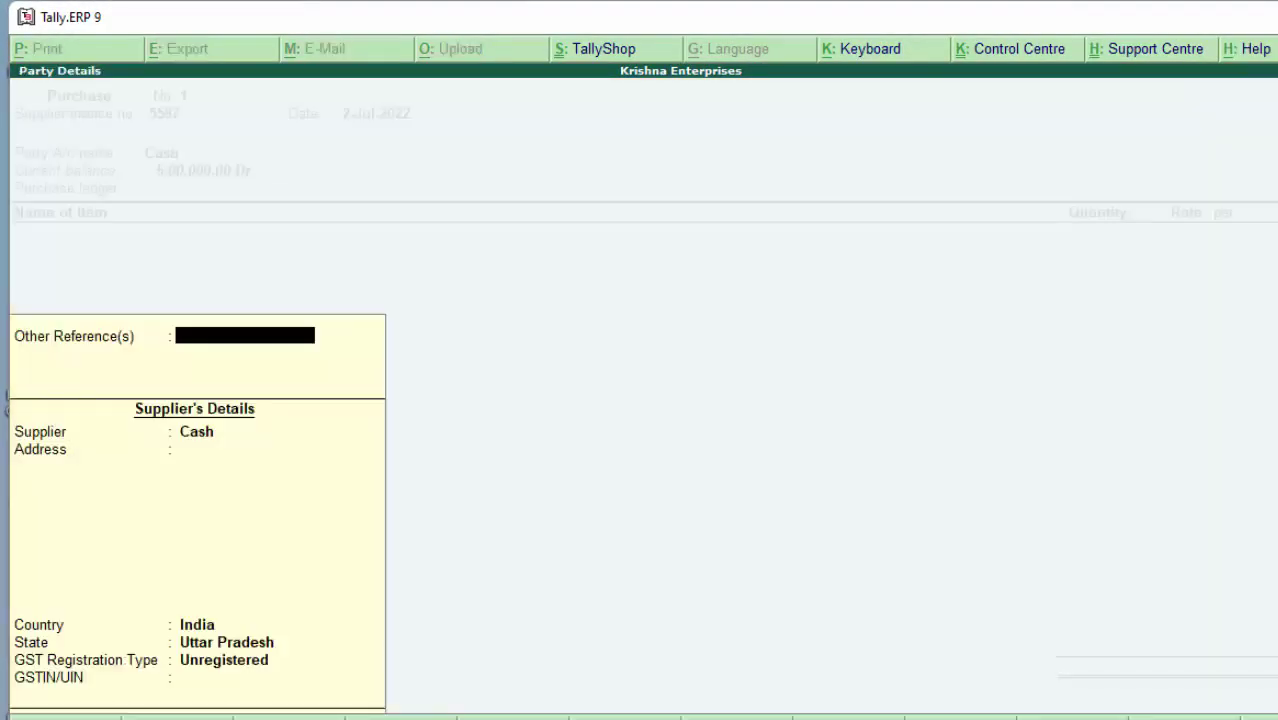
{"action": "key", "text": "Return"}
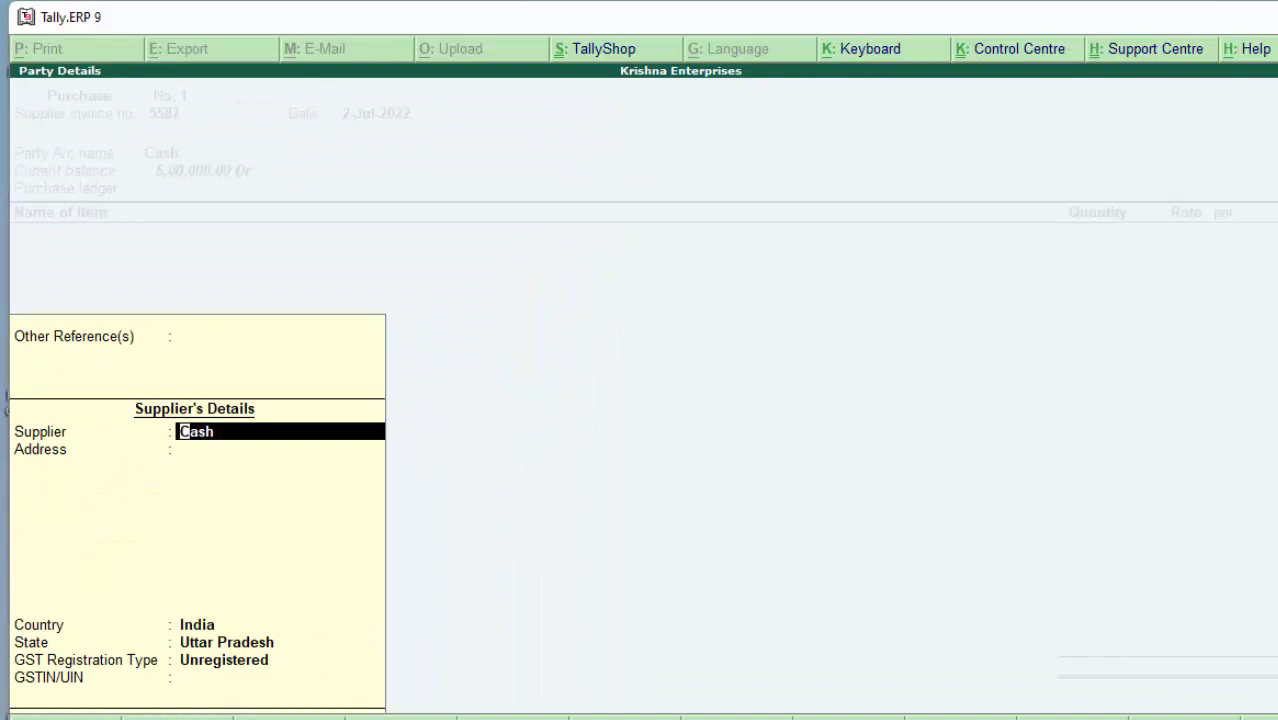
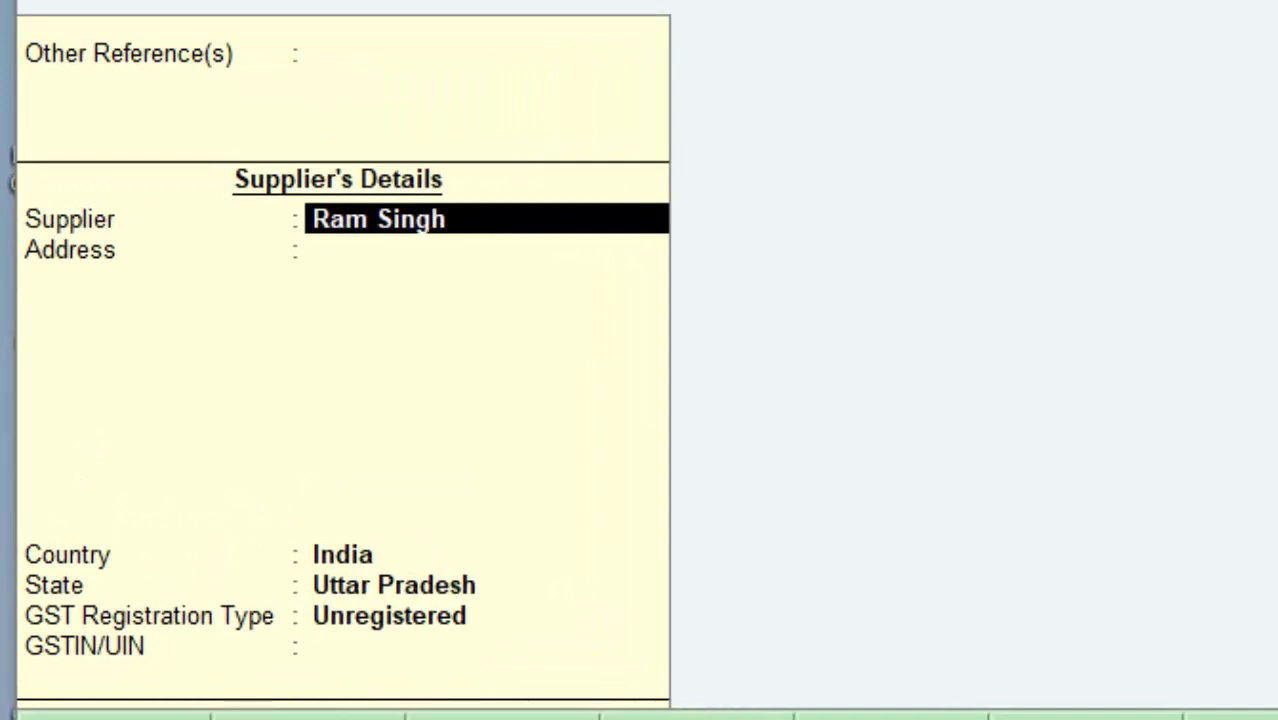
Enter the supplier's name, keep state Uttar Pradesh, and choose Regular GST registration.
{"action": "key", "text": "Return"}
{"action": "key", "text": "Return"}
{"action": "key", "text": "Return"}
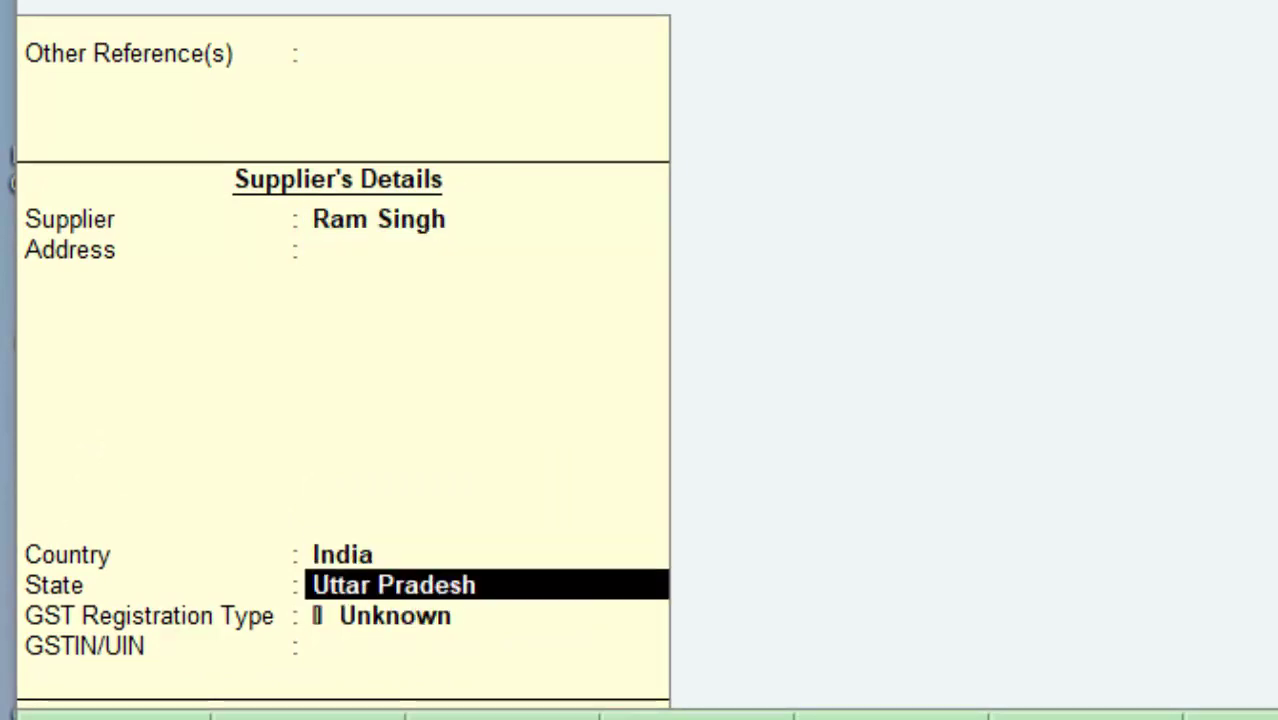
{"action": "key", "text": "Return"}
{"action": "key", "text": "Down"}
{"action": "key", "text": "Down"}
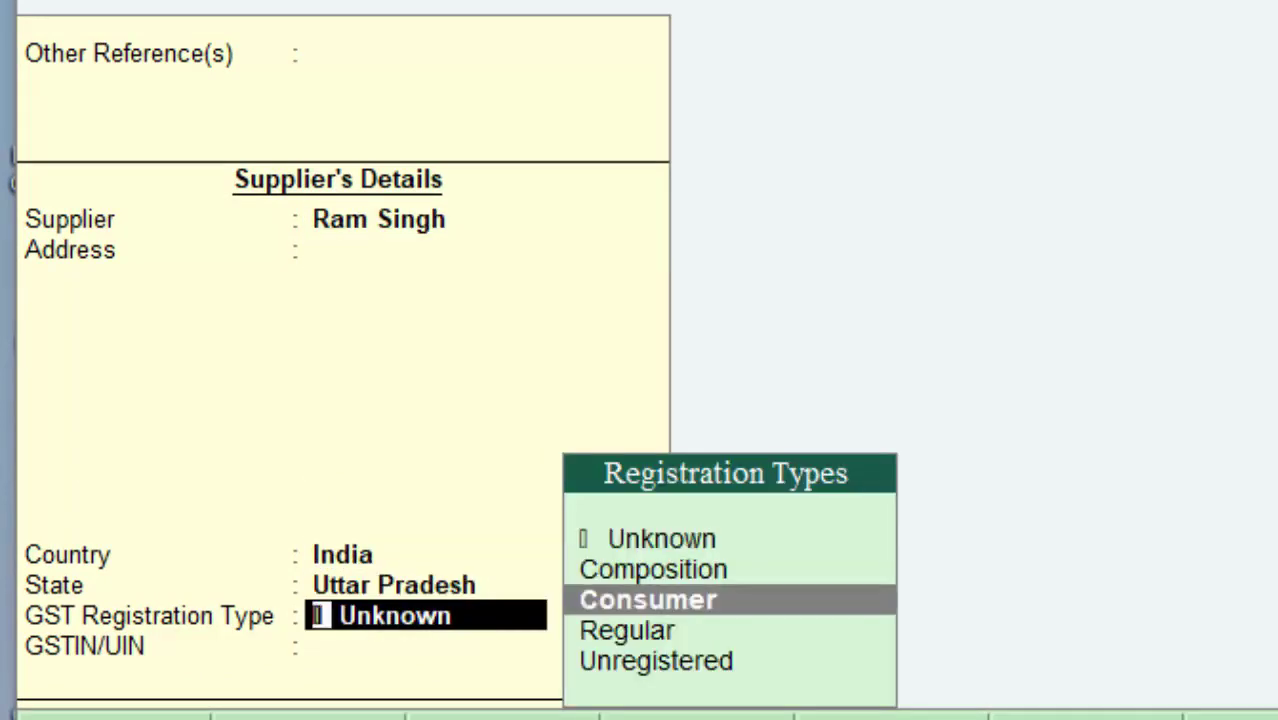
{"action": "key", "text": "Down"}
{"action": "key", "text": "Return"}
{"action": "key", "text": "Return"}
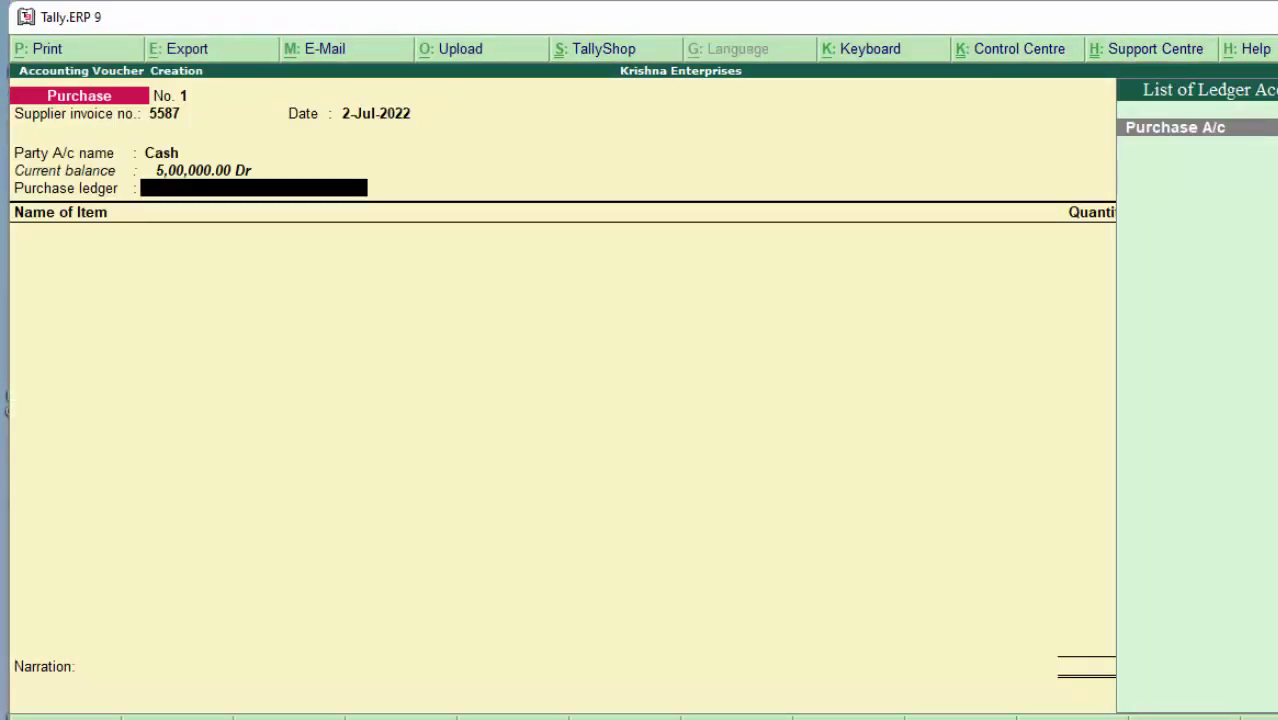
{"action": "key", "text": "Return"}
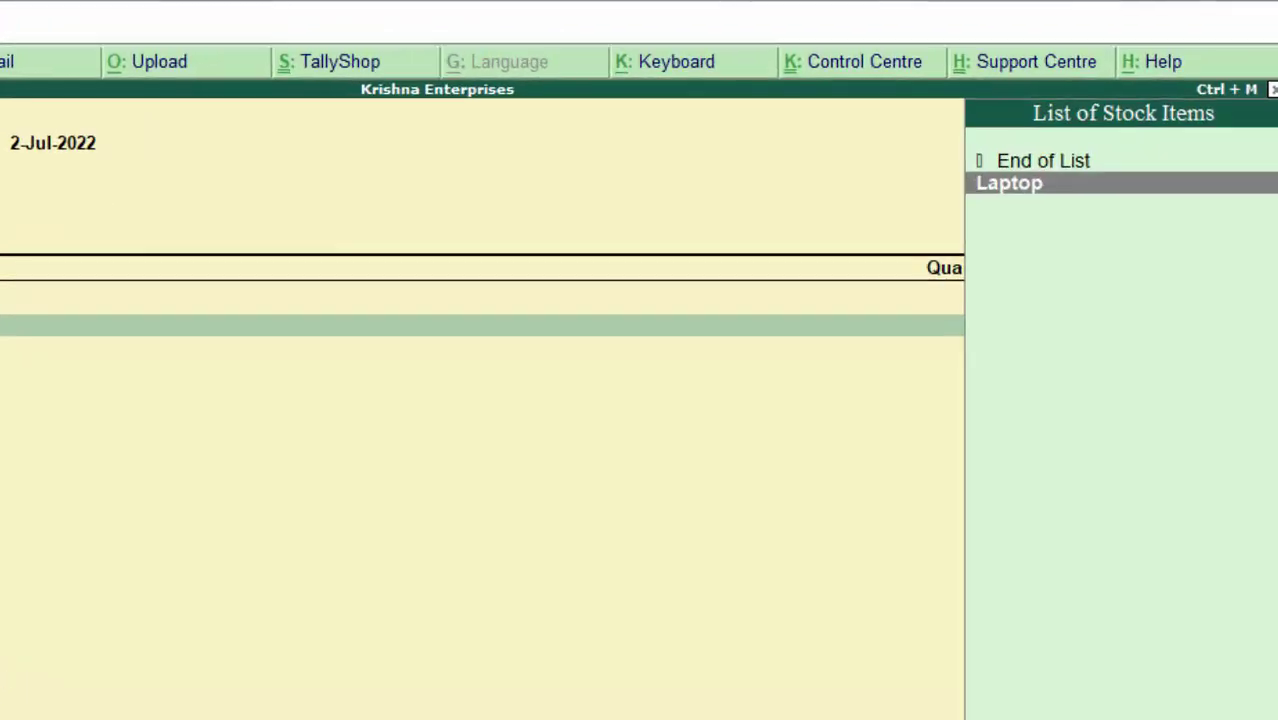
Add a Laptop line of 40 nos at 50,000 under Purchase A/c, totalling 20,00,000.00.
{"action": "key", "text": "Return"}
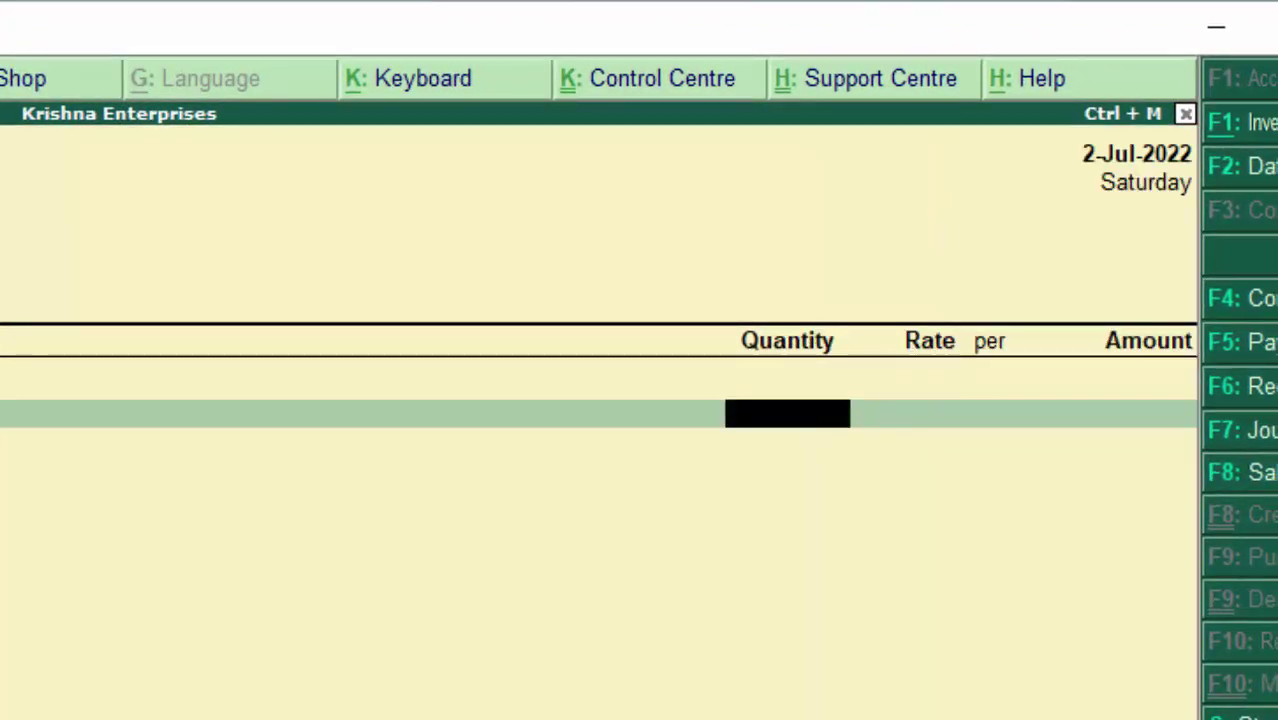
{"action": "type", "text": "4"}
{"action": "type", "text": "0"}
{"action": "key", "text": "Return"}
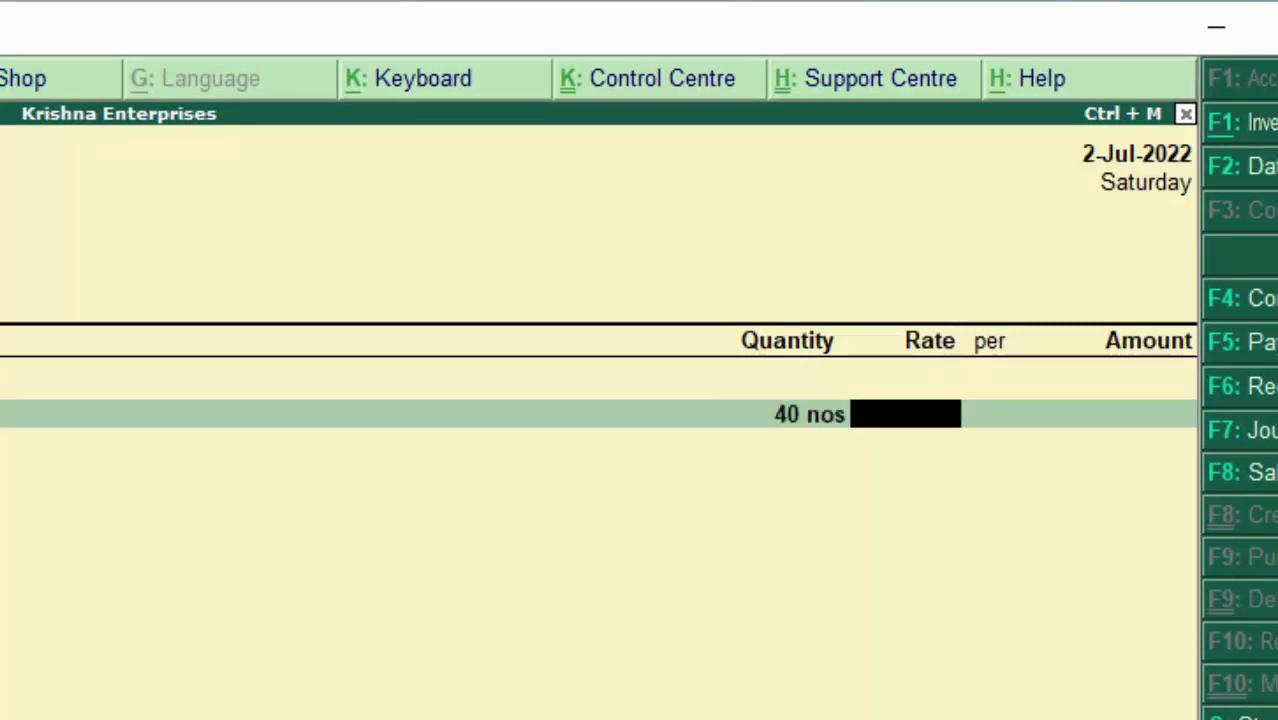
{"action": "type", "text": "5000"}
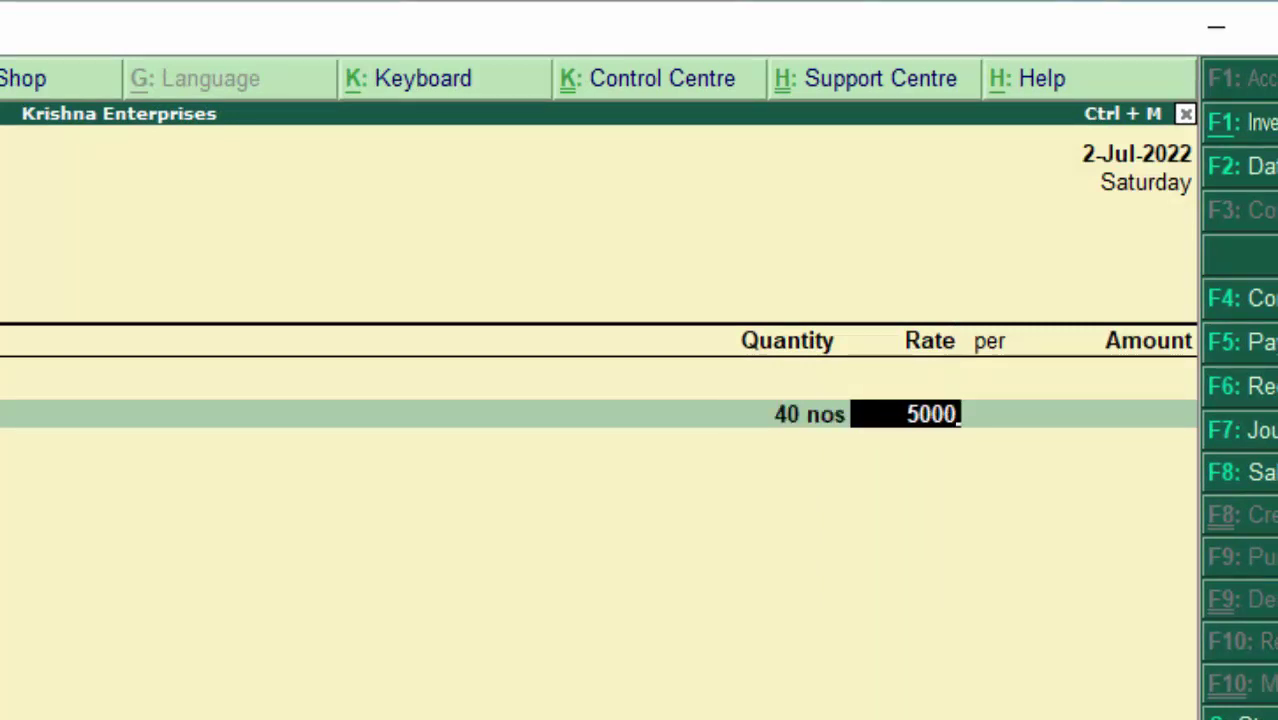
{"action": "type", "text": "0"}
{"action": "key", "text": "Return"}
{"action": "key", "text": "Return"}
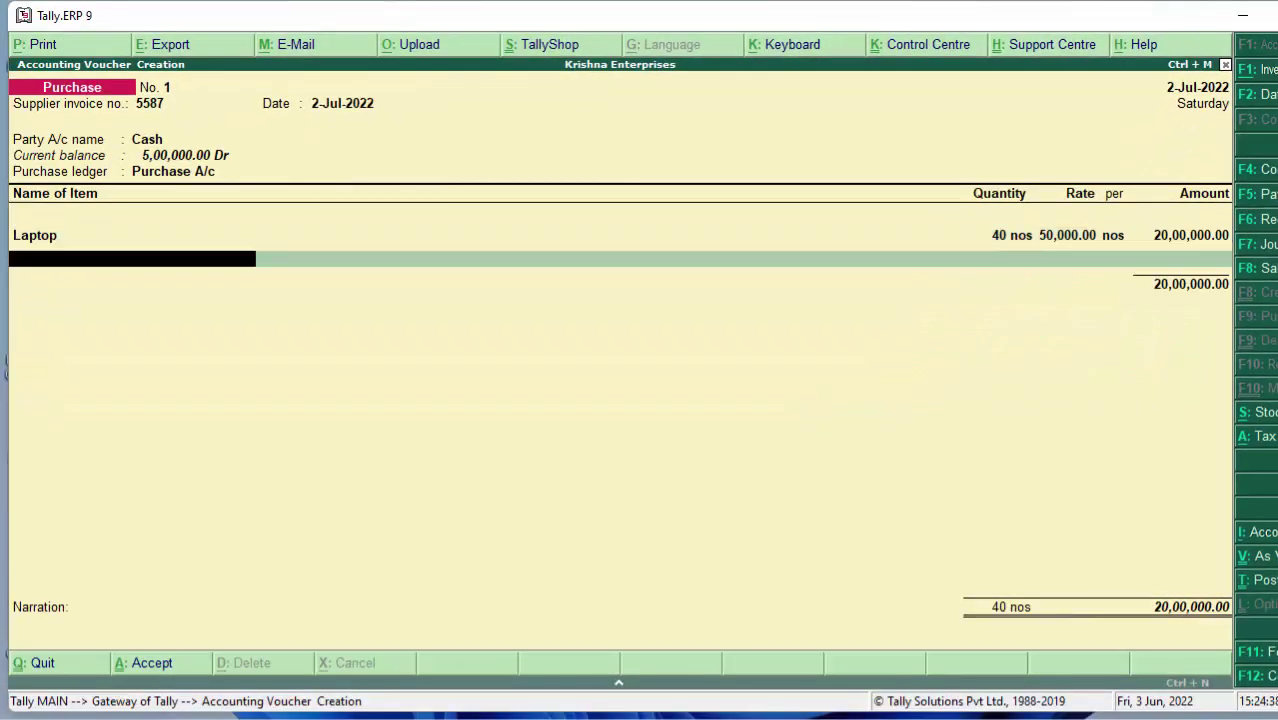
{"action": "key", "text": "Return"}
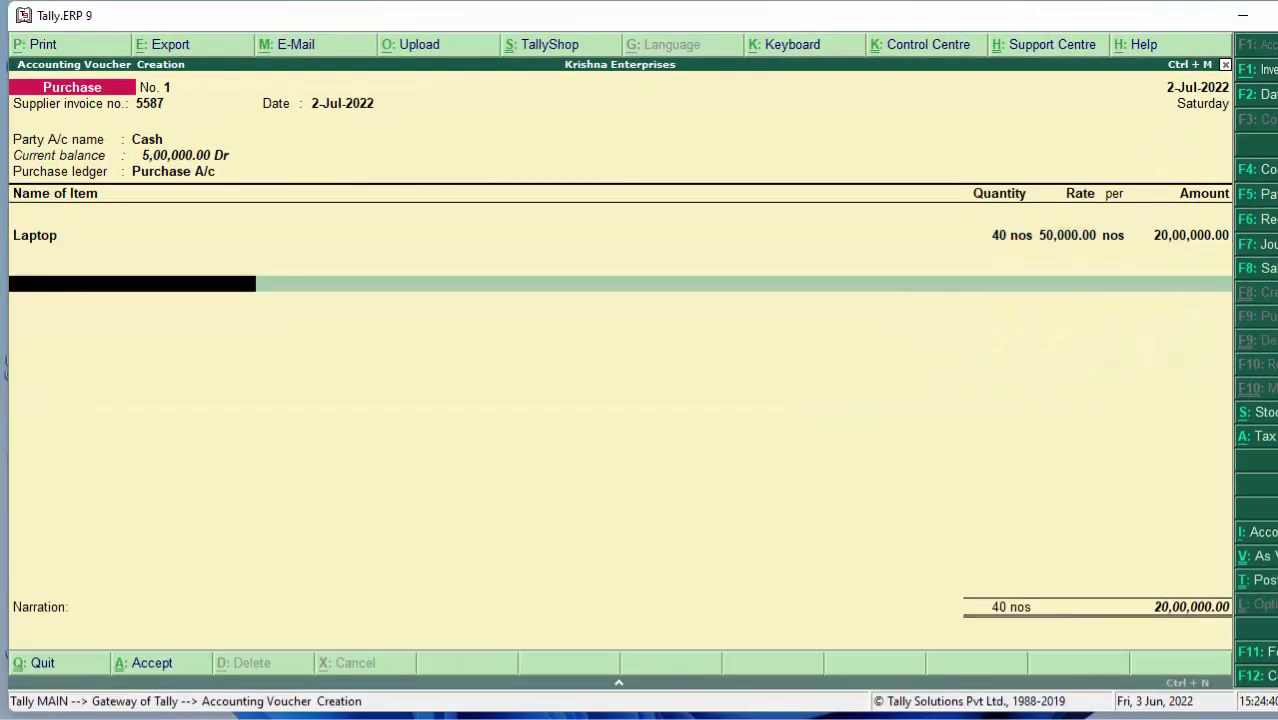
Create a Cgst ledger under Duties & Taxes as GST Central Tax with Normal Rounding, adding 1,80,000.00.
{"action": "key", "text": "alt+c"}
{"action": "type", "text": "Cgst"}
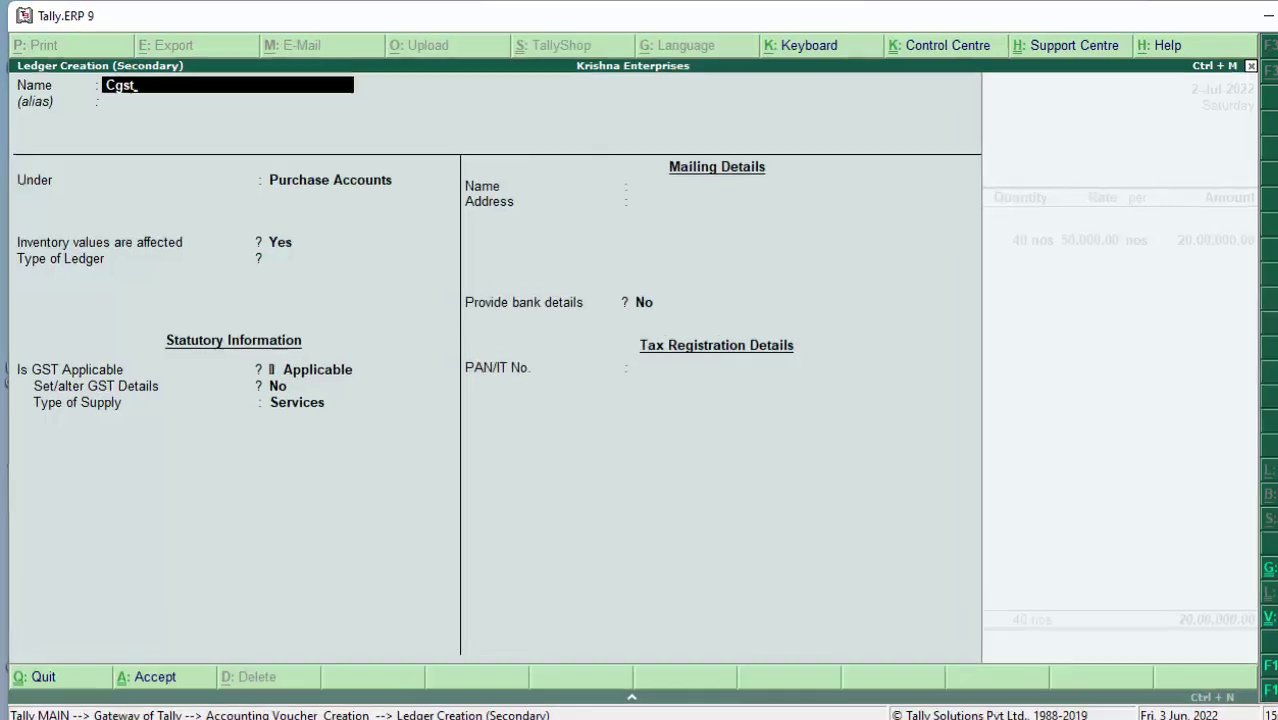
{"action": "key", "text": "Return"}
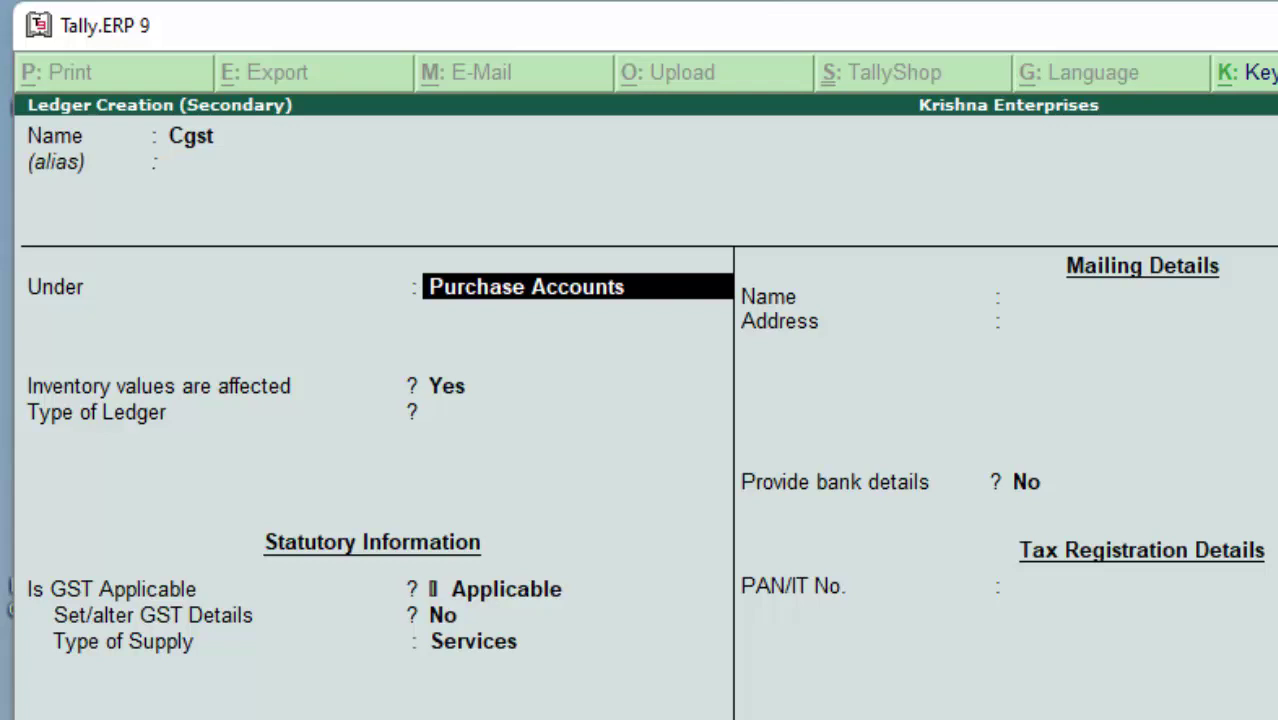
{"action": "type", "text": "D"}
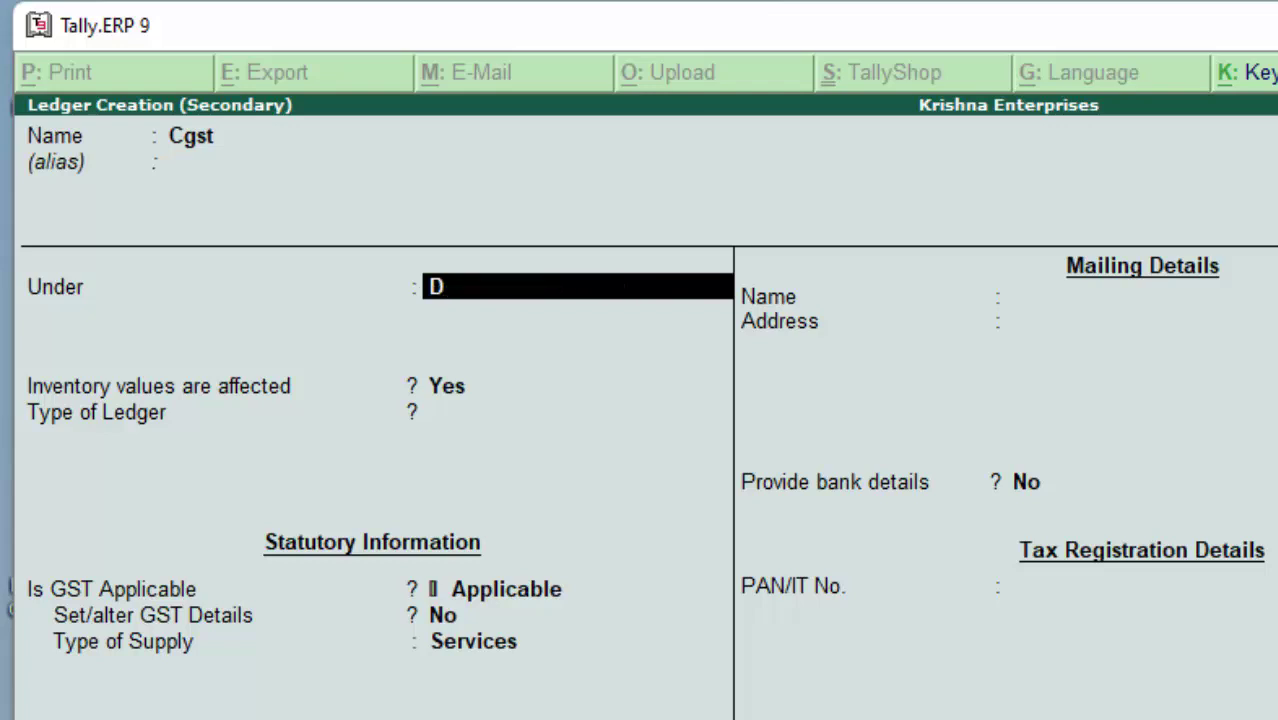
{"action": "key", "text": "Return"}
{"action": "key", "text": "Up"}
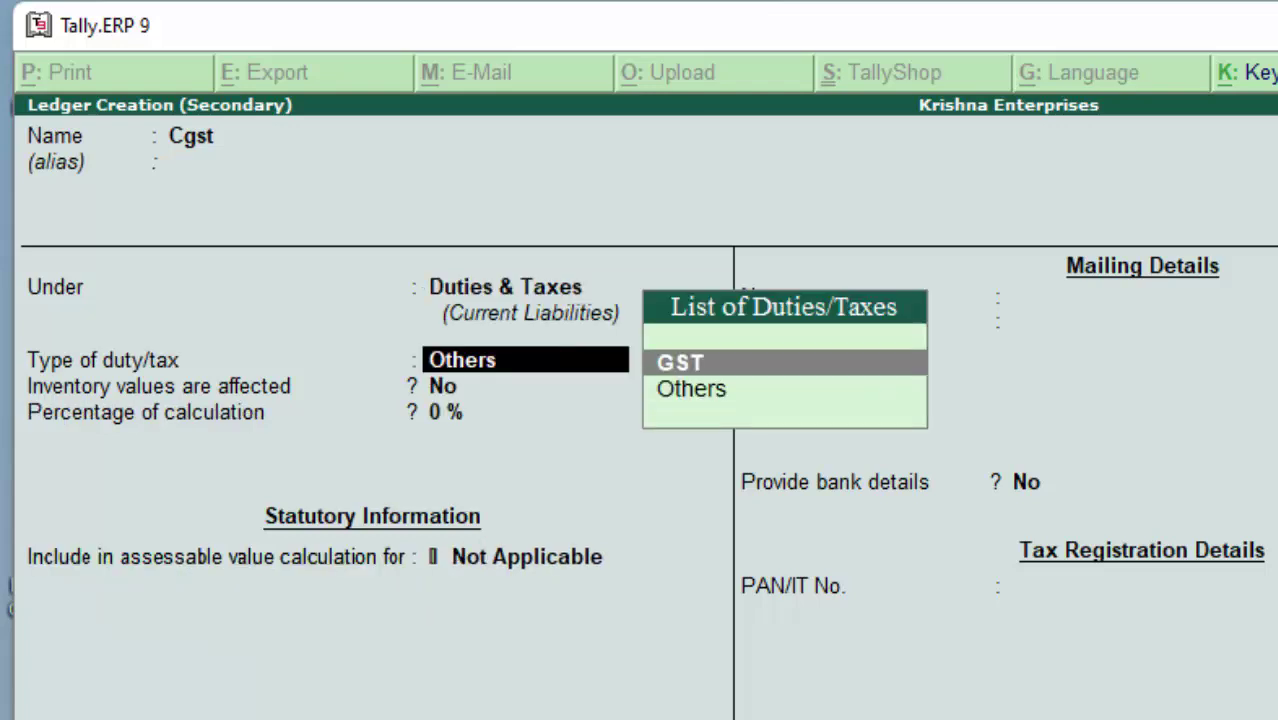
{"action": "key", "text": "Return"}
{"action": "key", "text": "Return"}
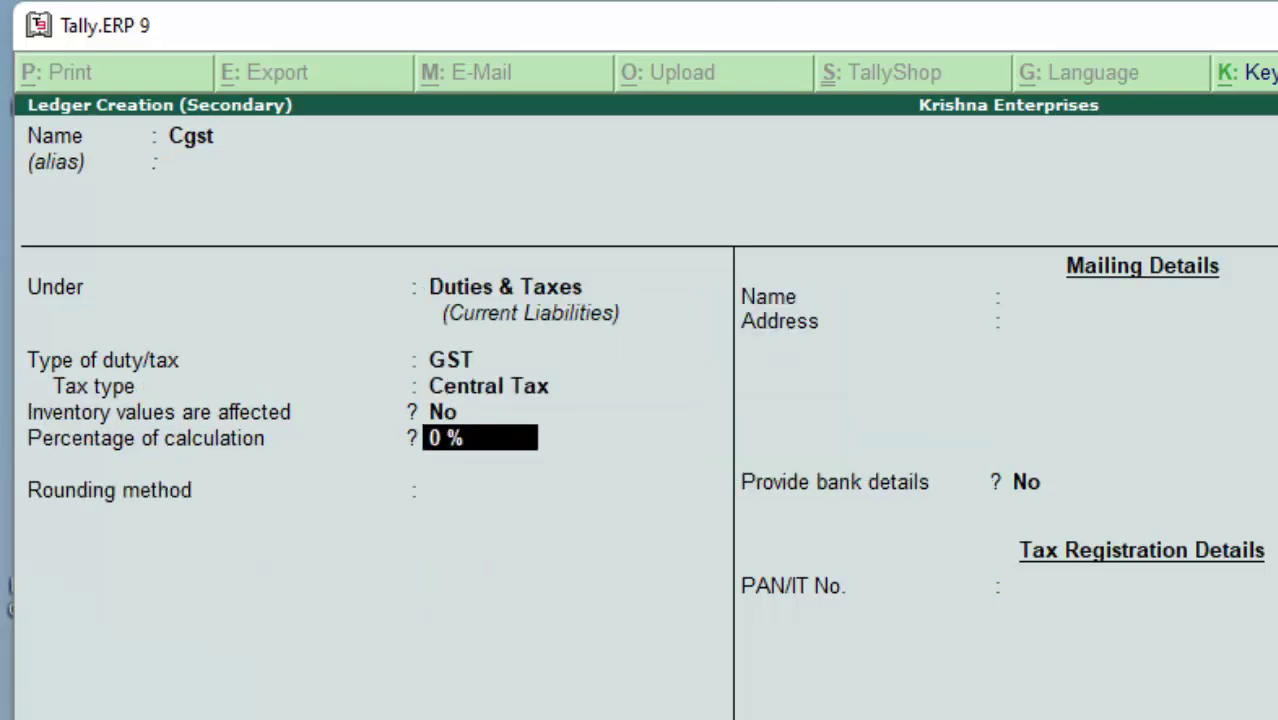
{"action": "key", "text": "Return"}
{"action": "key", "text": "Down"}
{"action": "key", "text": "Down"}
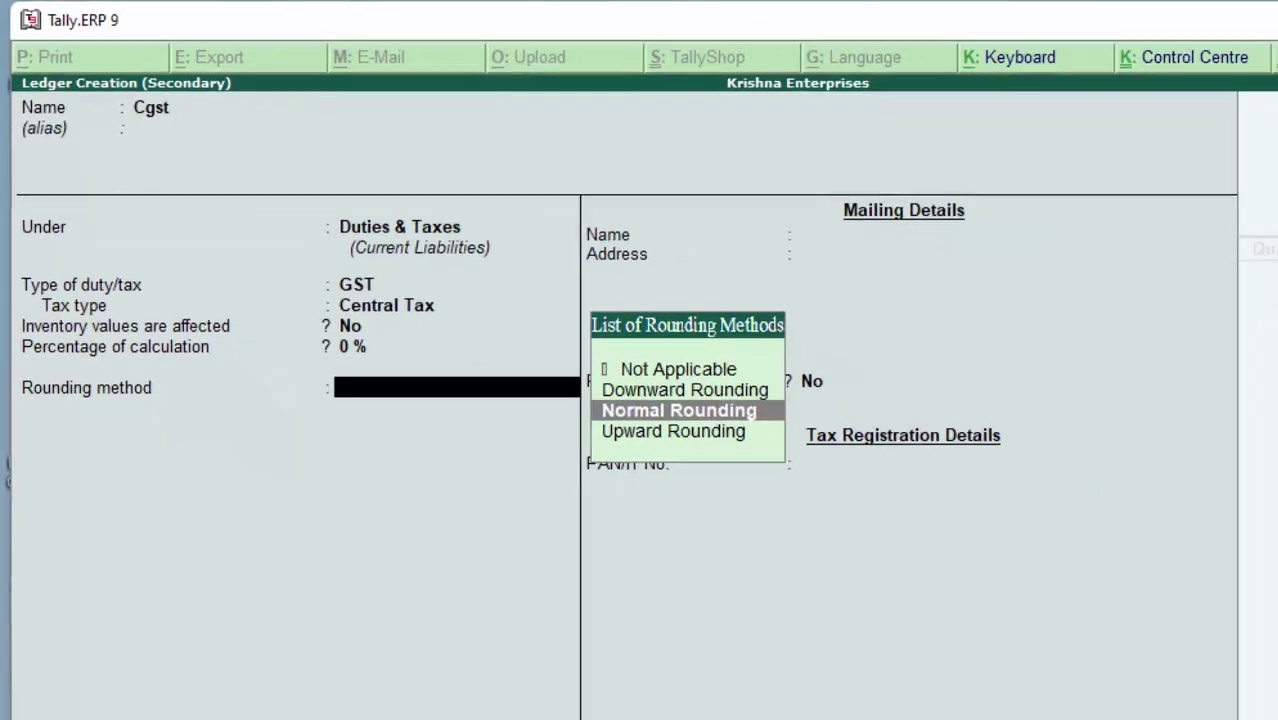
{"action": "key", "text": "Return"}
{"action": "key", "text": "Return"}
{"action": "key", "text": "Return"}
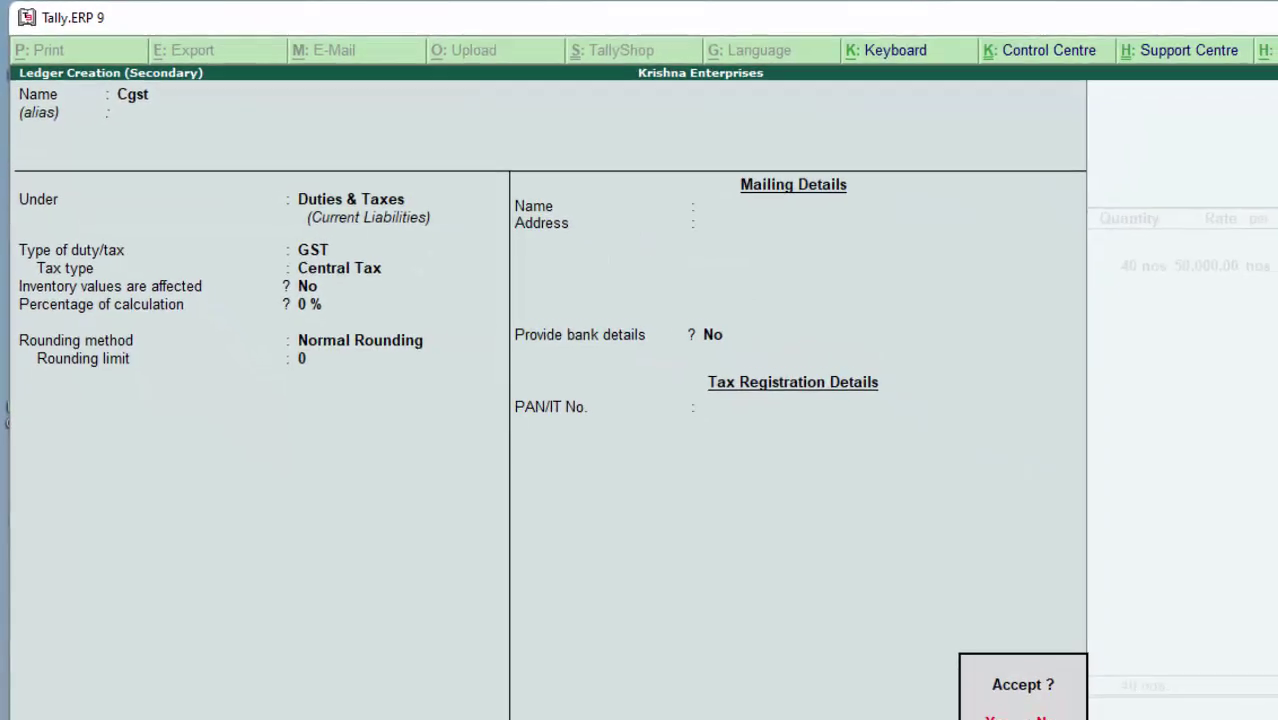
{"action": "key", "text": "Return"}
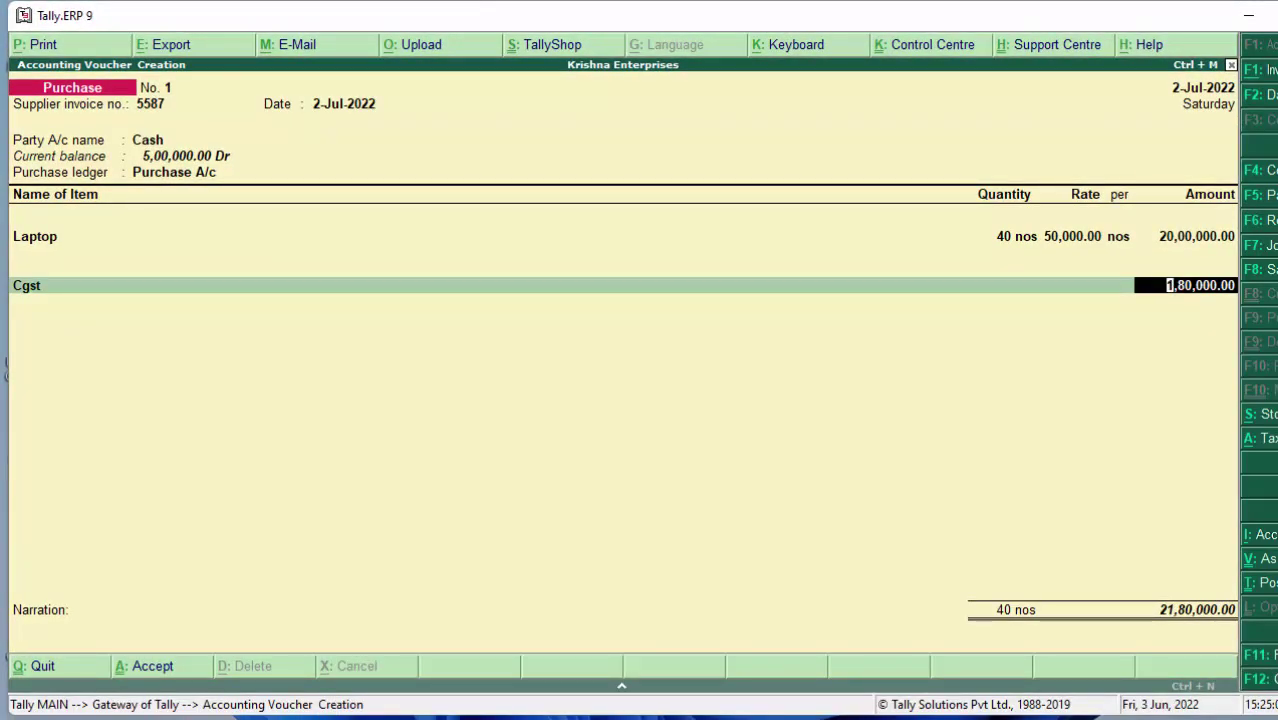
{"action": "key", "text": "Return"}
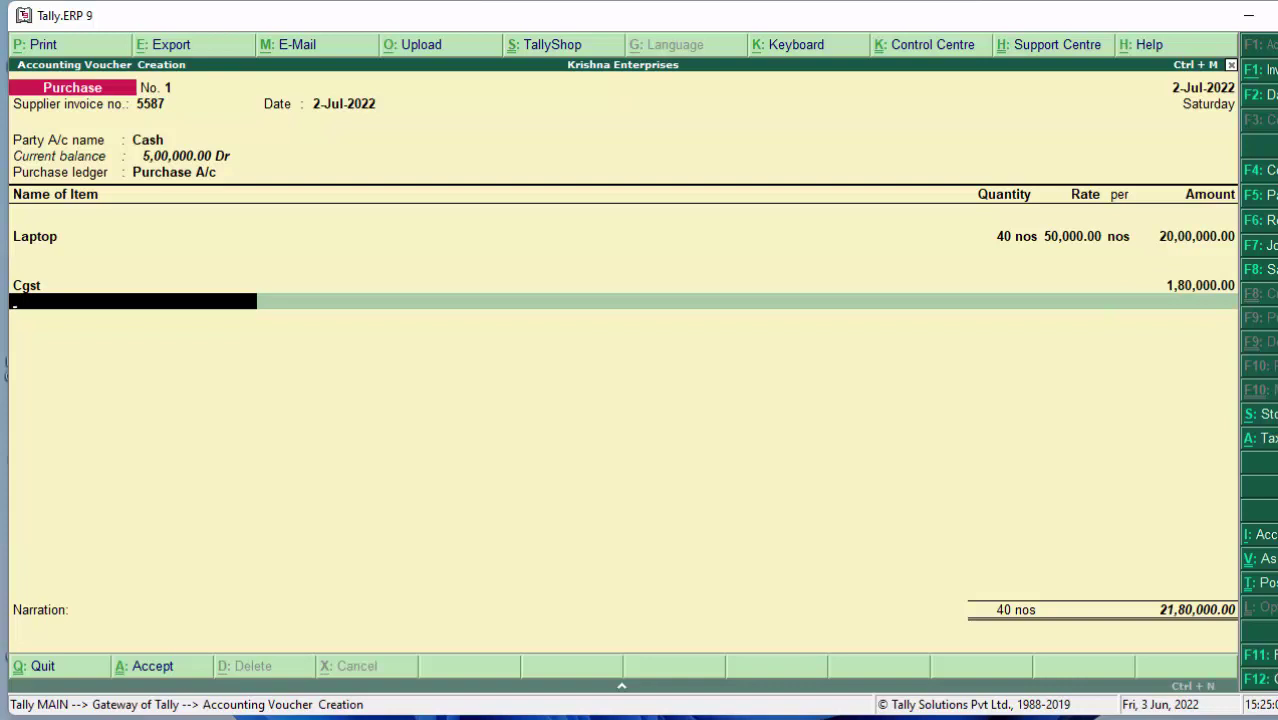
Create an Sgst ledger under Duties & Taxes as GST State Tax with Normal Rounding, adding 1,80,000.00.
{"action": "key", "text": "alt+c"}
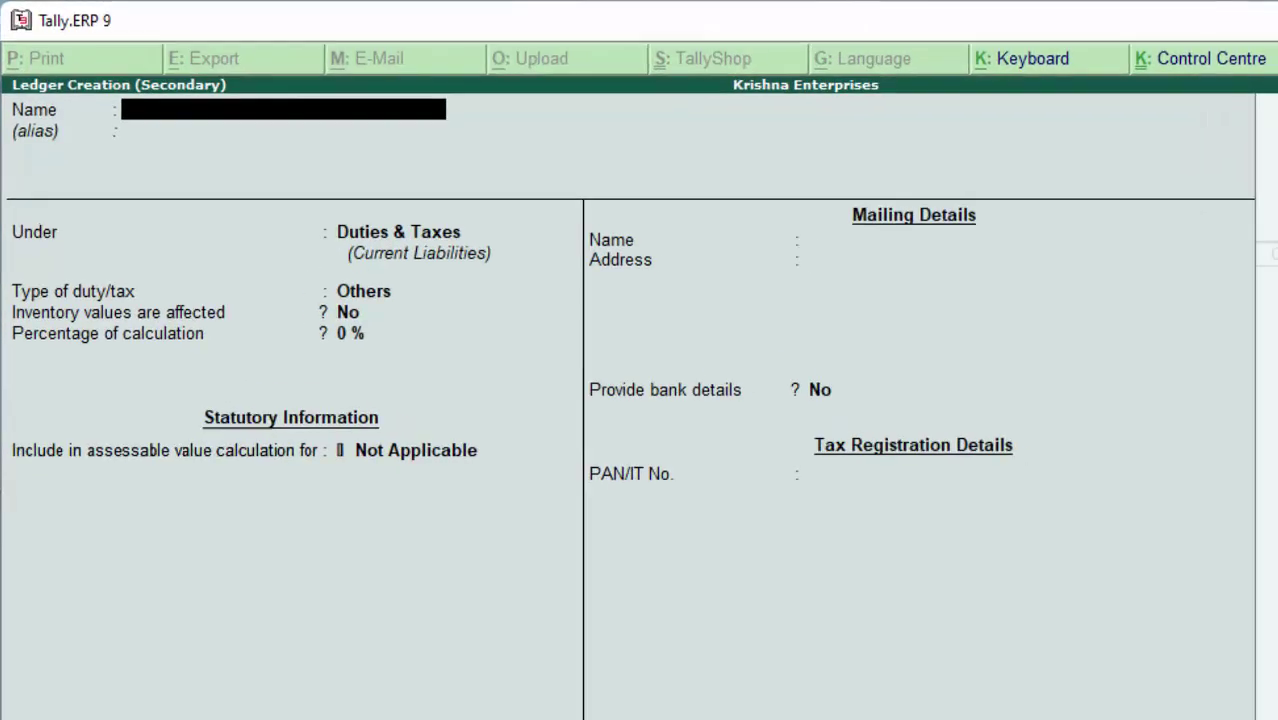
{"action": "type", "text": "Sgst"}
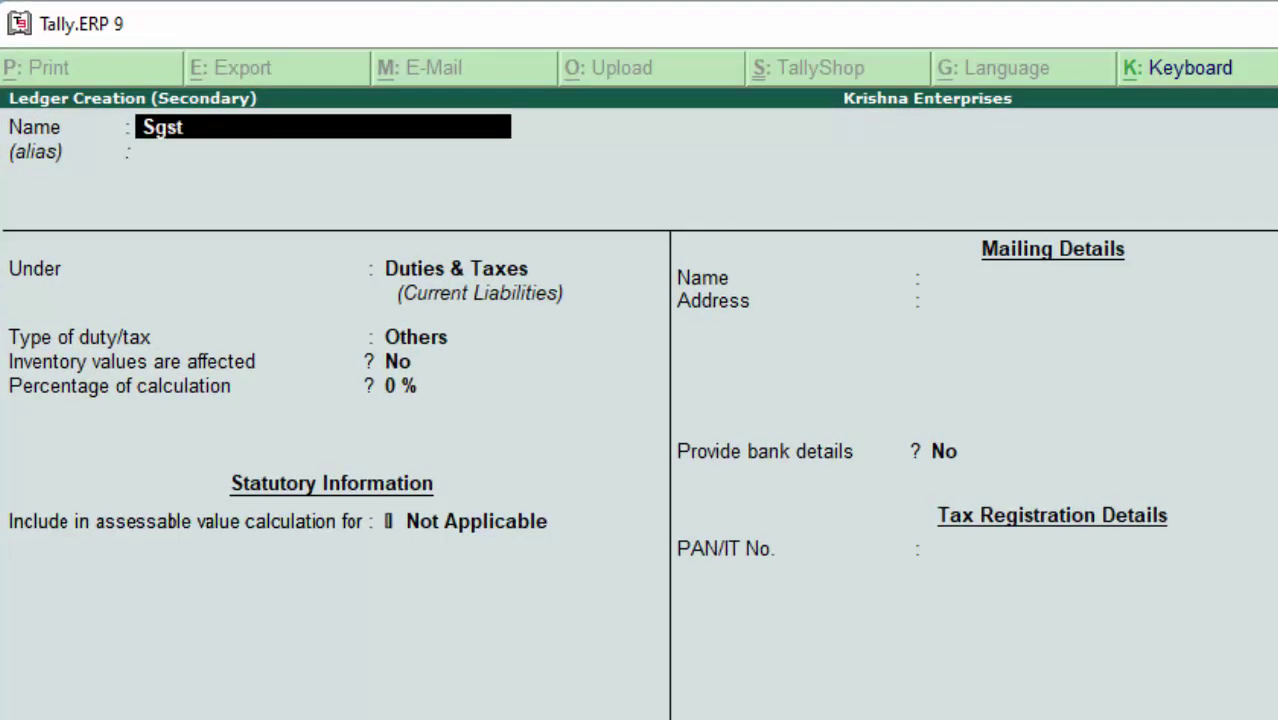
{"action": "key", "text": "Return"}
{"action": "key", "text": "Return"}
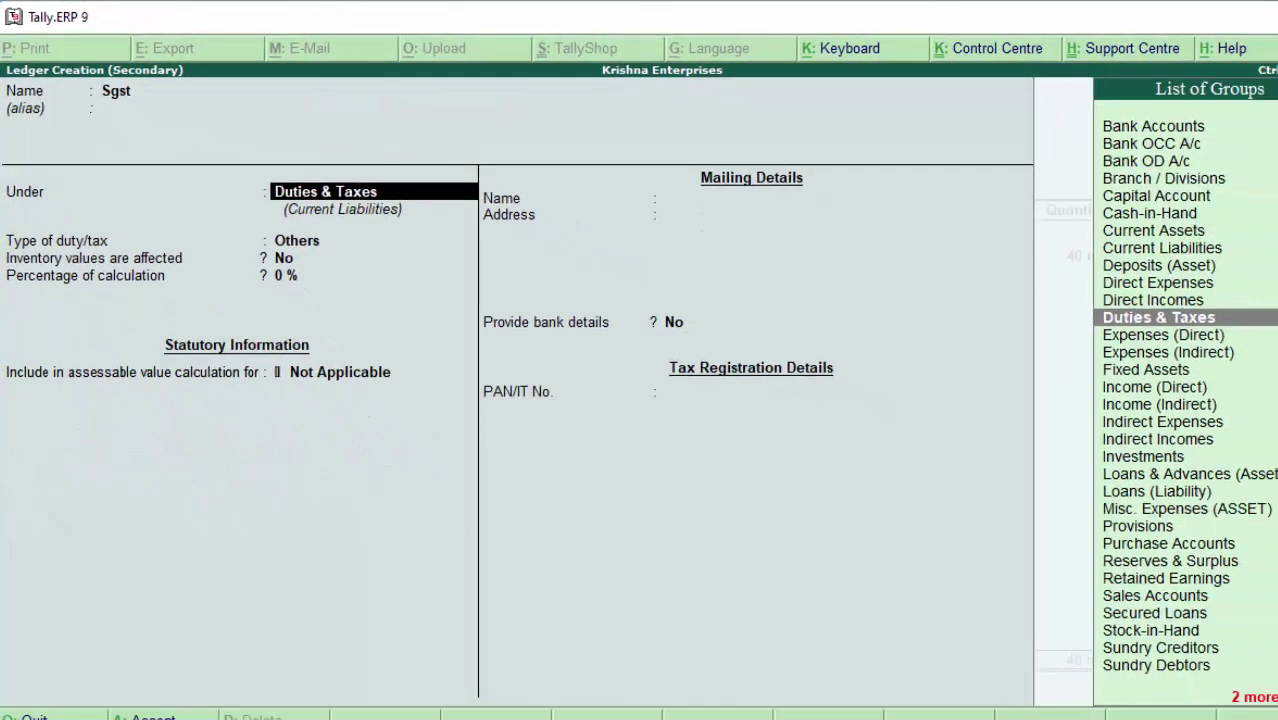
{"action": "key", "text": "Return"}
{"action": "key", "text": "Up"}
{"action": "key", "text": "Return"}
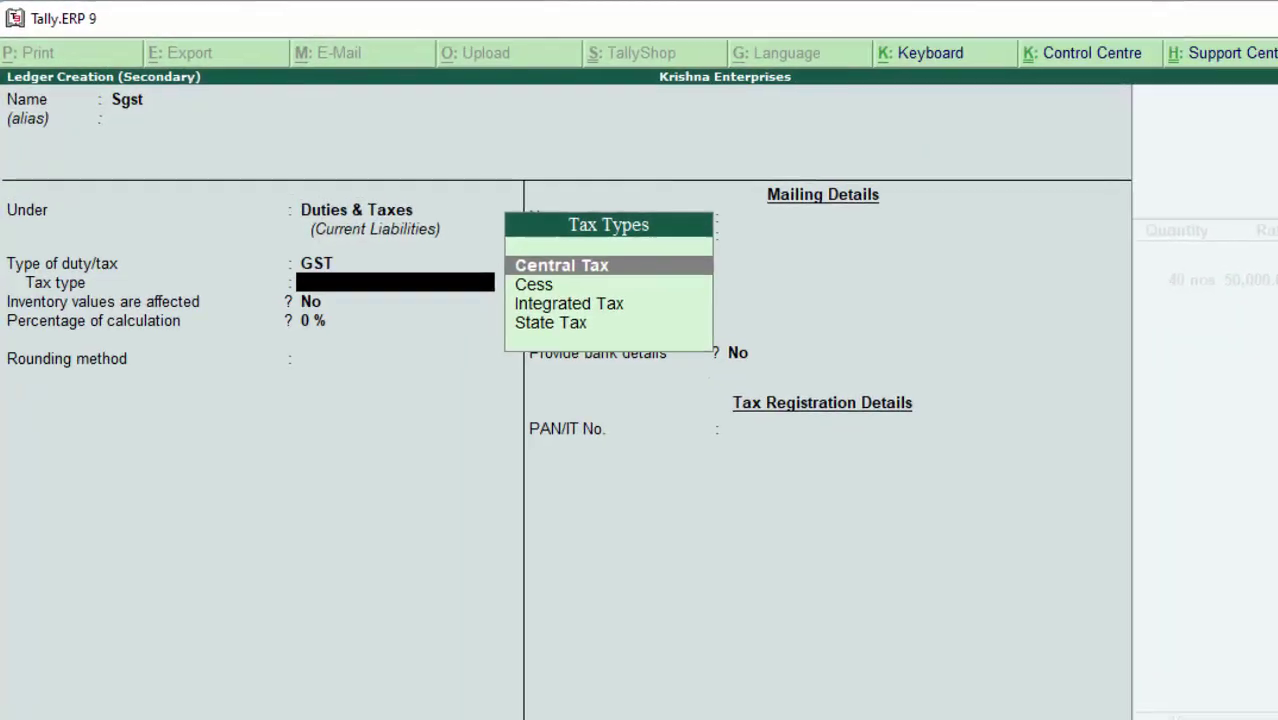
{"action": "key", "text": "Down"}
{"action": "key", "text": "Down"}
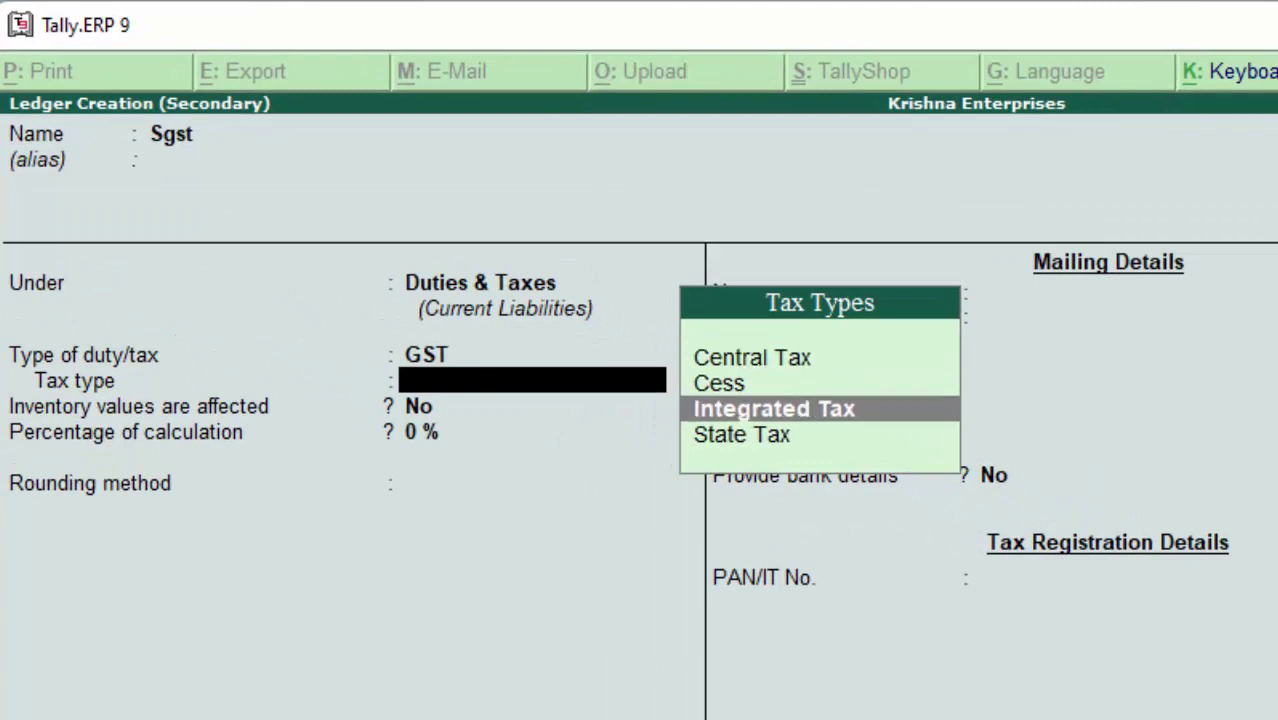
{"action": "key", "text": "Down"}
{"action": "key", "text": "Return"}
{"action": "key", "text": "Return"}
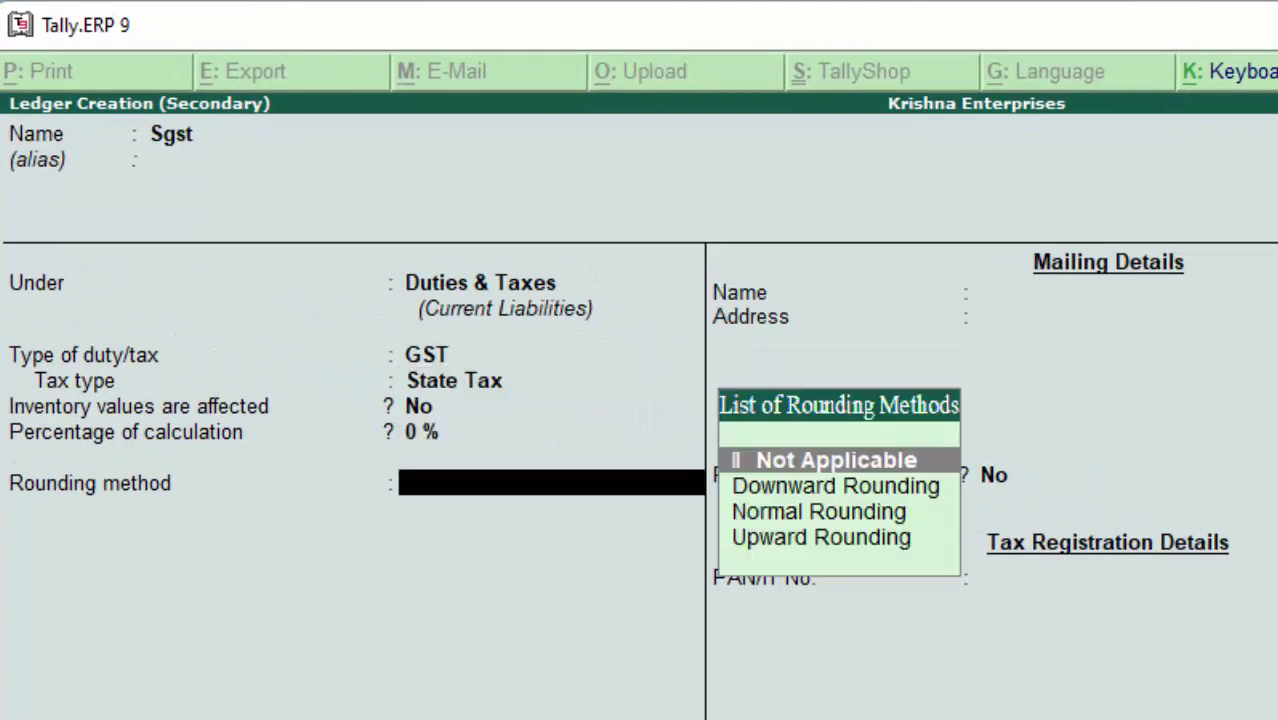
{"action": "key", "text": "Down"}
{"action": "key", "text": "Down"}
{"action": "key", "text": "Return"}
{"action": "key", "text": "Return"}
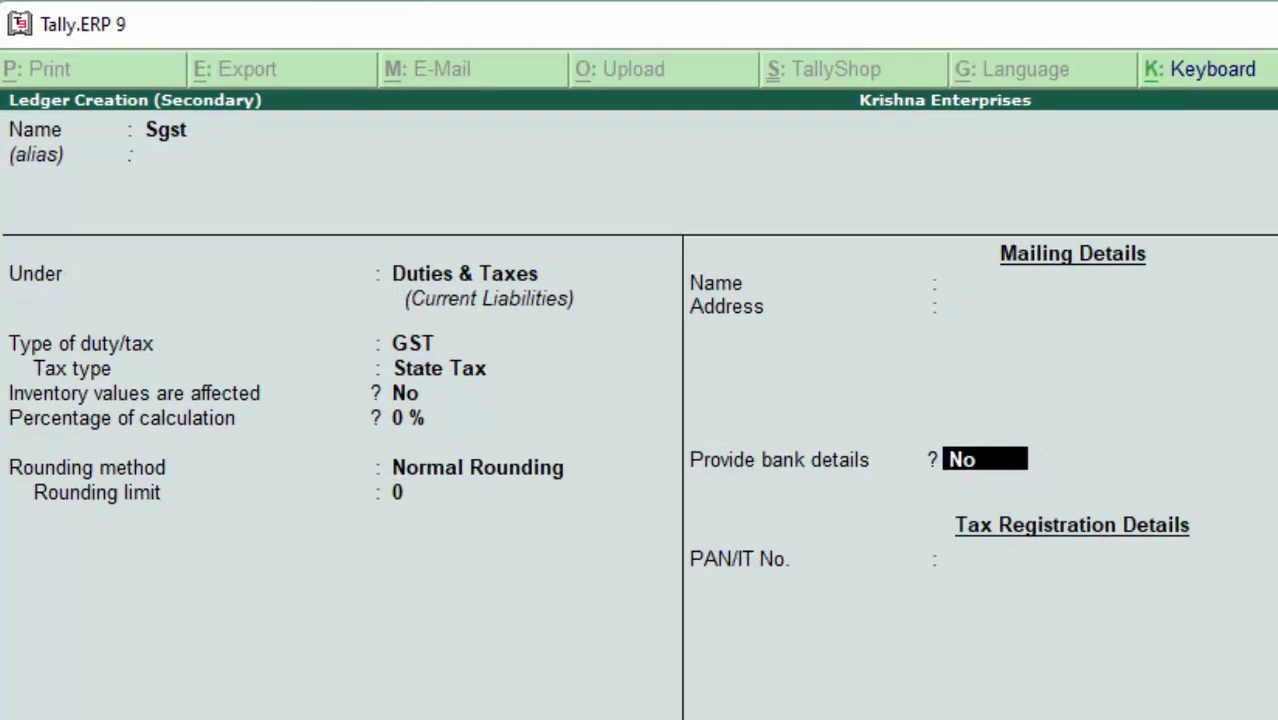
{"action": "key", "text": "Return"}
{"action": "key", "text": "Return"}
{"action": "key", "text": "Return"}
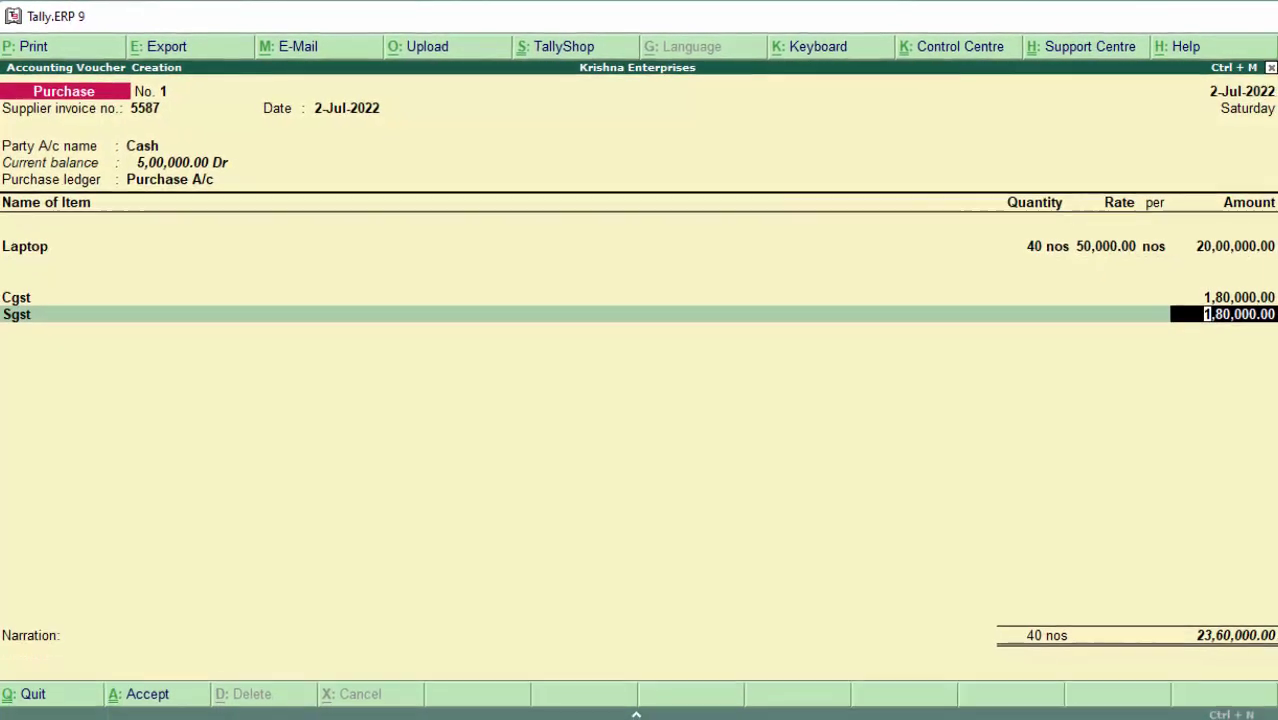
{"action": "key", "text": "Return"}
{"action": "key", "text": "Return"}
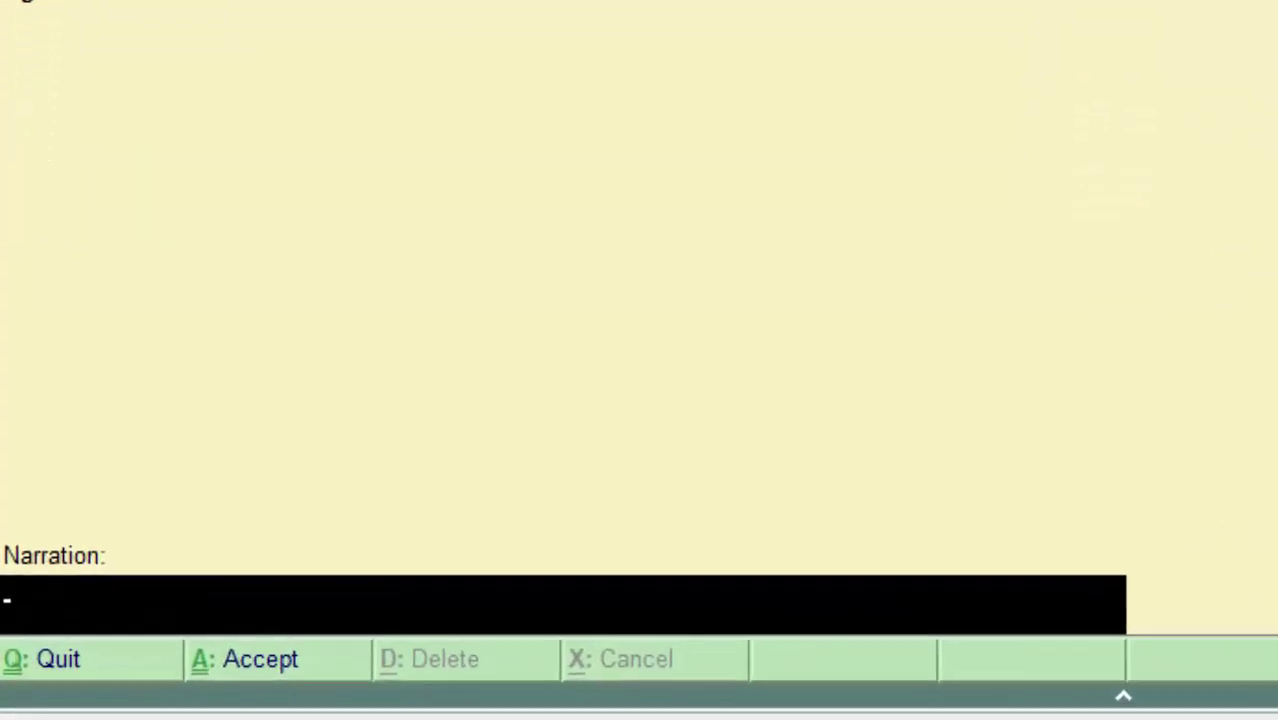
Enter the narration 'The Goods have been Purchased' on the purchase voucher.
{"action": "type", "text": "The"}
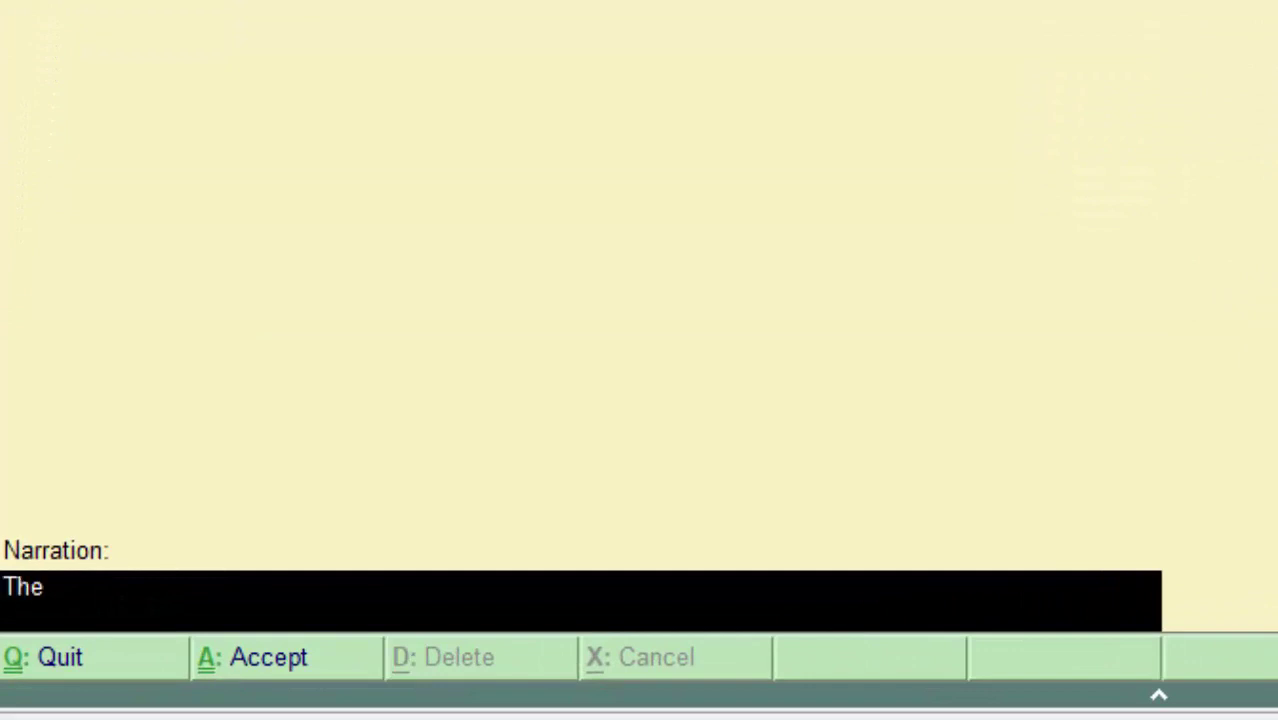
{"action": "type", "text": " Goo"}
{"action": "type", "text": "ds have"}
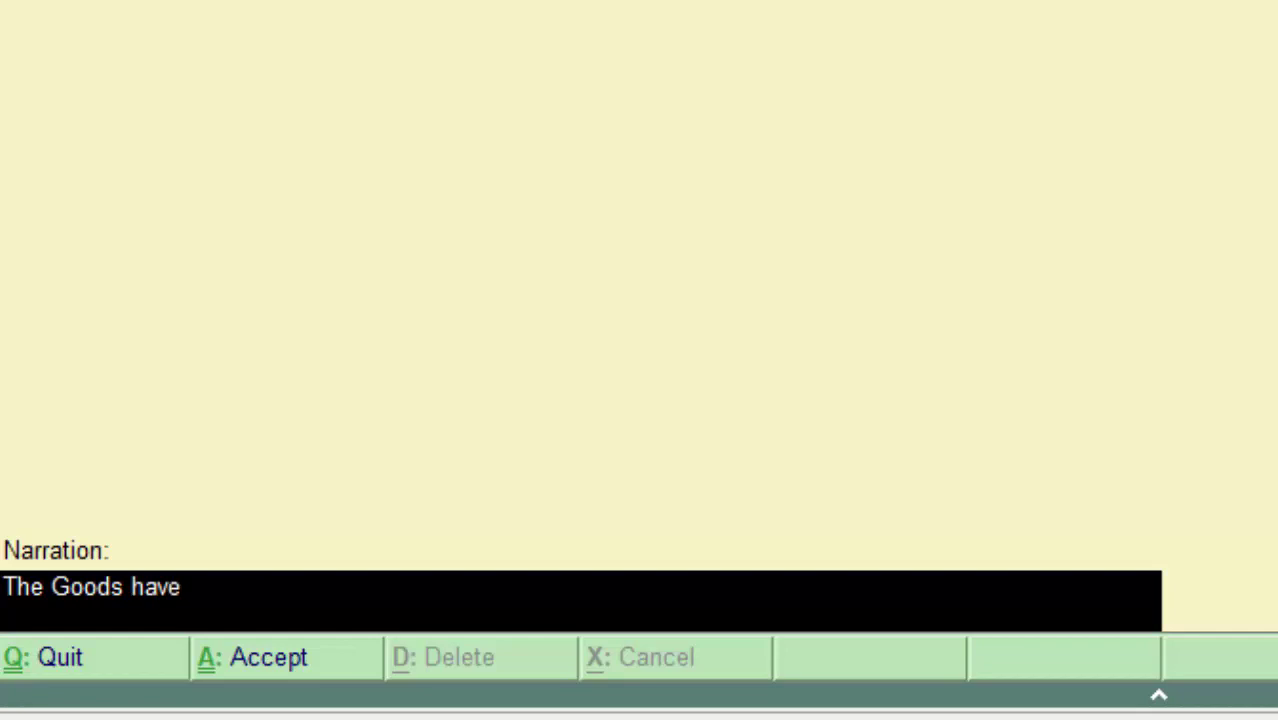
{"action": "type", "text": " been"}
{"action": "type", "text": " Purchas"}
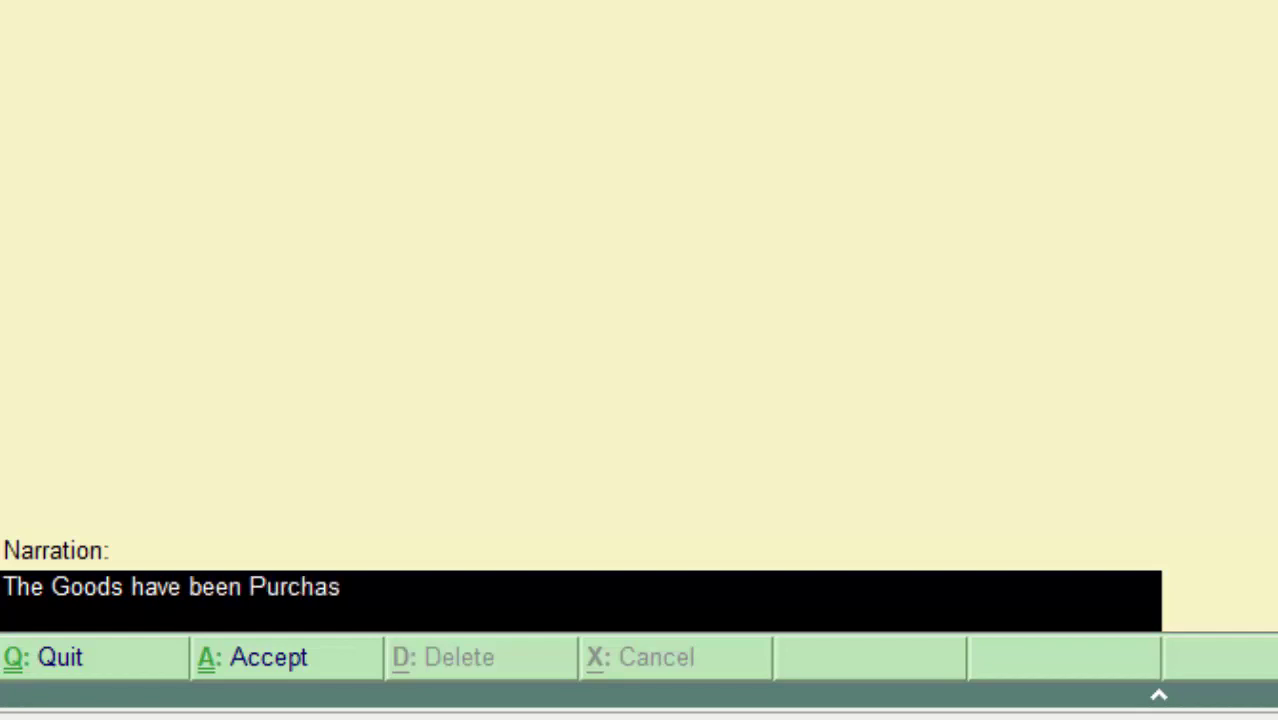
{"action": "type", "text": "ed"}
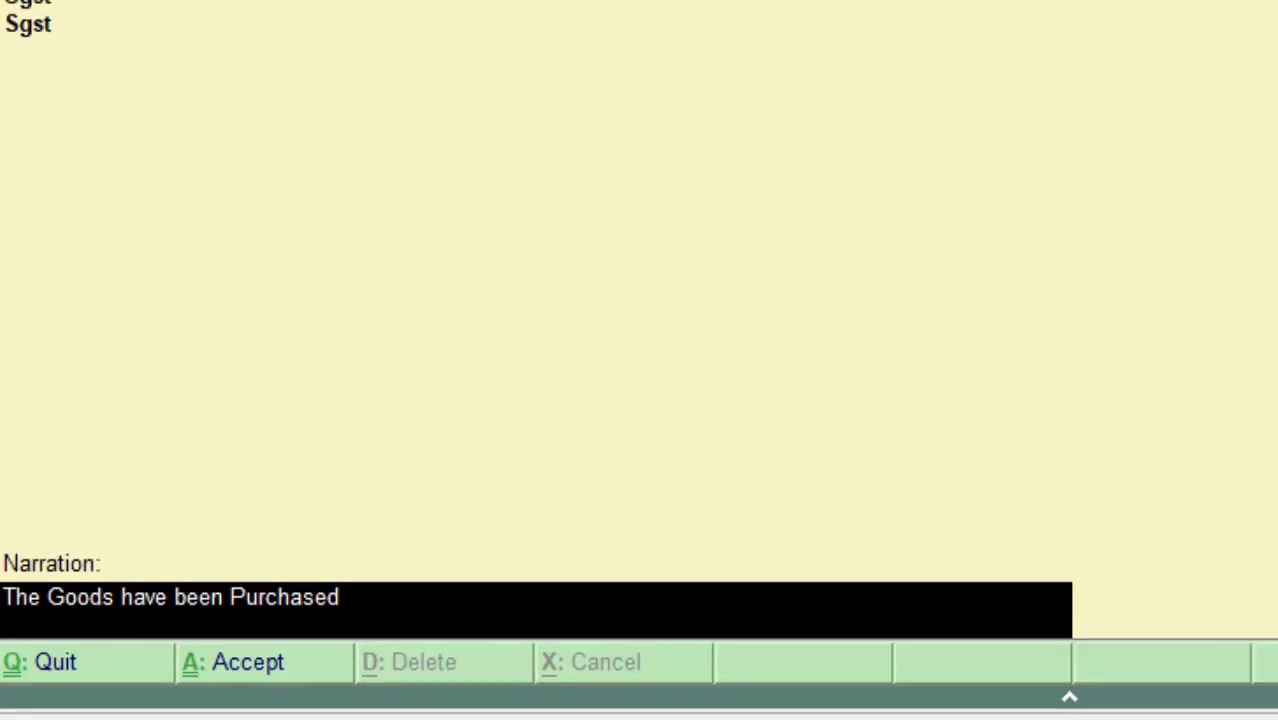
Save the purchase voucher and start a sales voucher with reference 575858 for the customer.
{"action": "key", "text": "Return"}
{"action": "key", "text": "Return"}
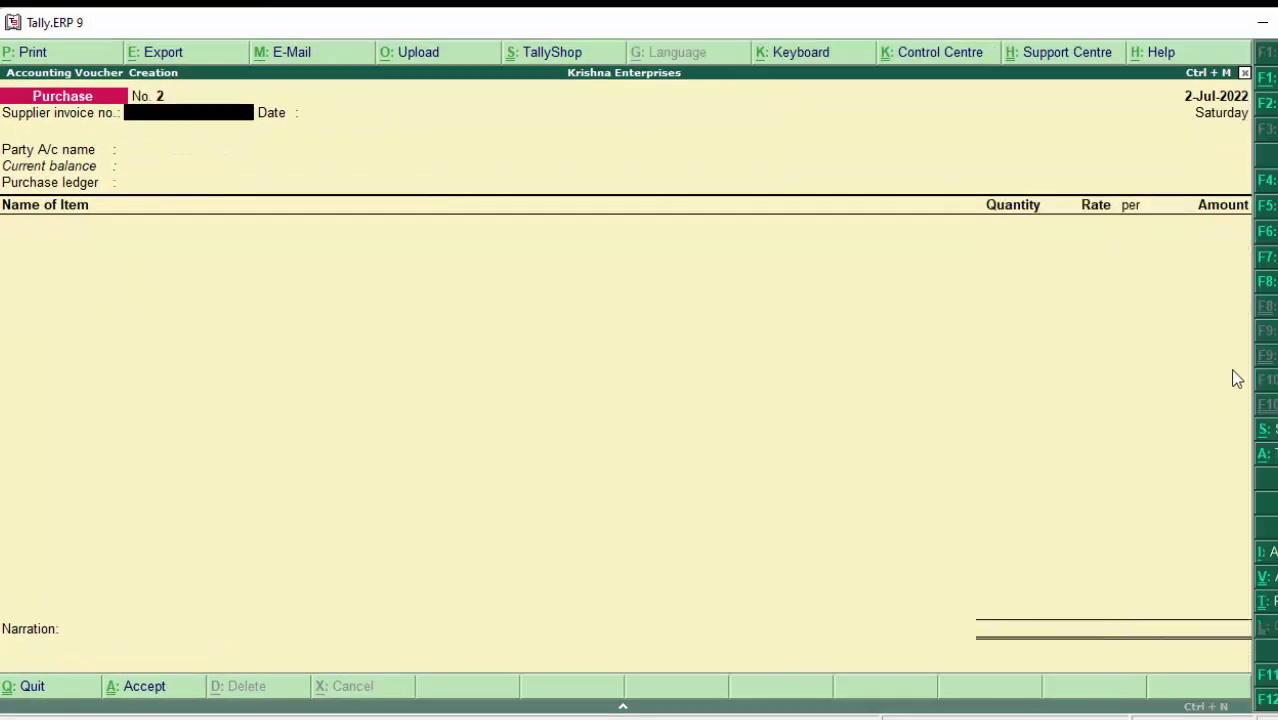
{"action": "key", "text": "F8"}
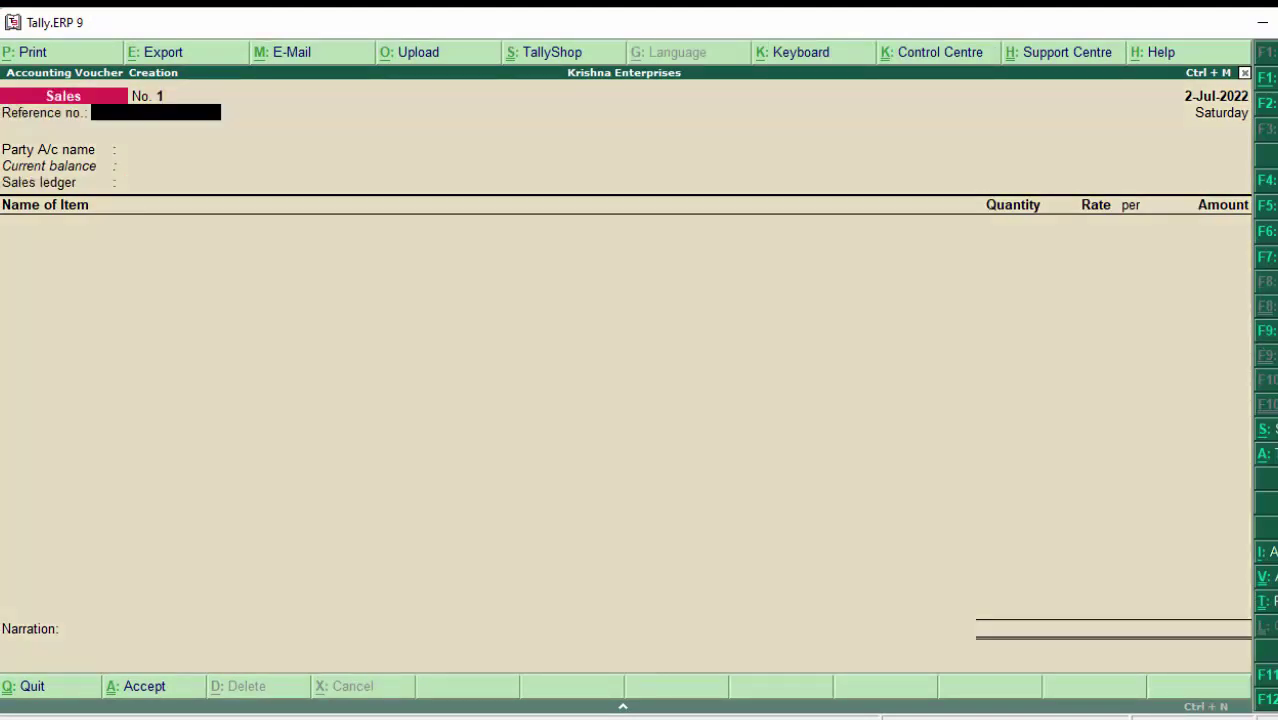
{"action": "type", "text": "575858"}
{"action": "key", "text": "Return"}
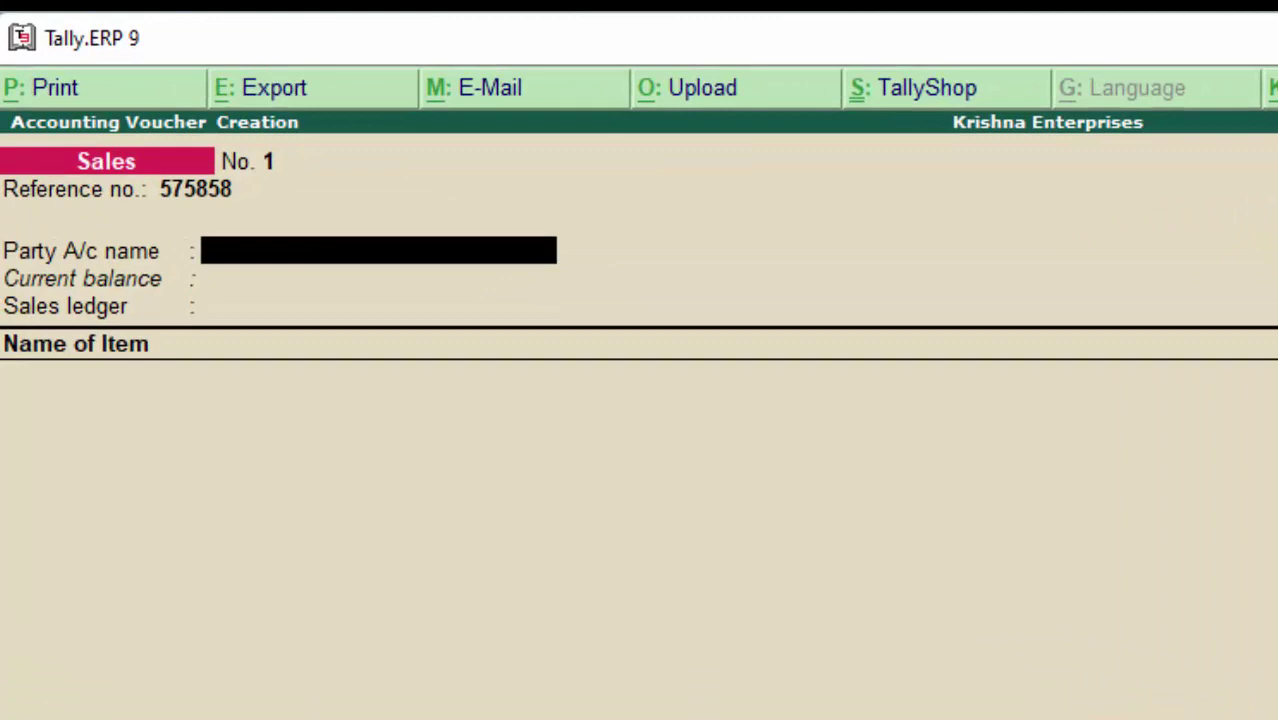
{"action": "key", "text": "Return"}
{"action": "key", "text": "Return"}
{"action": "key", "text": "Return"}
{"action": "key", "text": "Return"}
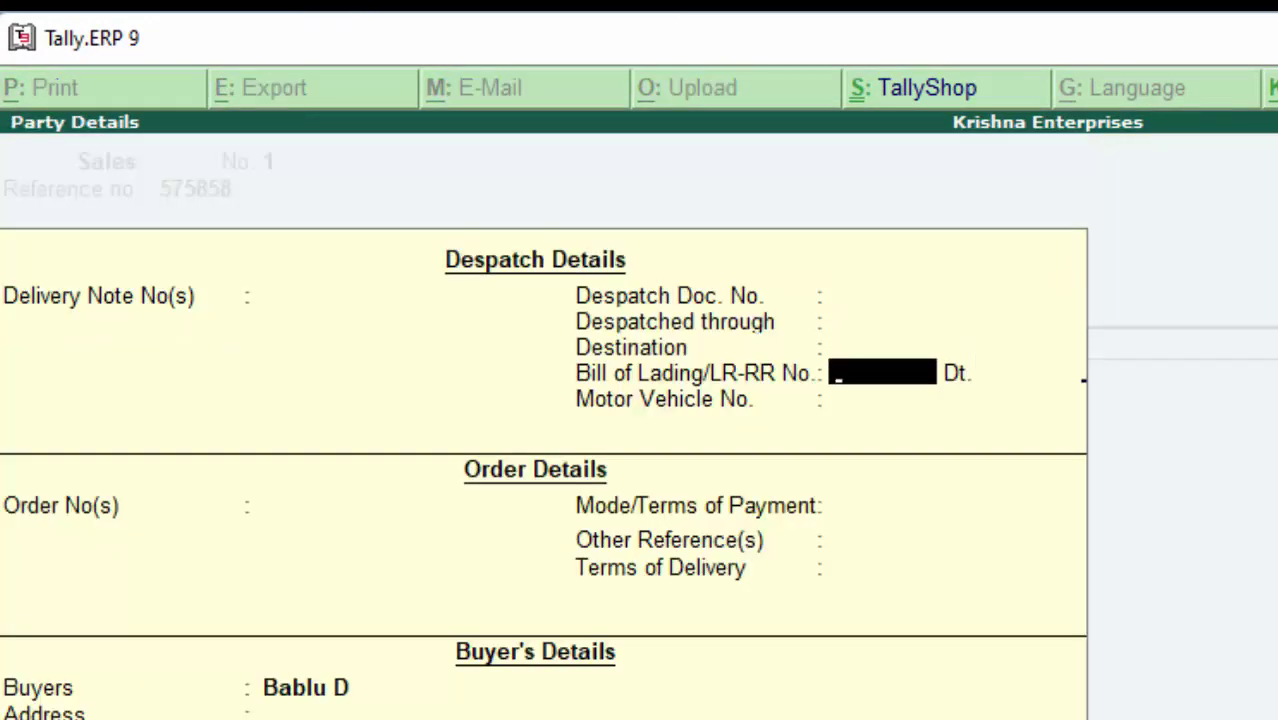
{"action": "key", "text": "Return"}
{"action": "key", "text": "Return"}
{"action": "key", "text": "Return"}
{"action": "key", "text": "Return"}
{"action": "key", "text": "Return"}
{"action": "key", "text": "Return"}
{"action": "key", "text": "Return"}
{"action": "key", "text": "Return"}
{"action": "key", "text": "Return"}
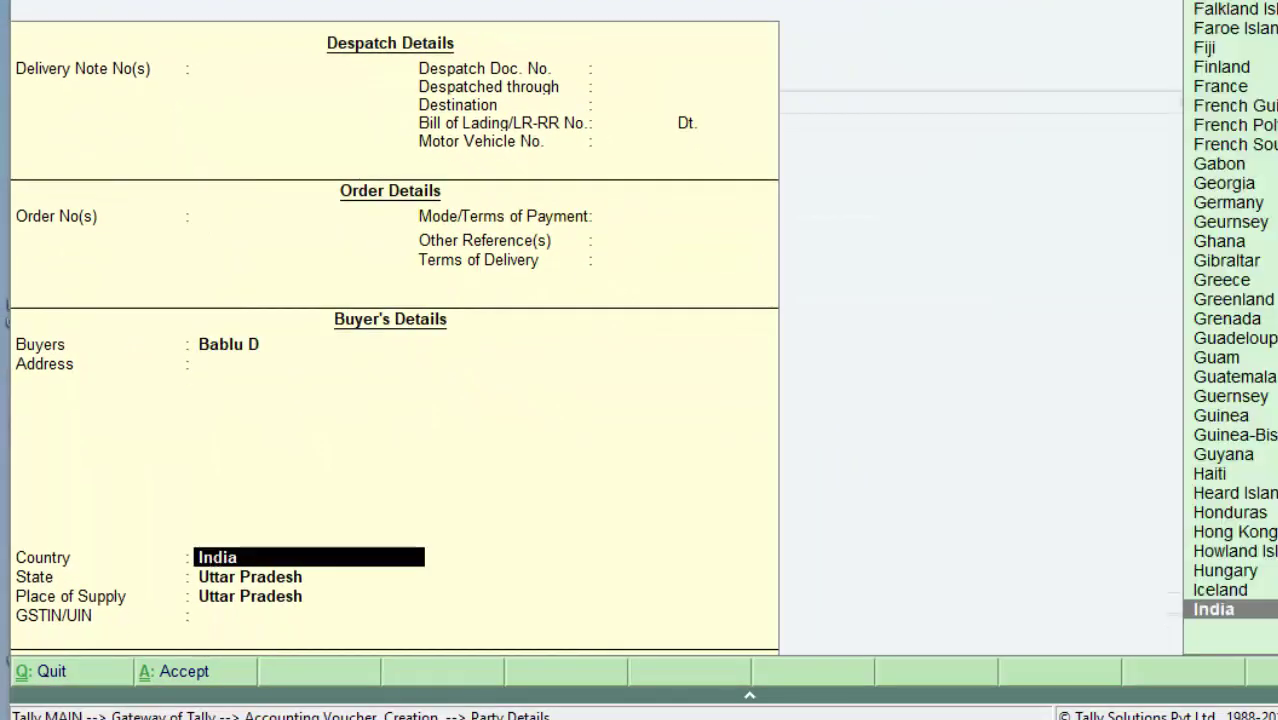
{"action": "key", "text": "Return"}
{"action": "key", "text": "Return"}
{"action": "key", "text": "Return"}
{"action": "key", "text": "Return"}
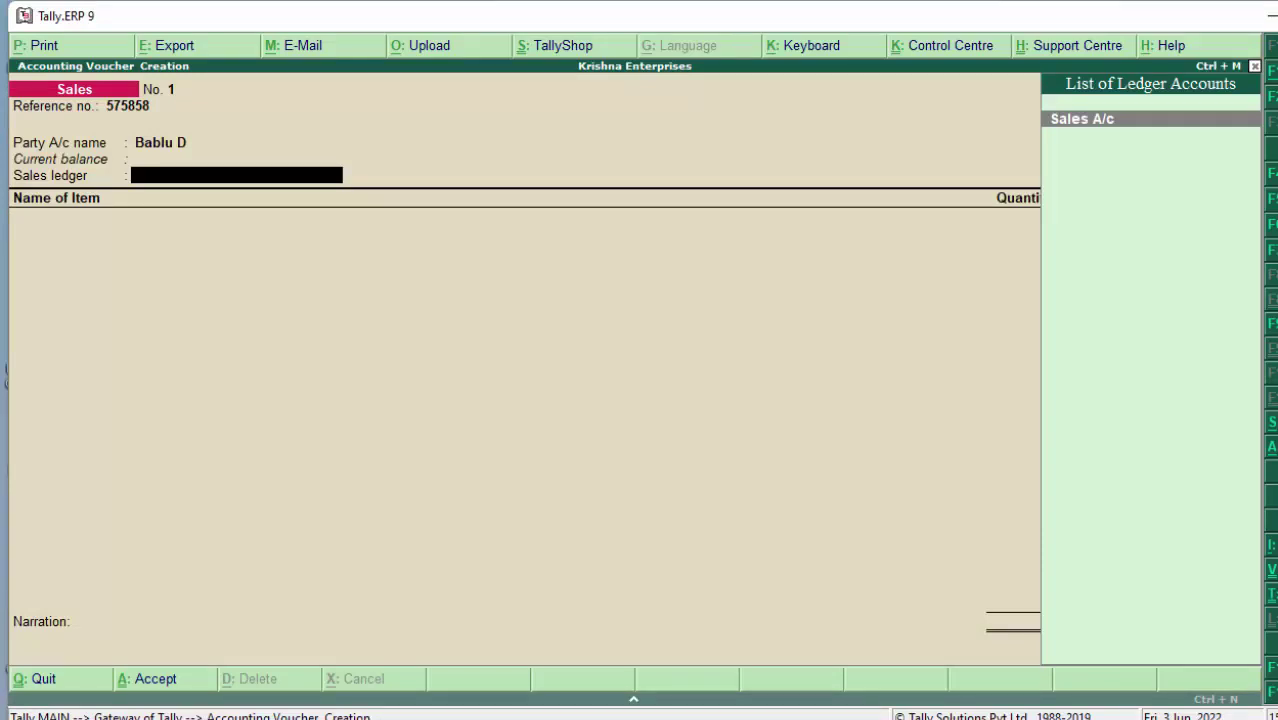
{"action": "key", "text": "Return"}
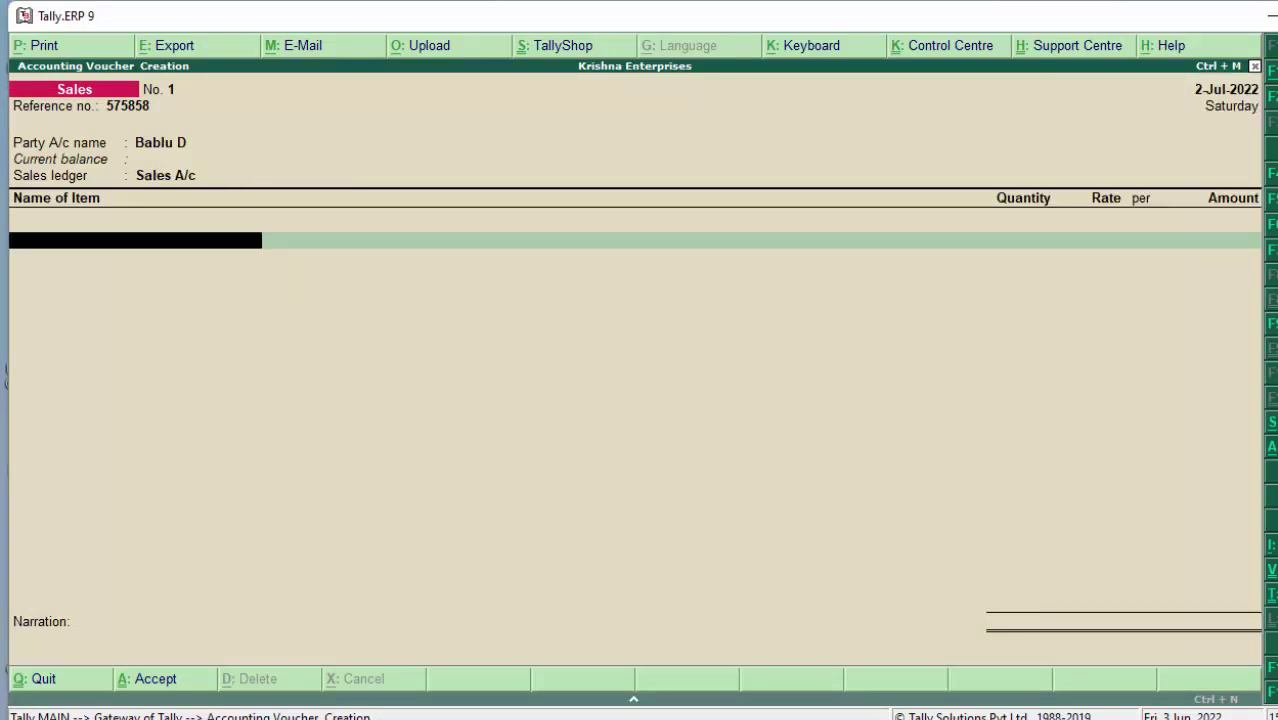
Add a sales line of 30 nos Laptop at 70,000 each, totalling 21,00,000.00.
{"action": "type", "text": "L"}
{"action": "key", "text": "Return"}
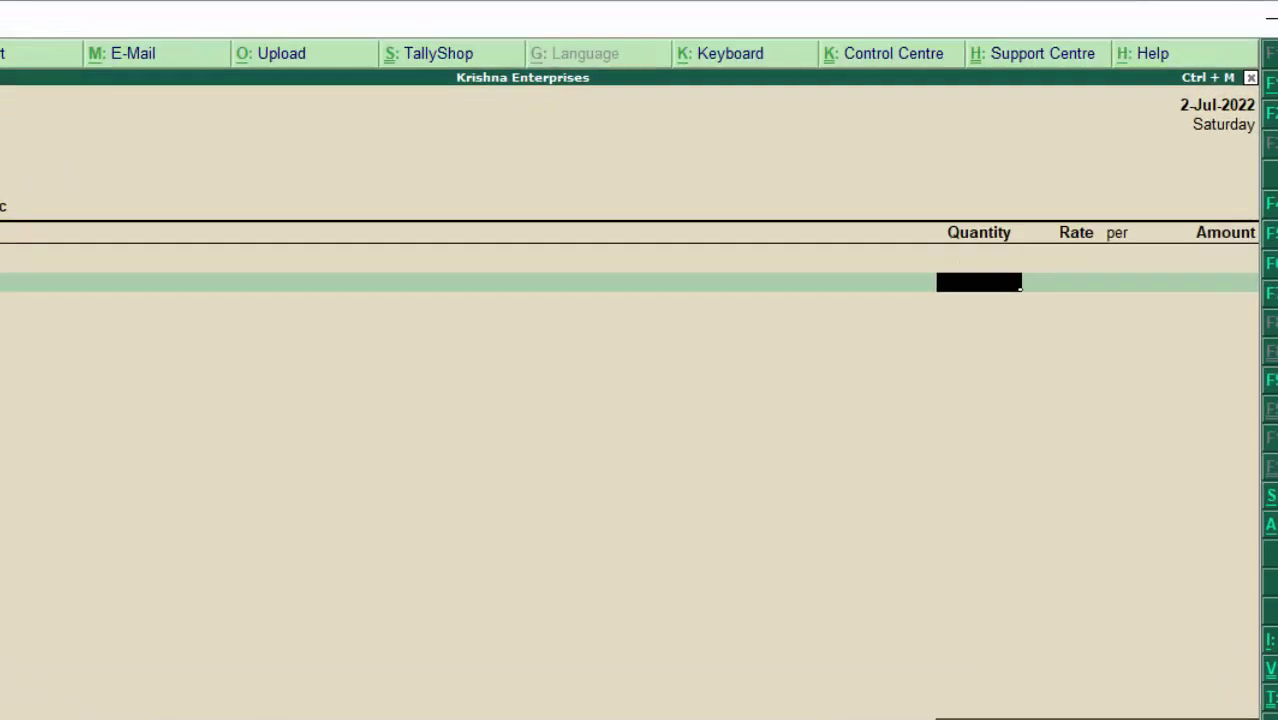
{"action": "type", "text": "30"}
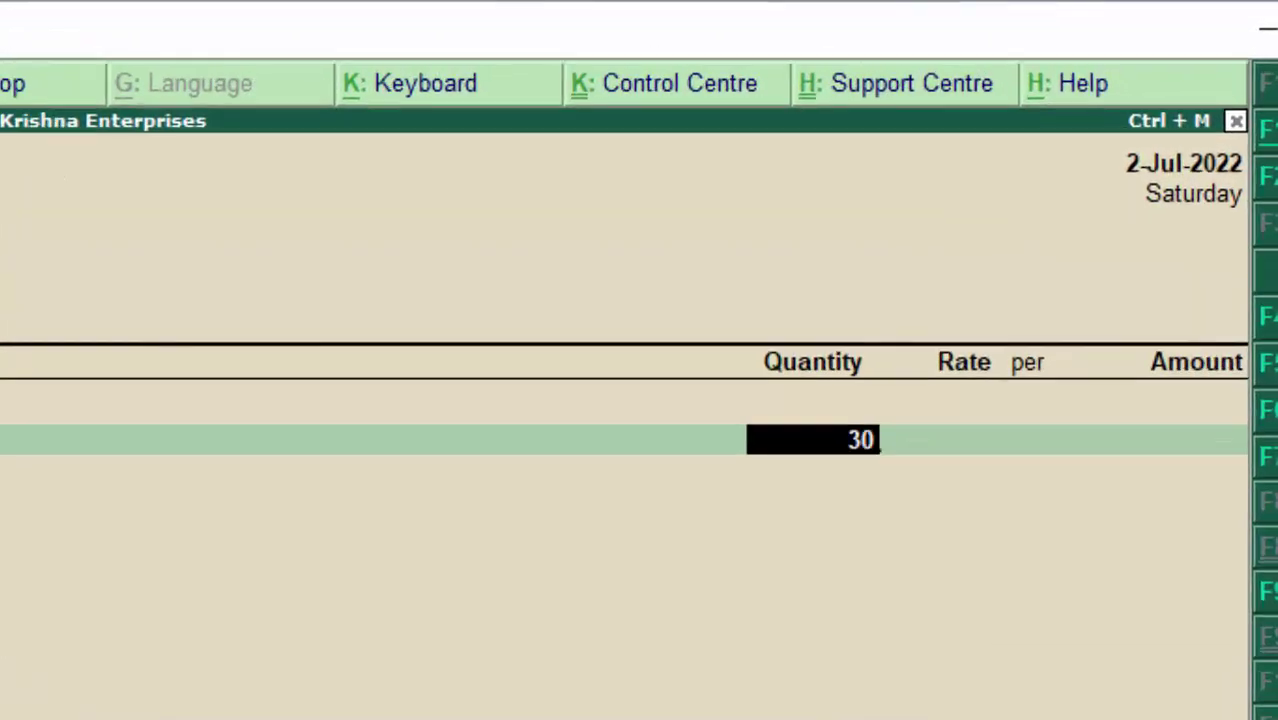
{"action": "key", "text": "Return"}
{"action": "type", "text": "7"}
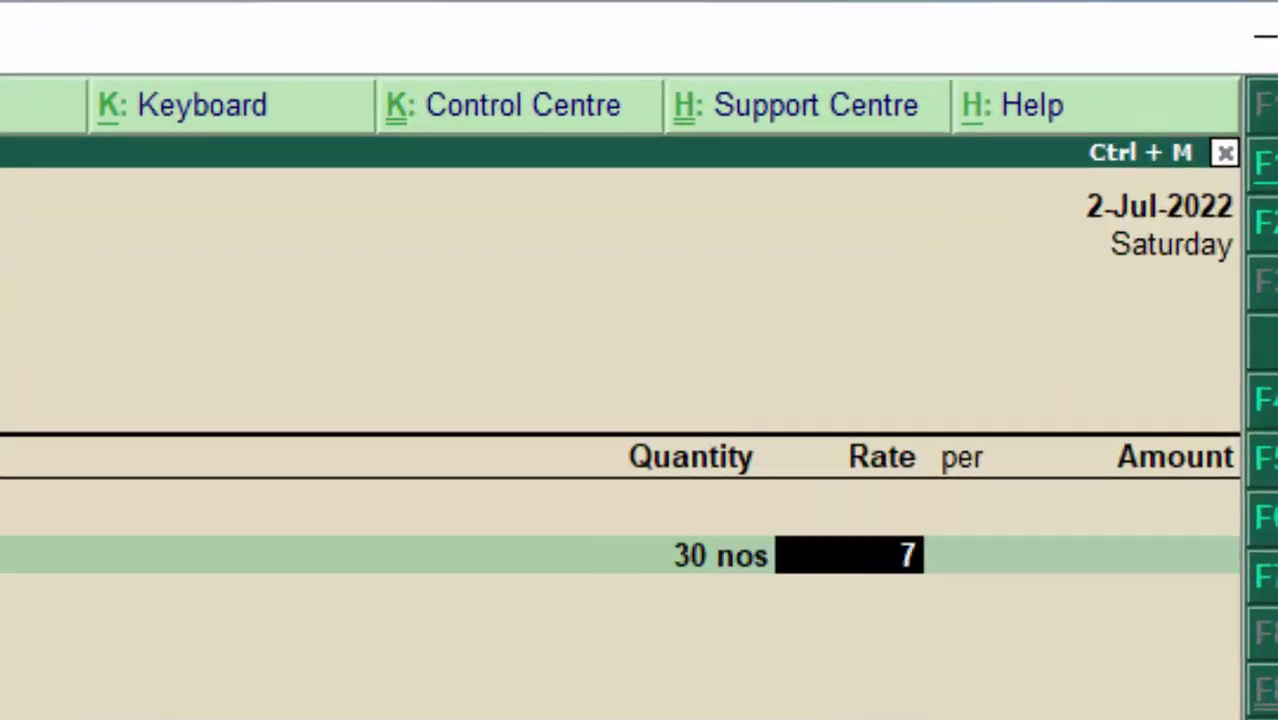
{"action": "type", "text": "0,000"}
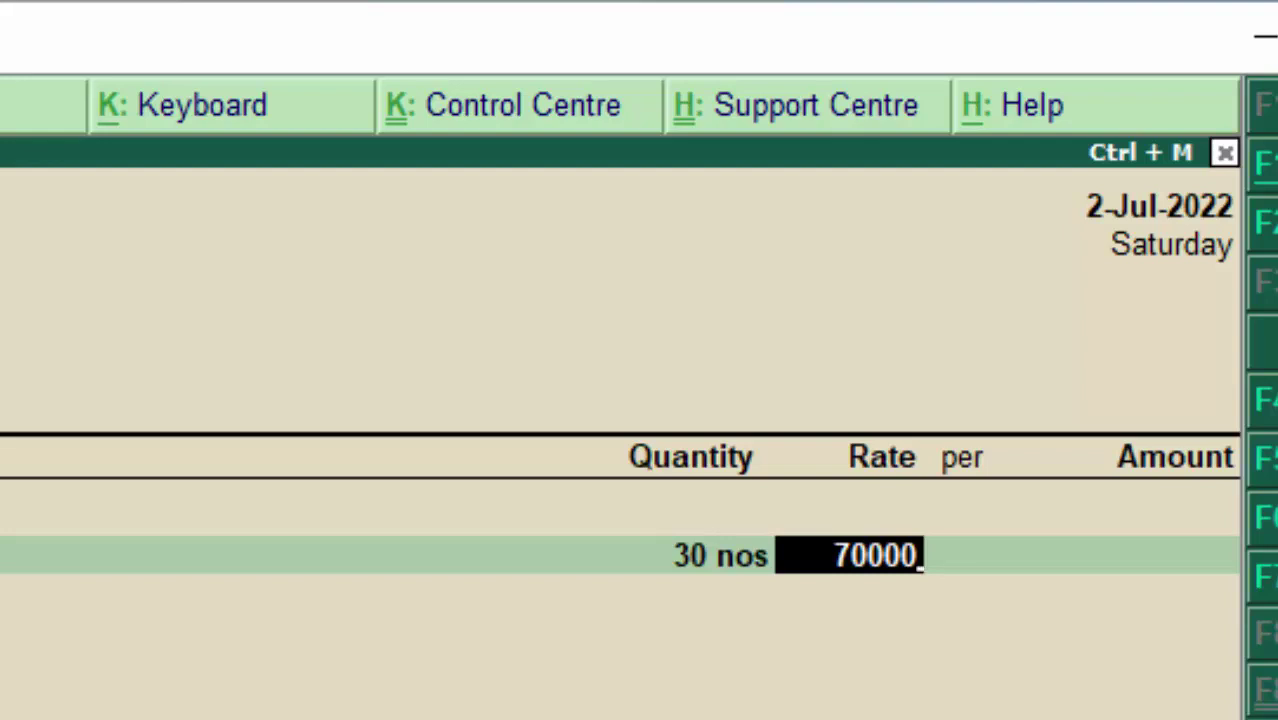
{"action": "key", "text": "Return"}
{"action": "key", "text": "Return"}
{"action": "key", "text": "Return"}
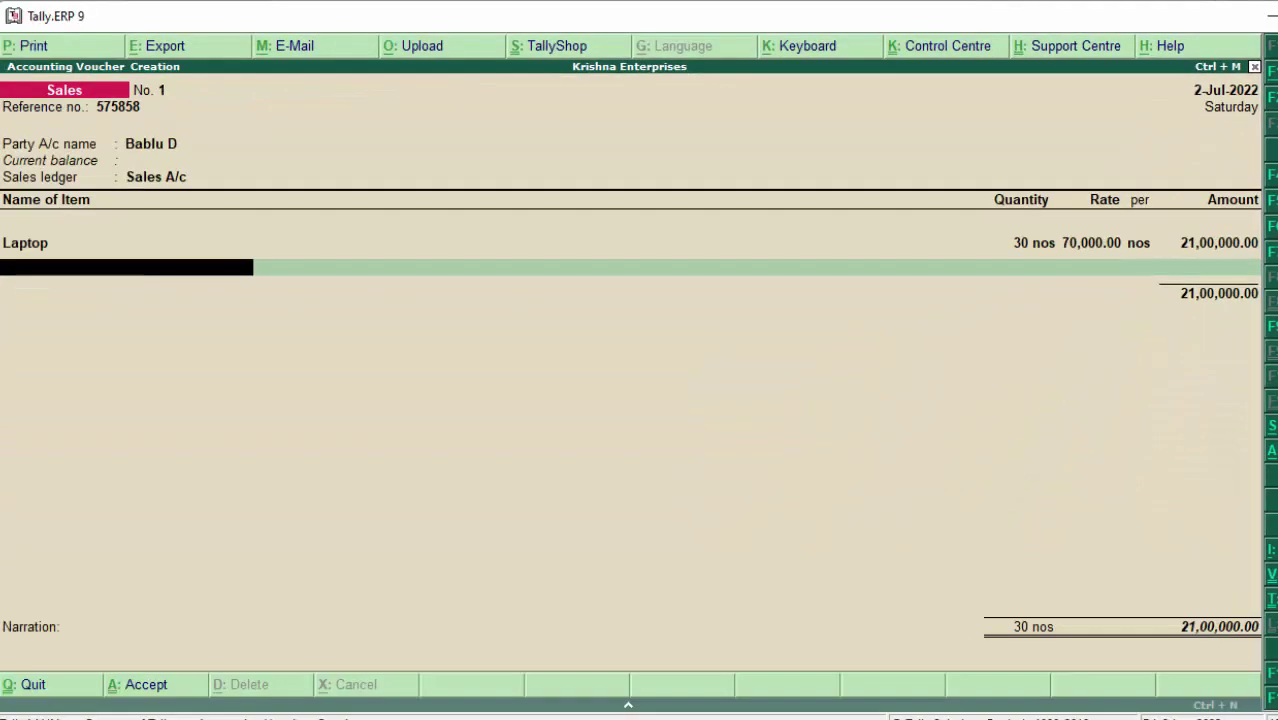
{"action": "key", "text": "Return"}
Add the Cgst tax ledger line and begin the Sgst row.
{"action": "type", "text": "C"}
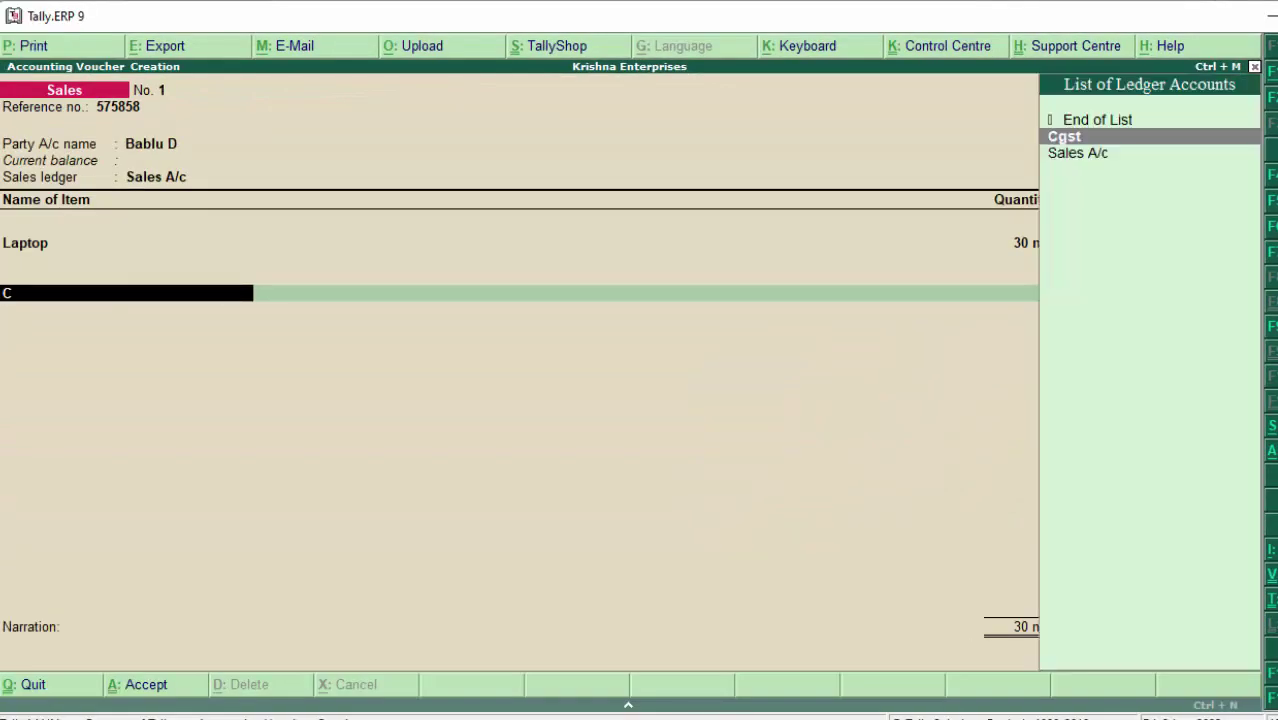
{"action": "key", "text": "Return"}
{"action": "key", "text": "Return"}
{"action": "type", "text": "S"}
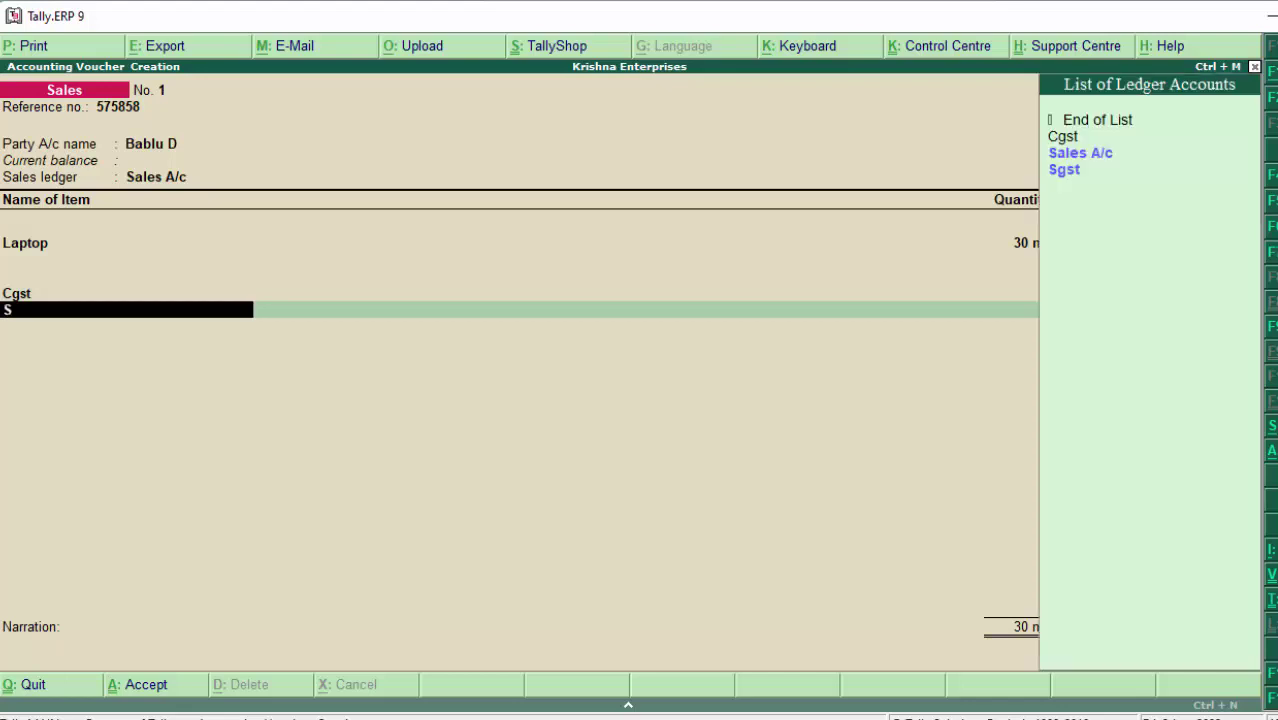
{"action": "type", "text": "g"}
{"action": "key", "text": "Return"}
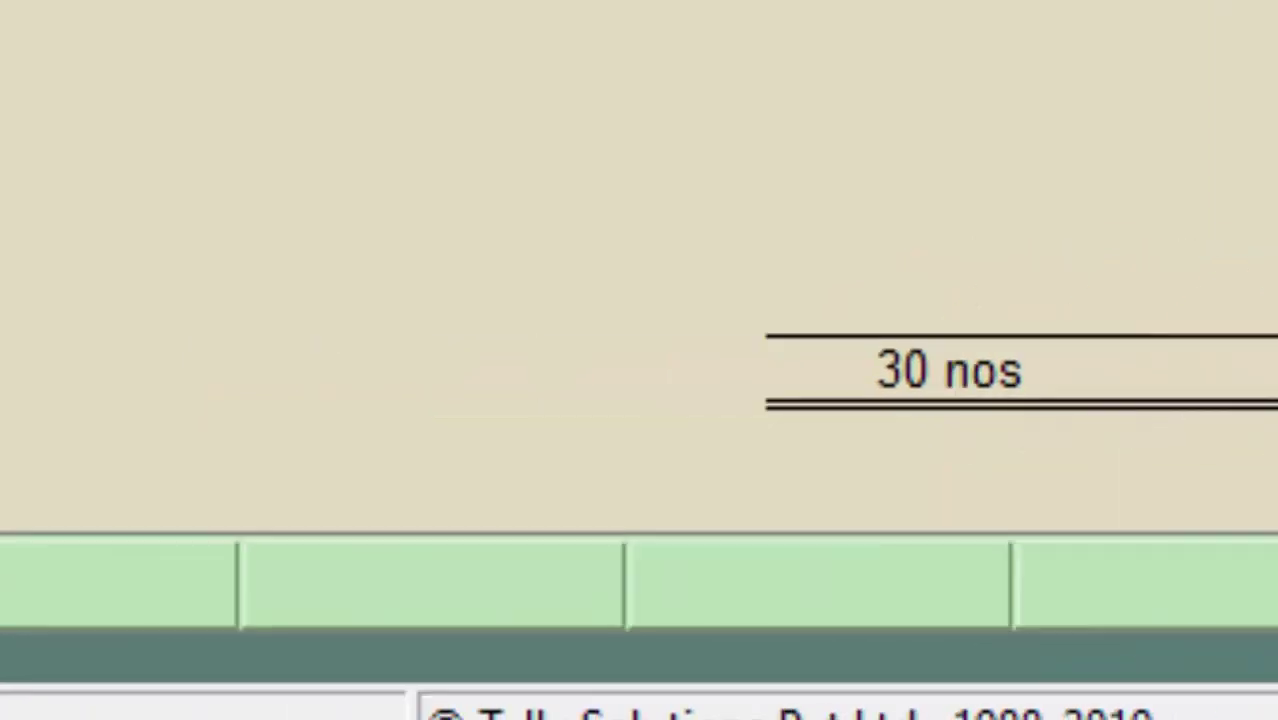
Enter the narration 'The Goods have Been Sold' and save the sales voucher.
{"action": "type", "text": "The Goods h"}
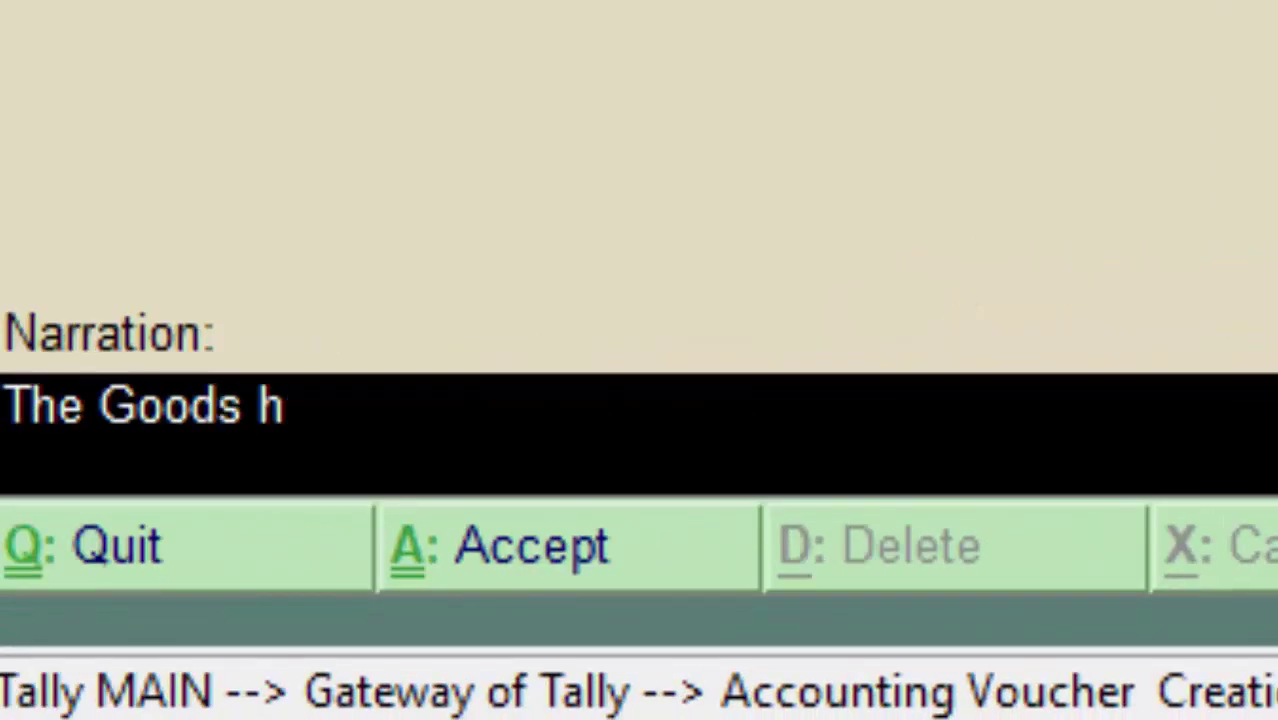
{"action": "type", "text": "ave Been"}
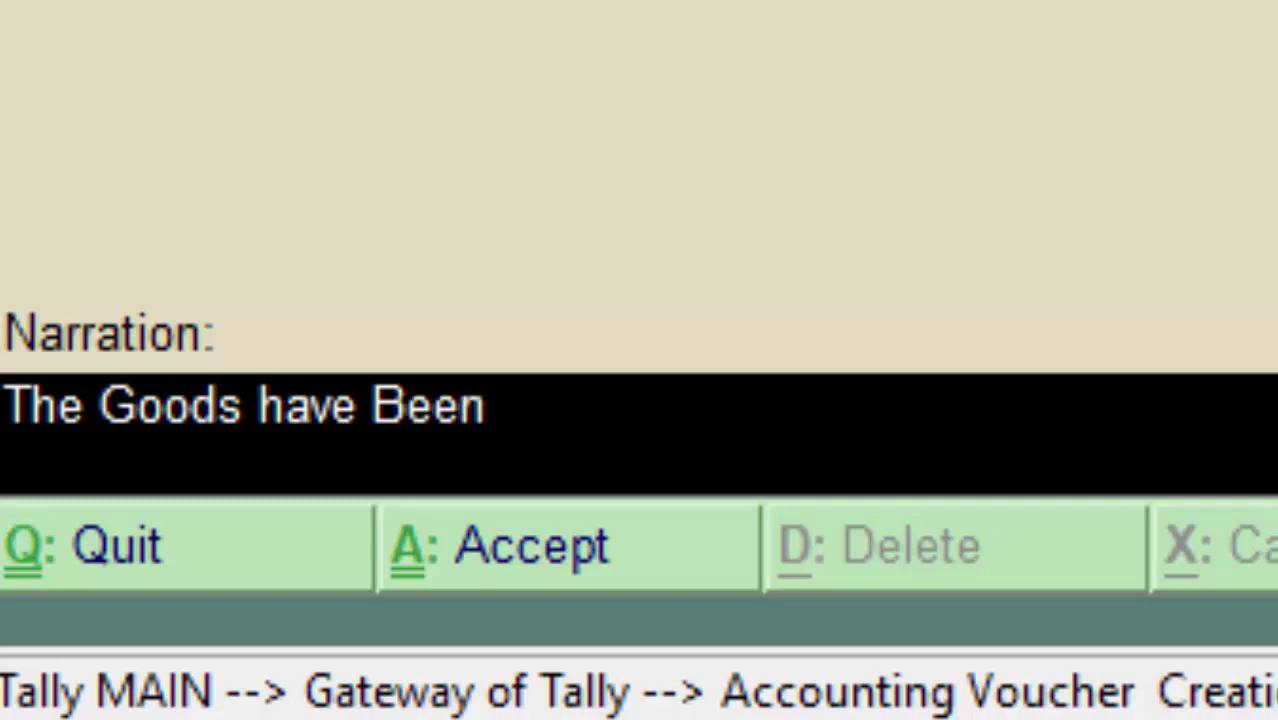
{"action": "type", "text": " Sold"}
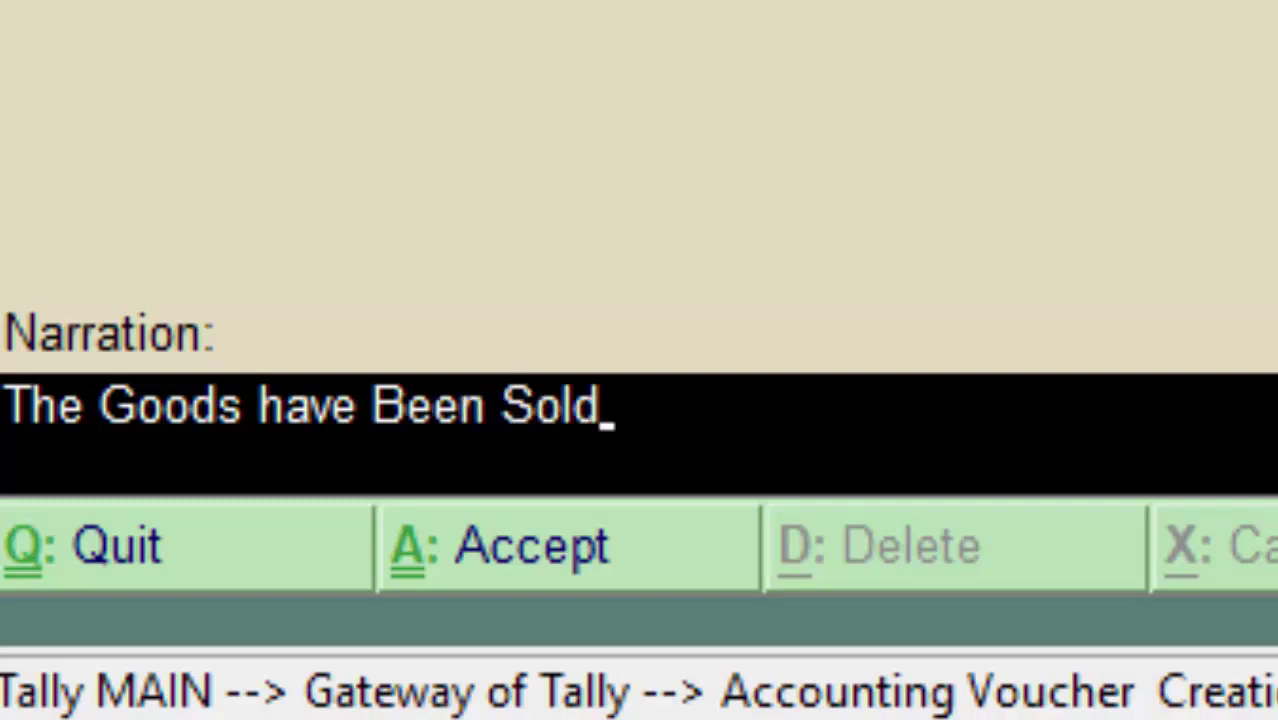
{"action": "key", "text": "Return"}
{"action": "key", "text": "Return"}
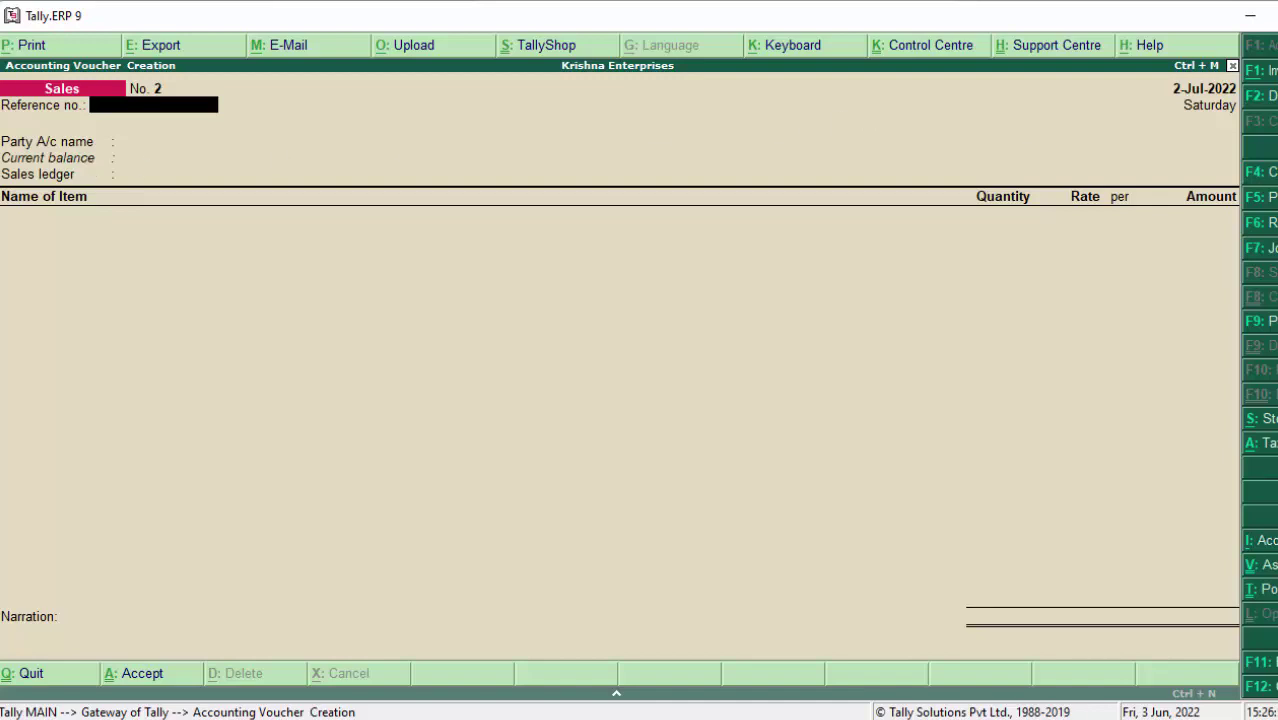
Start a receipt voucher crediting the customer's ledger and begin entering the amount received.
{"action": "key", "text": "F6"}
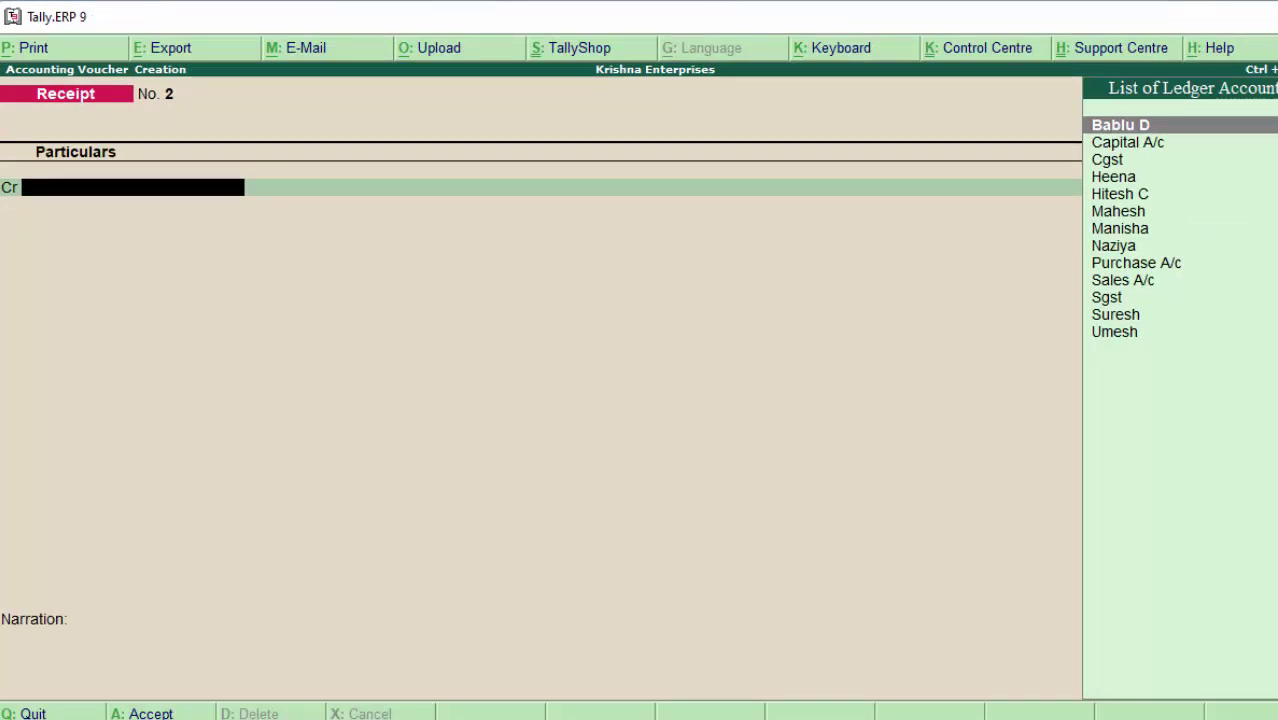
{"action": "key", "text": "Return"}
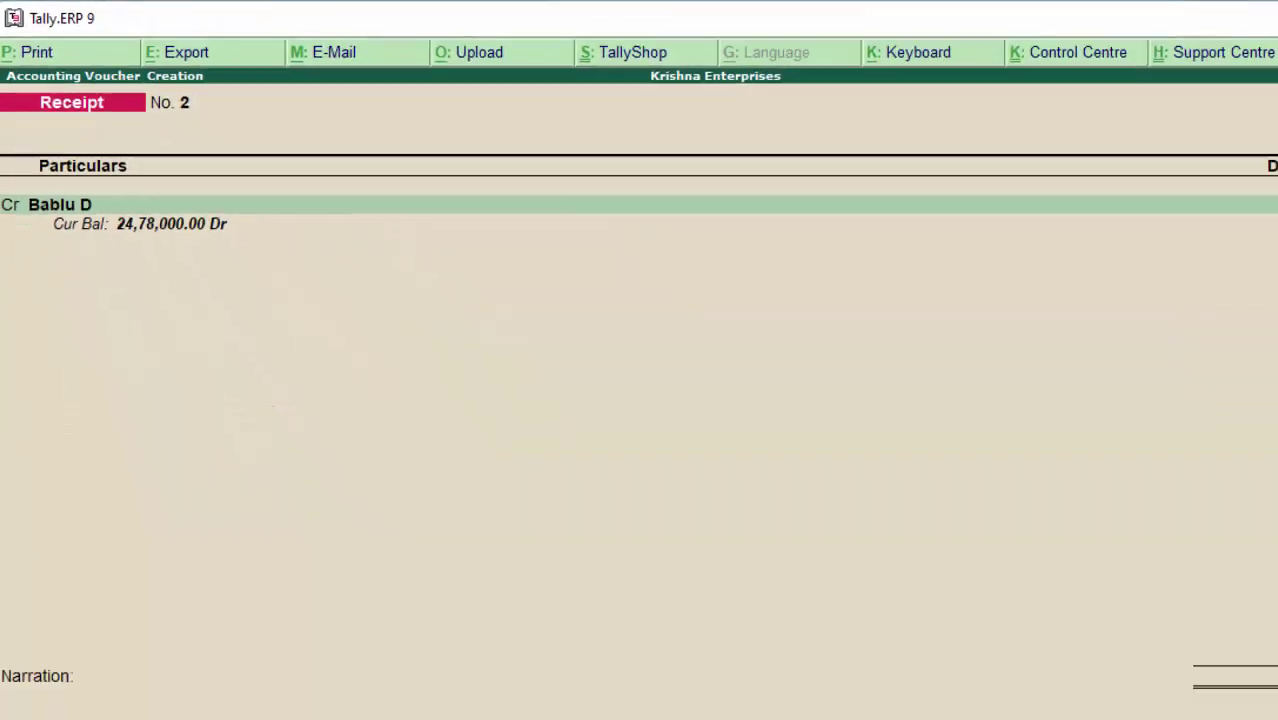
{"action": "type", "text": "248"}
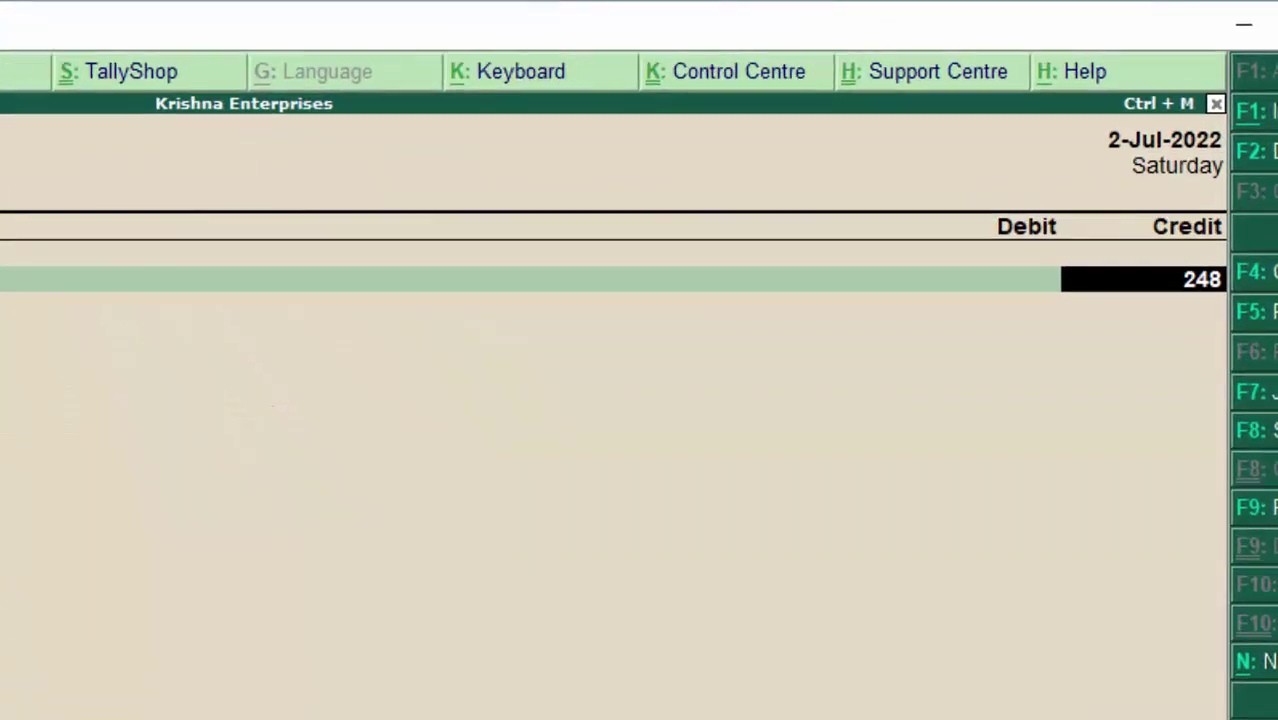
{"action": "key", "text": "BackSpace"}
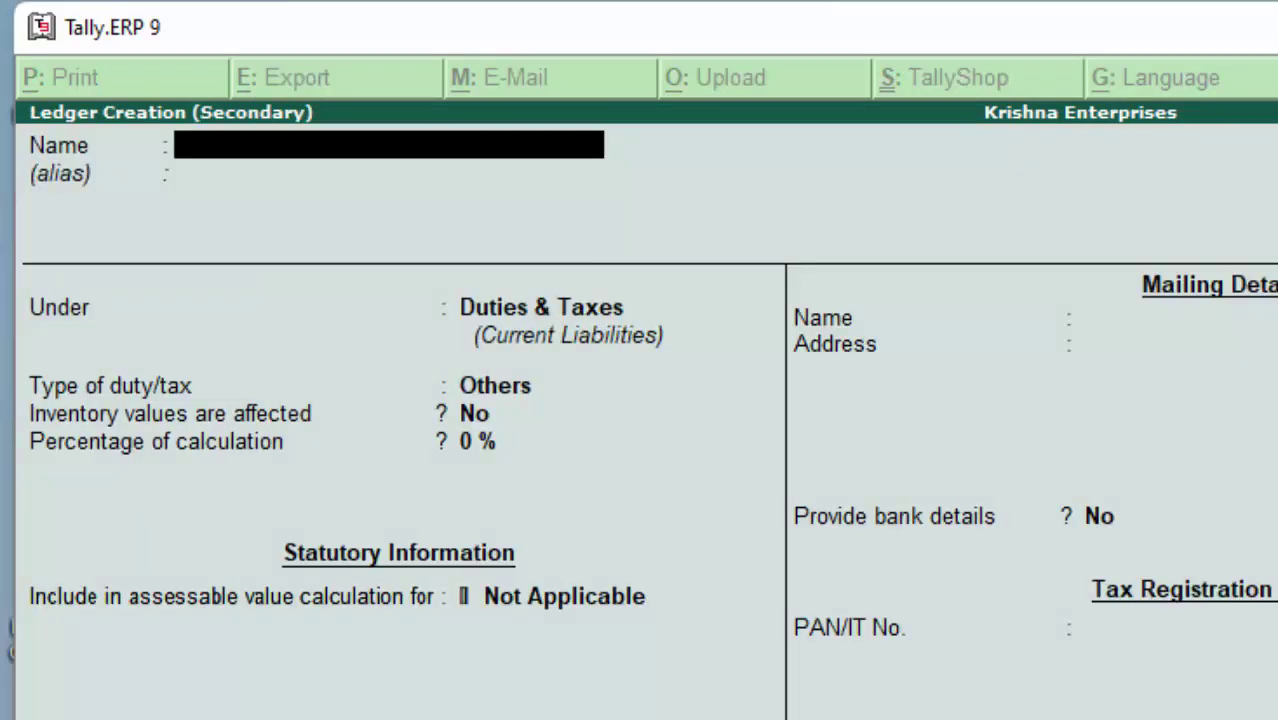
Name the new ledger 'State Bank of India' and place it under Bank Accounts.
{"action": "type", "text": "tat"}
{"action": "type", "text": "e Ban"}
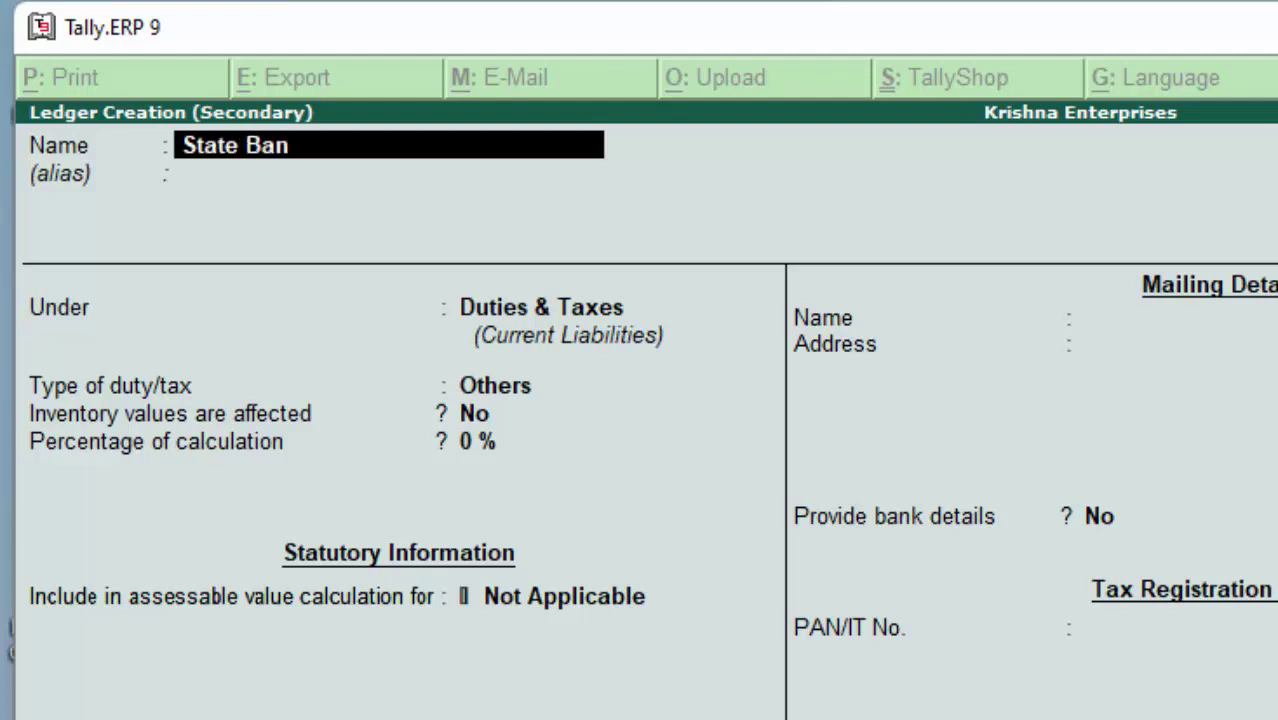
{"action": "type", "text": "k of I"}
{"action": "type", "text": "ndia"}
{"action": "key", "text": "Return"}
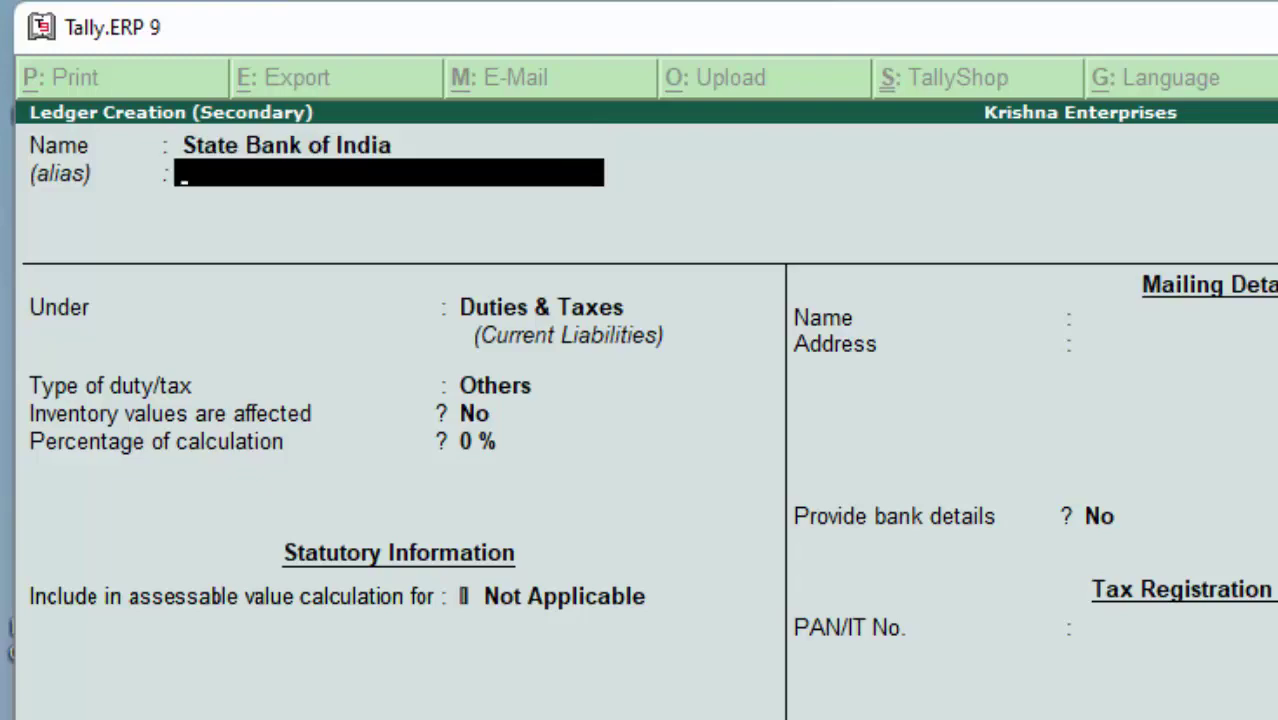
{"action": "key", "text": "Return"}
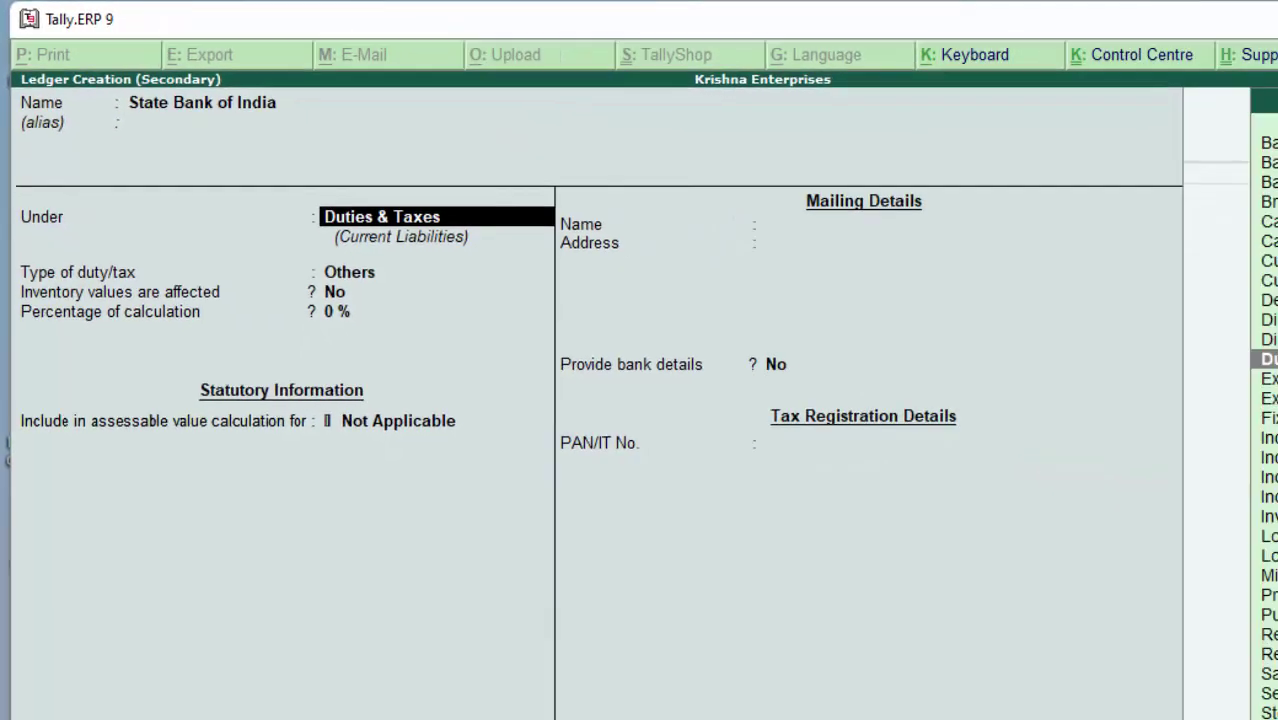
{"action": "type", "text": "B"}
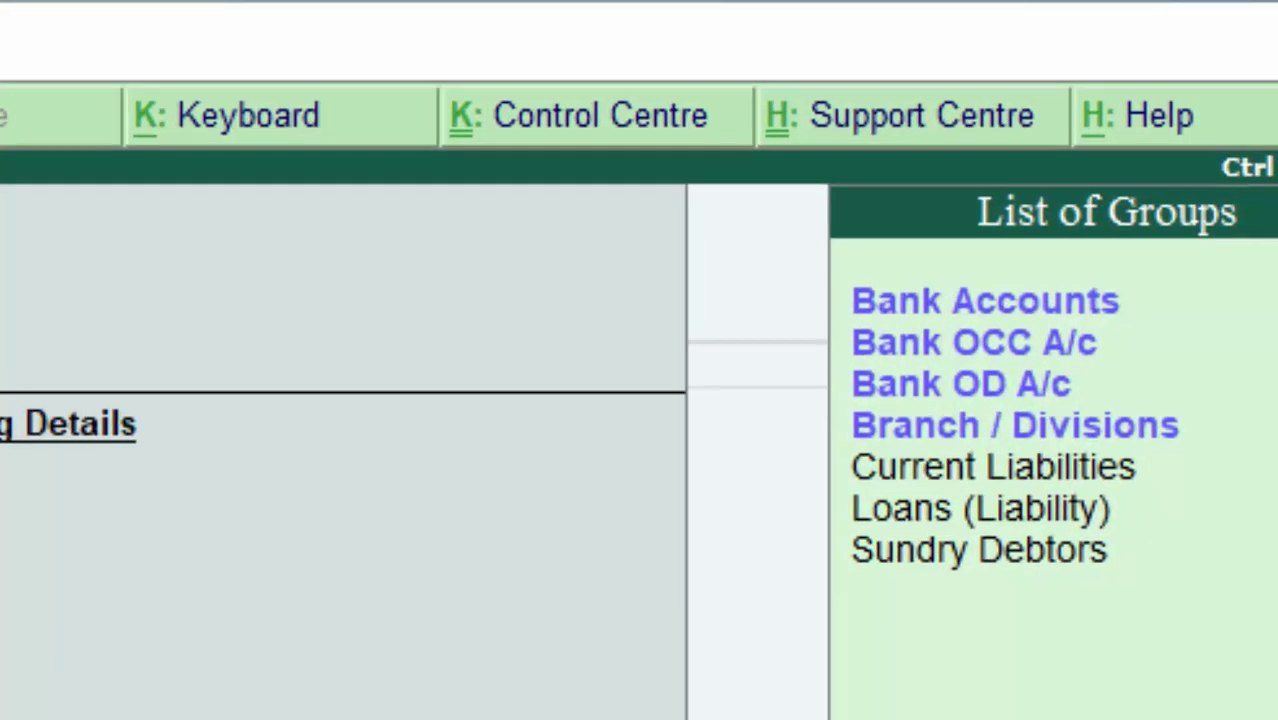
{"action": "key", "text": "Return"}
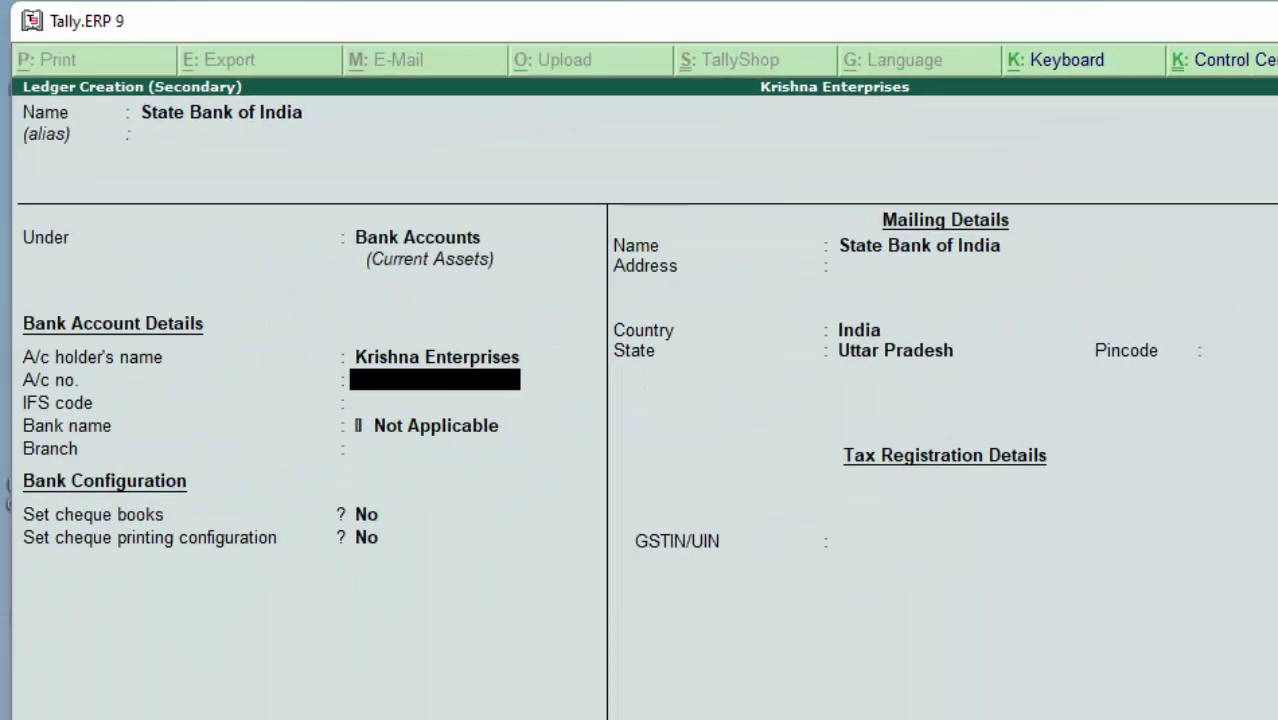
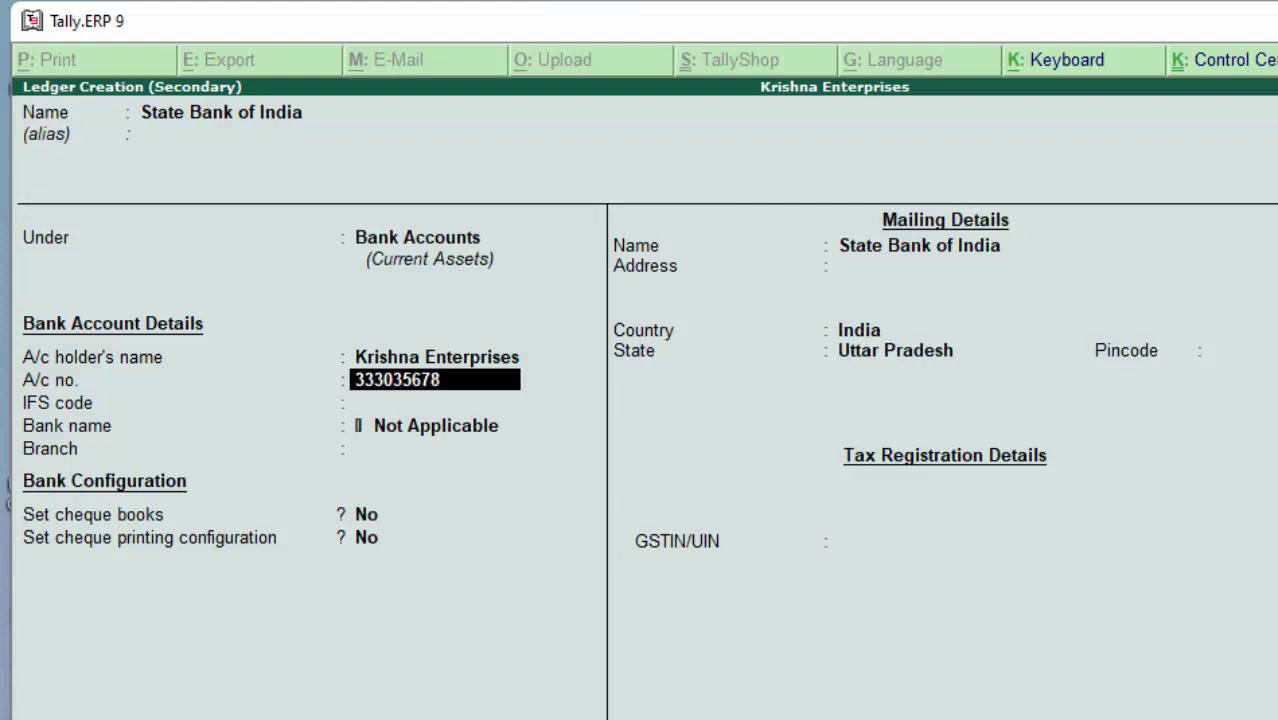
Enter the bank account number, skip remaining bank details, and enable cheque book setup.
{"action": "key", "text": "Return"}
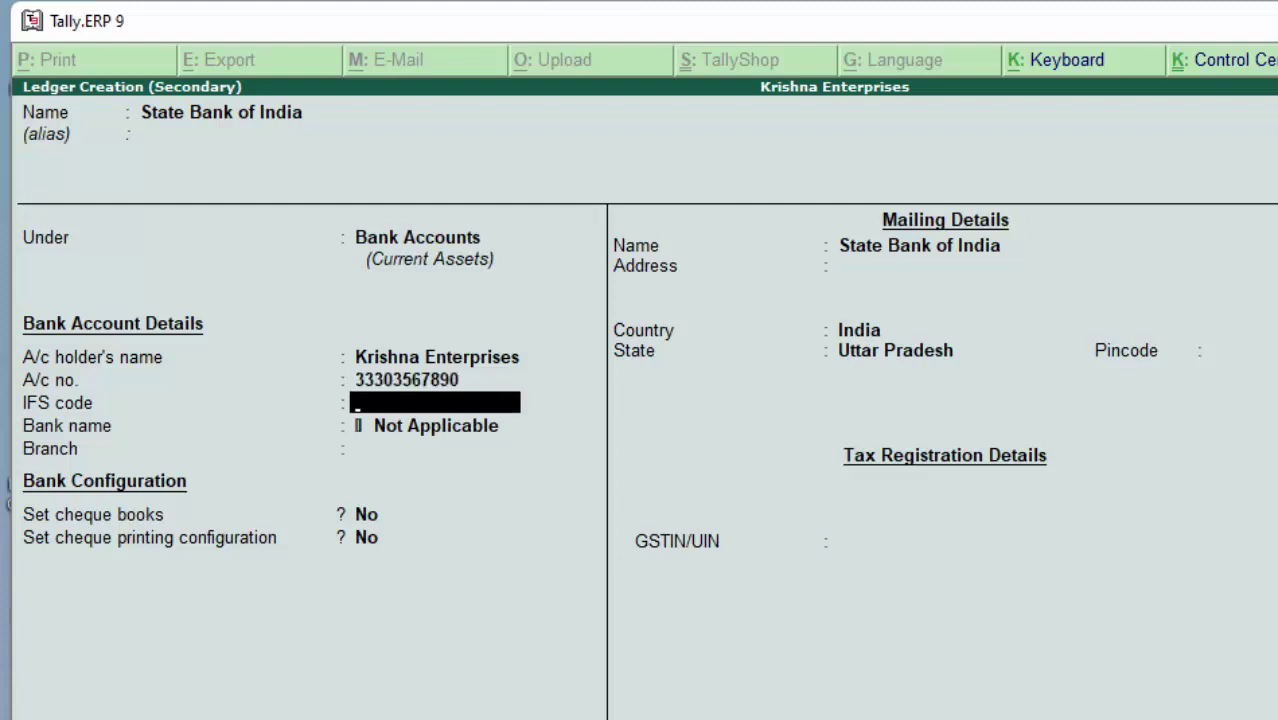
{"action": "key", "text": "Return"}
{"action": "key", "text": "Return"}
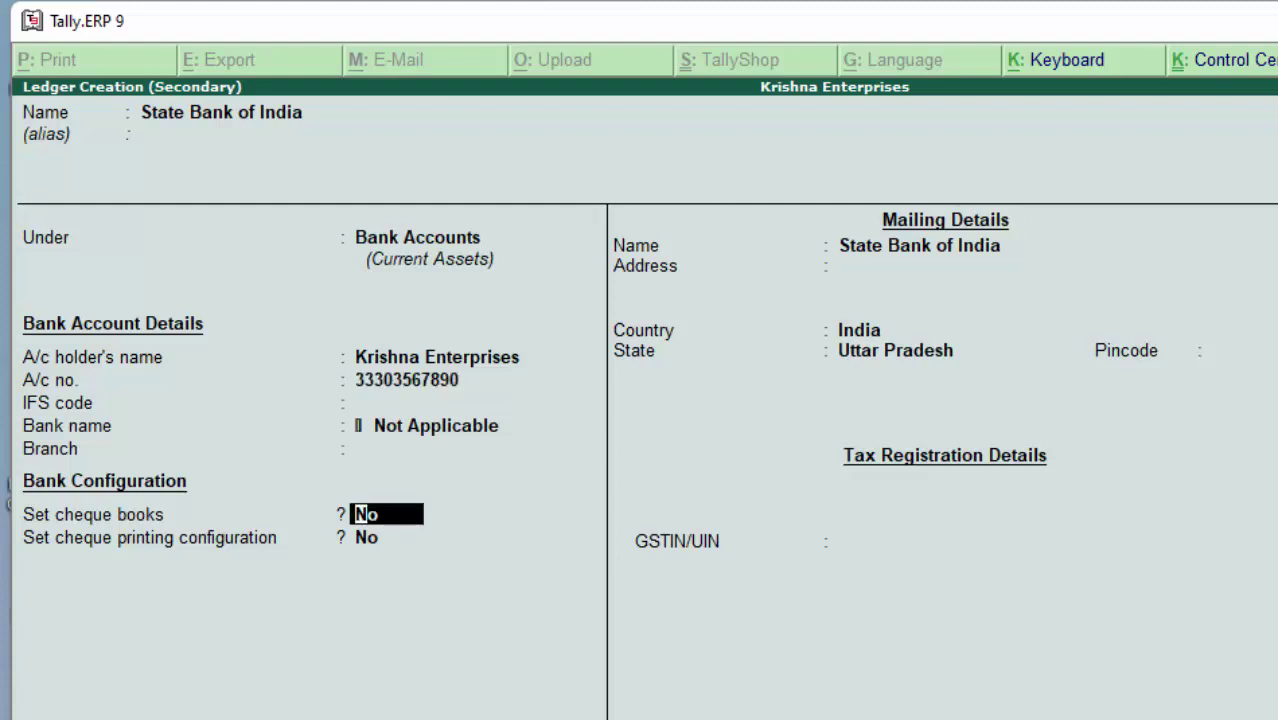
{"action": "type", "text": "y"}
{"action": "key", "text": "Return"}
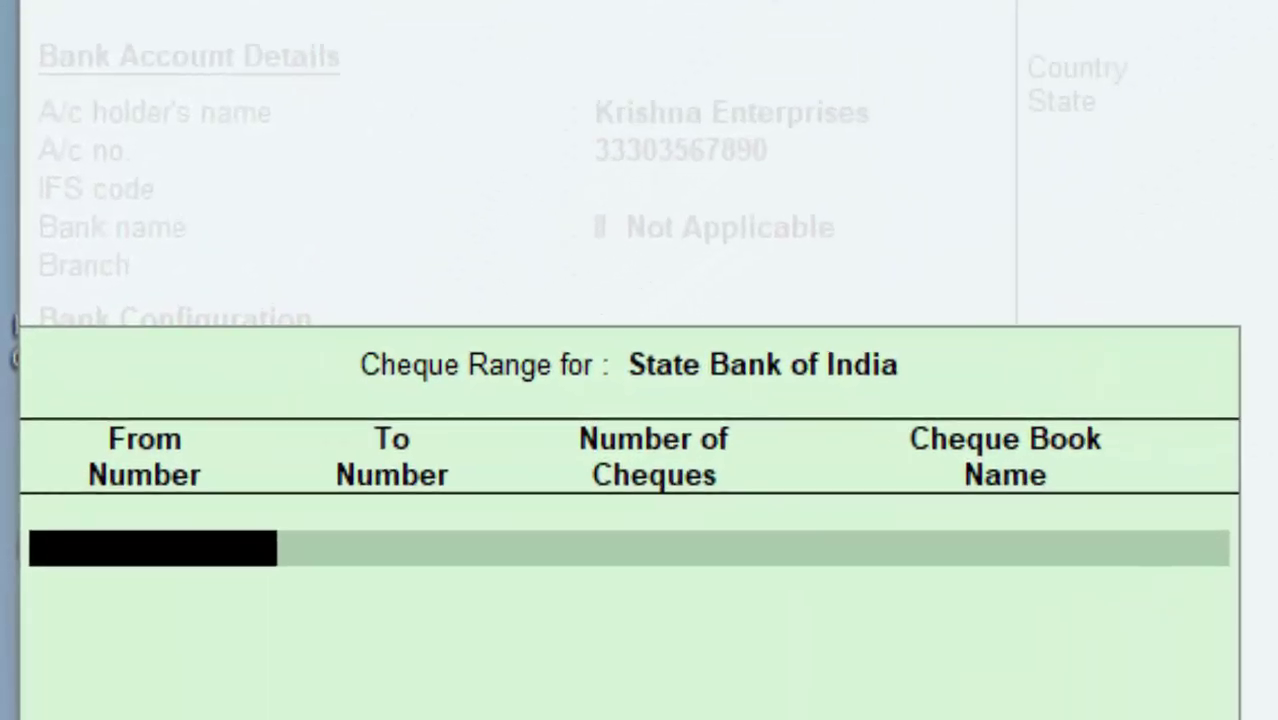
Set the cheque book range 555555 to 666666 with a cheque book name.
{"action": "type", "text": "55"}
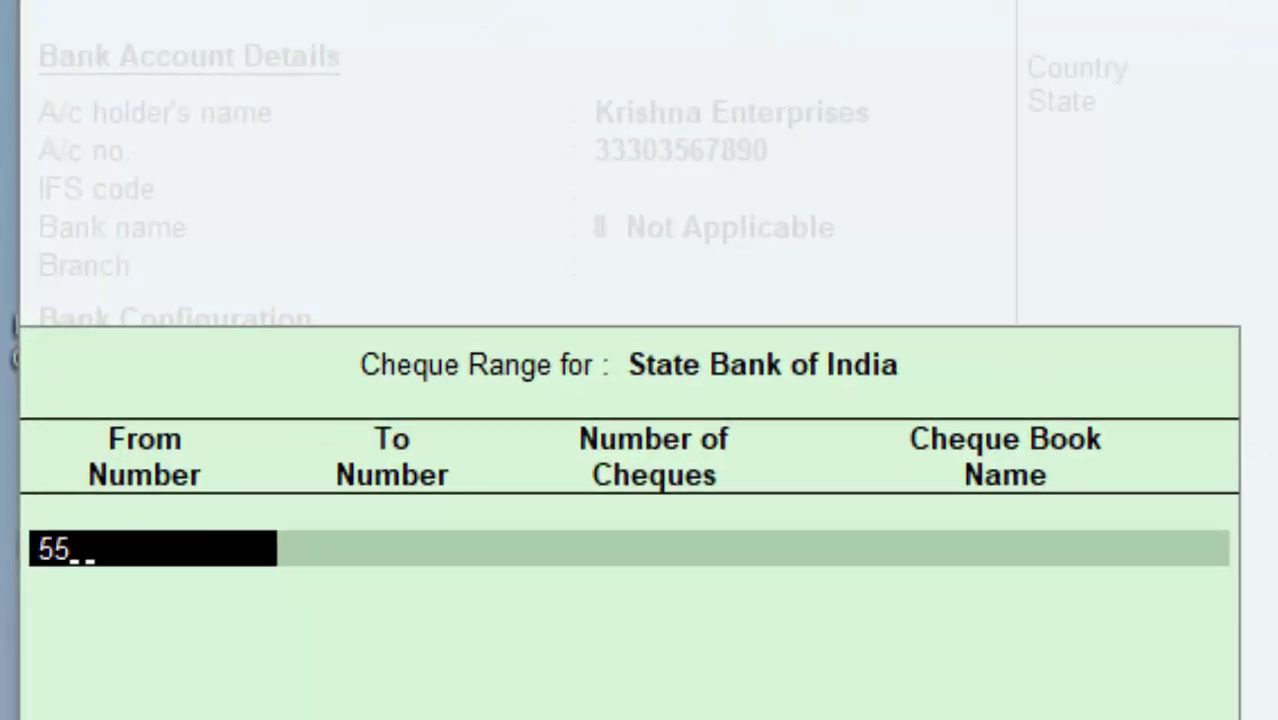
{"action": "type", "text": "5555"}
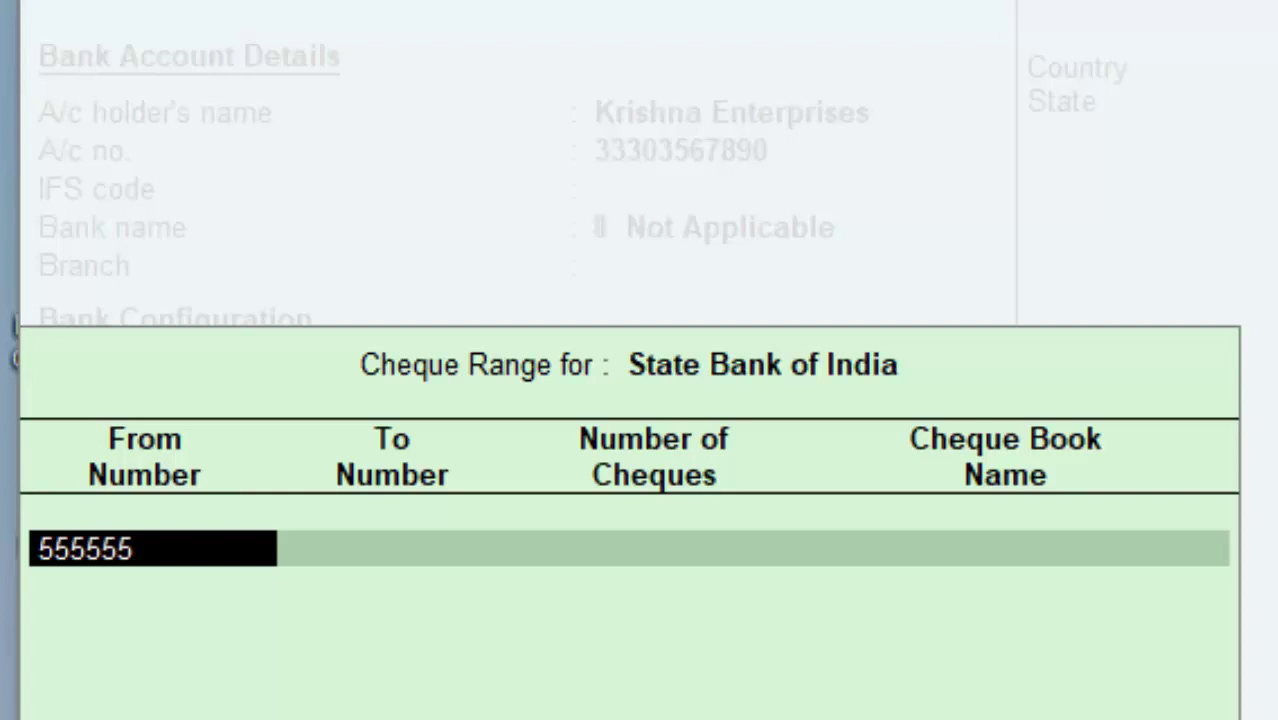
{"action": "key", "text": "Return"}
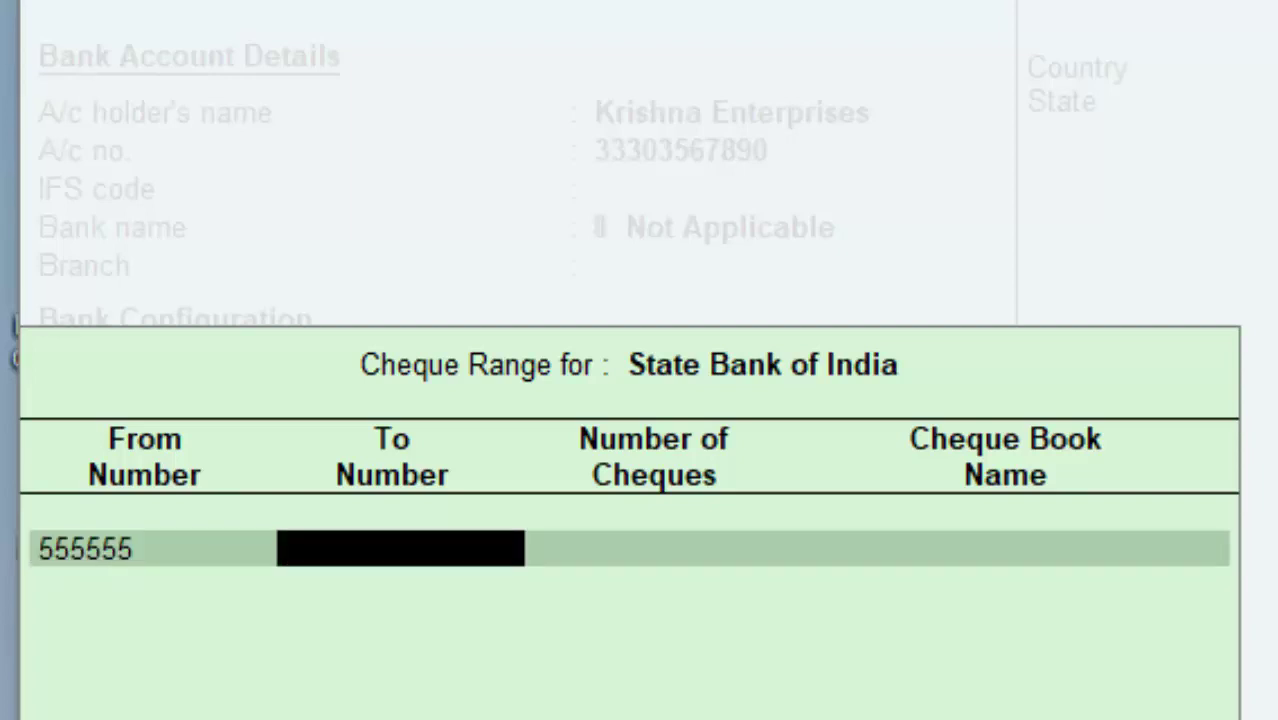
{"action": "type", "text": "66"}
{"action": "type", "text": "6666"}
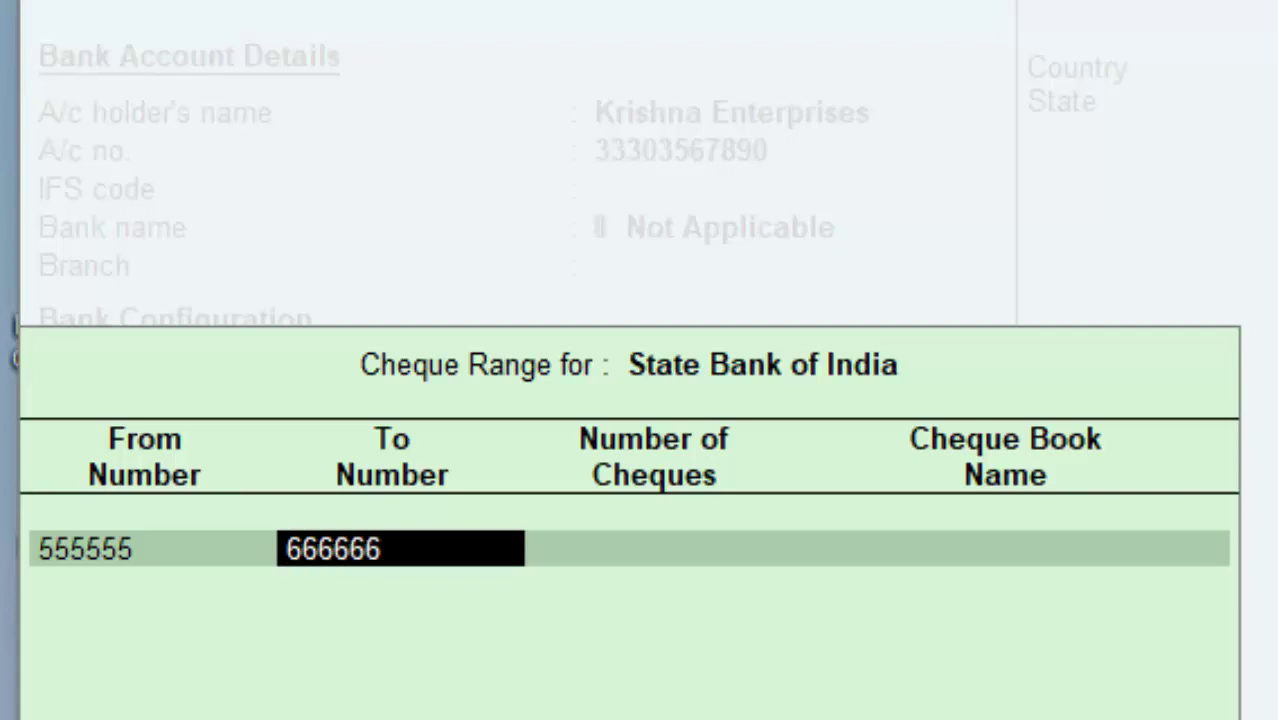
{"action": "key", "text": "Return"}
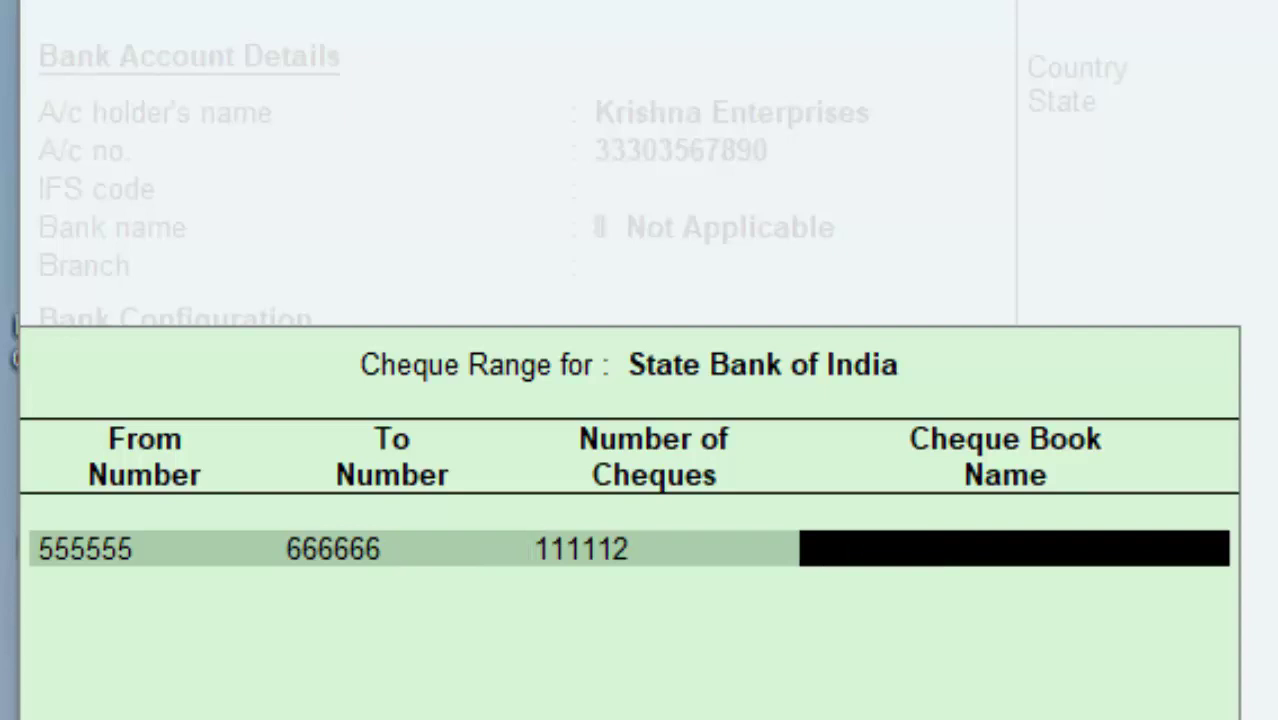
{"action": "type", "text": "Bablu"}
{"action": "key", "text": "Return"}
{"action": "key", "text": "Return"}
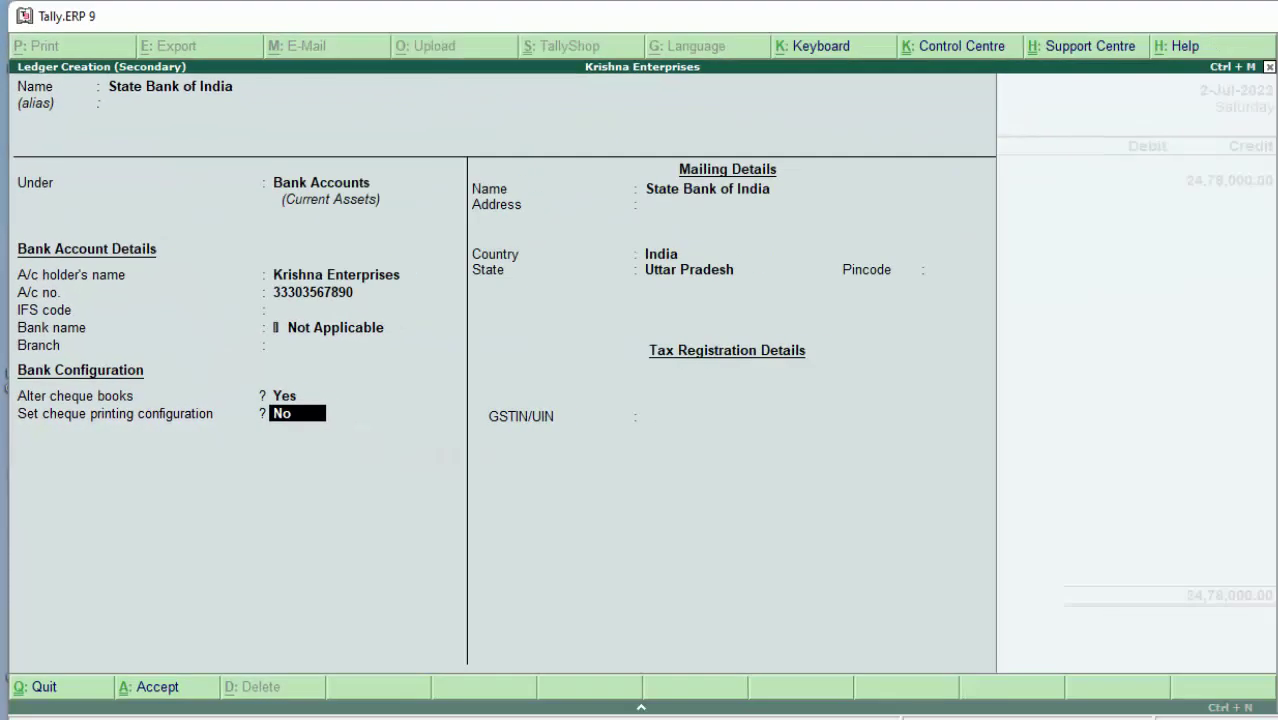
Move past the mailing and address details to finish the State Bank of India ledger.
{"action": "key", "text": "Return"}
{"action": "key", "text": "Return"}
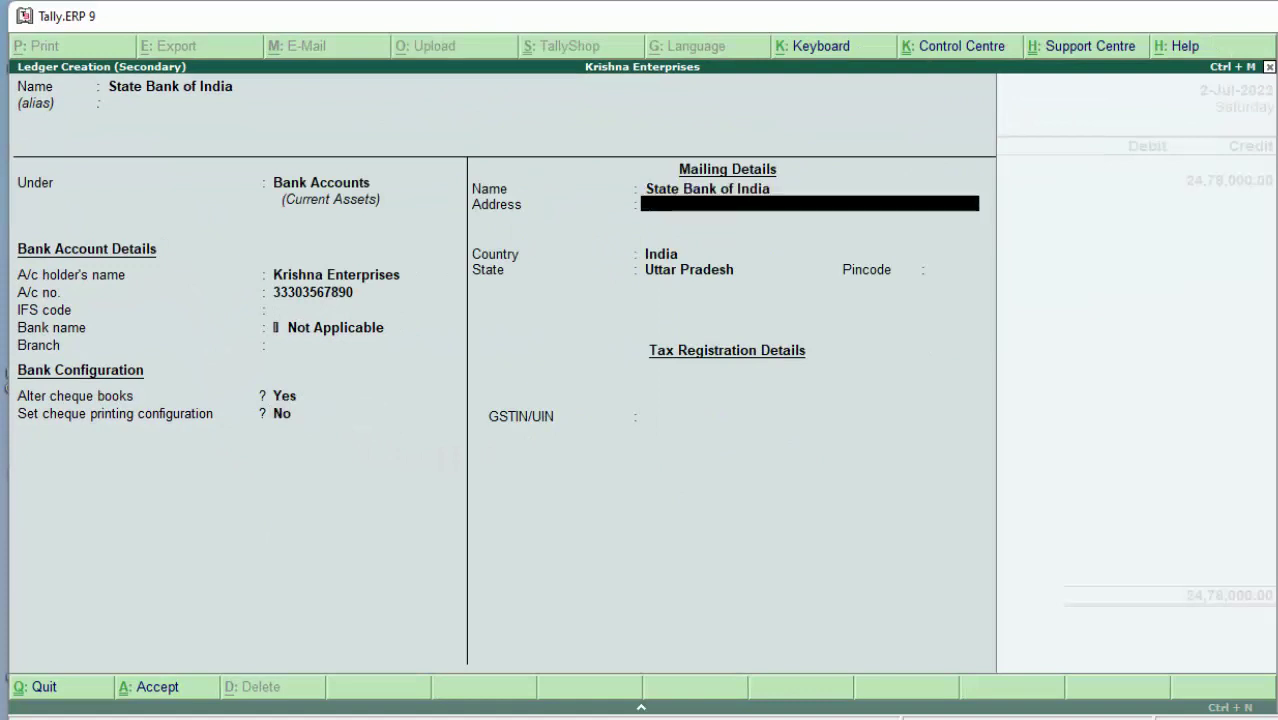
{"action": "key", "text": "Return"}
{"action": "key", "text": "Return"}
{"action": "key", "text": "Return"}
{"action": "key", "text": "Return"}
{"action": "key", "text": "Return"}
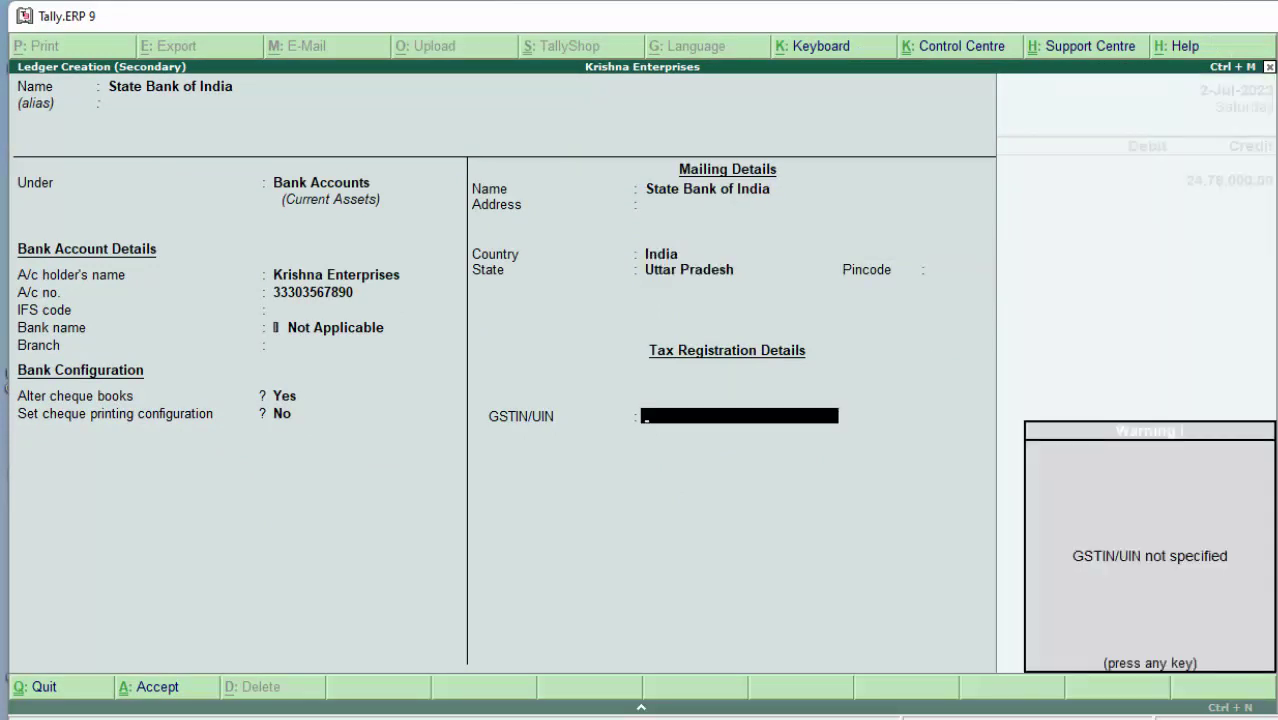
{"action": "key", "text": "Return"}
{"action": "key", "text": "Return"}
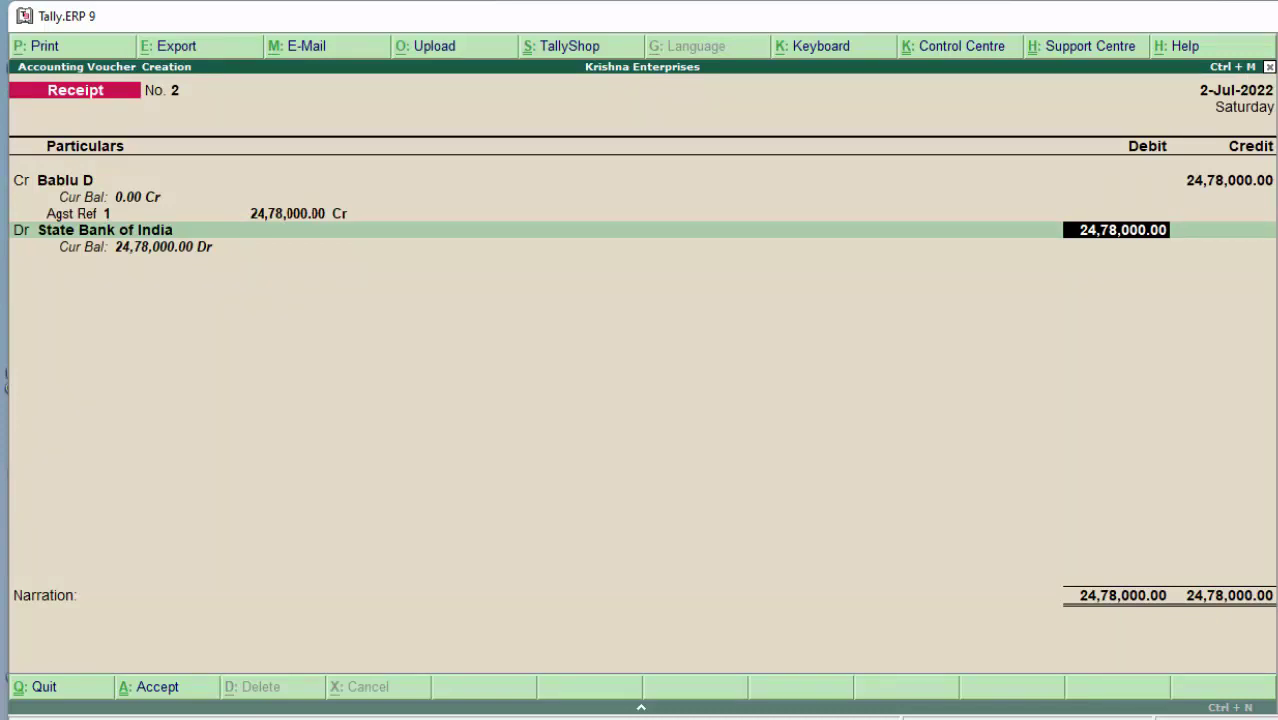
Allocate the 24,78,000.00 receipt as a Cheque/DD drawn on State Bank of India and finish receipt No. 2.
{"action": "key", "text": "Return"}
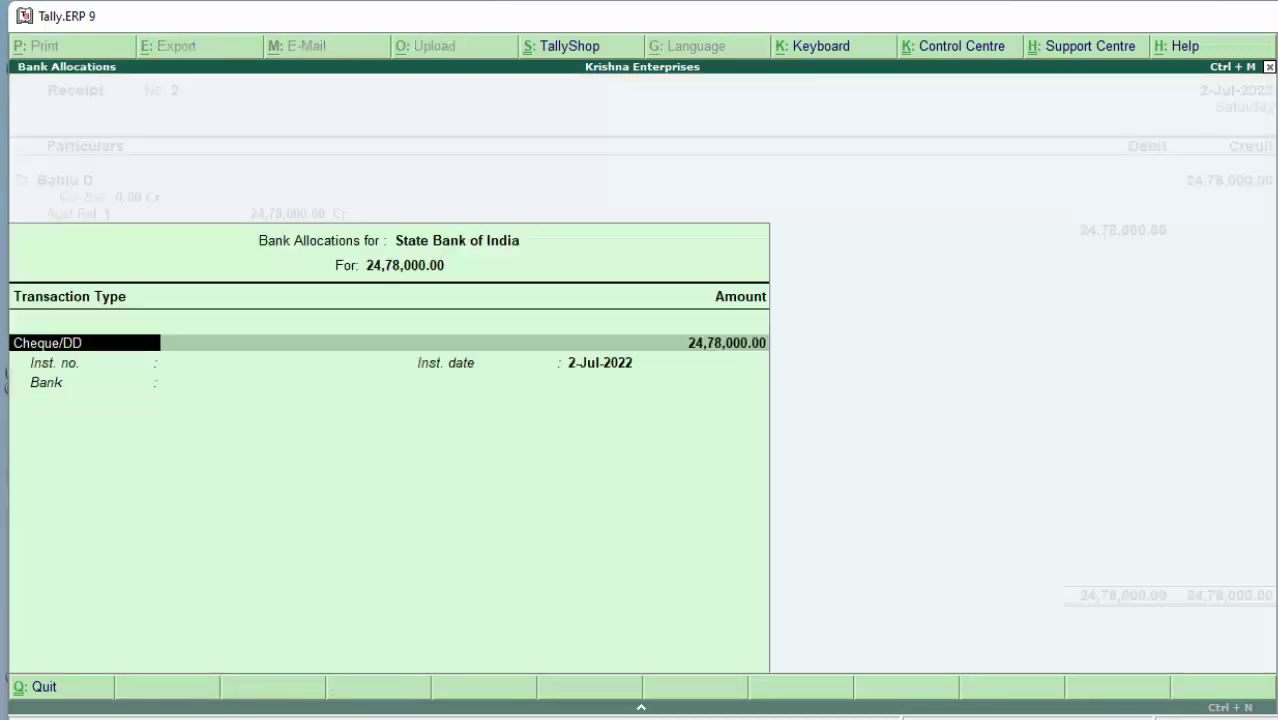
{"action": "key", "text": "Return"}
{"action": "key", "text": "Return"}
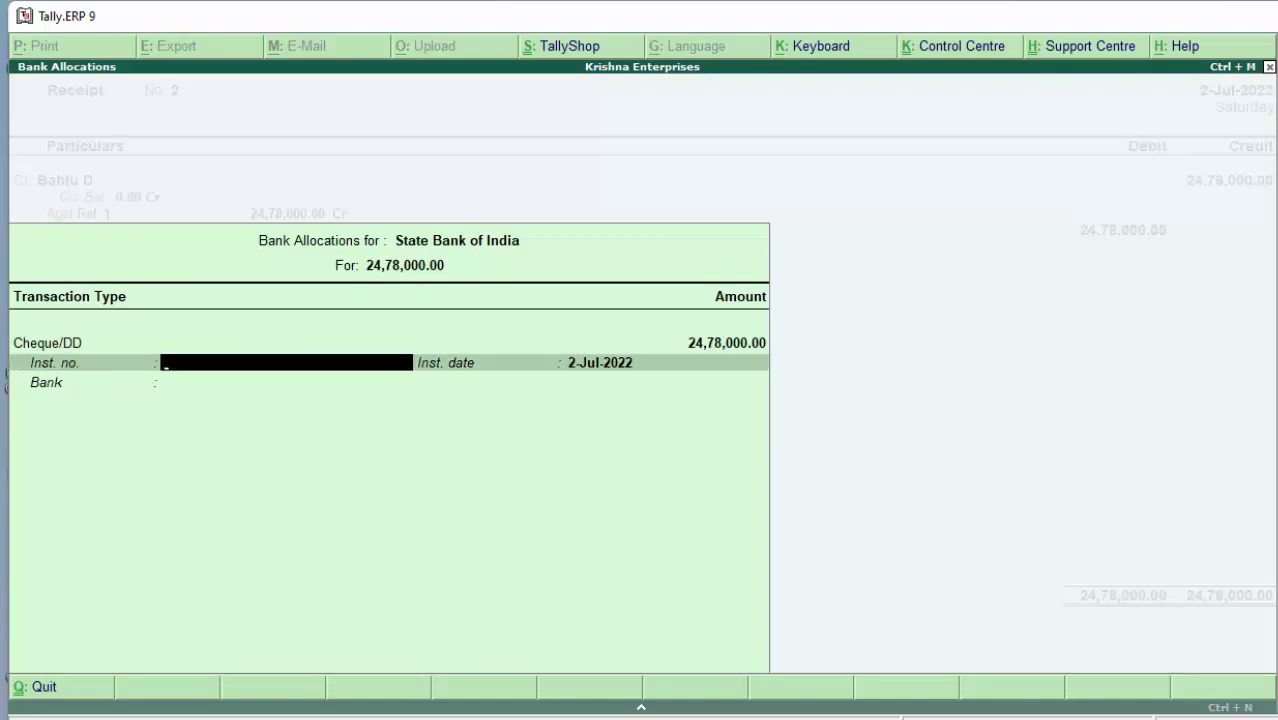
{"action": "key", "text": "Return"}
{"action": "key", "text": "Return"}
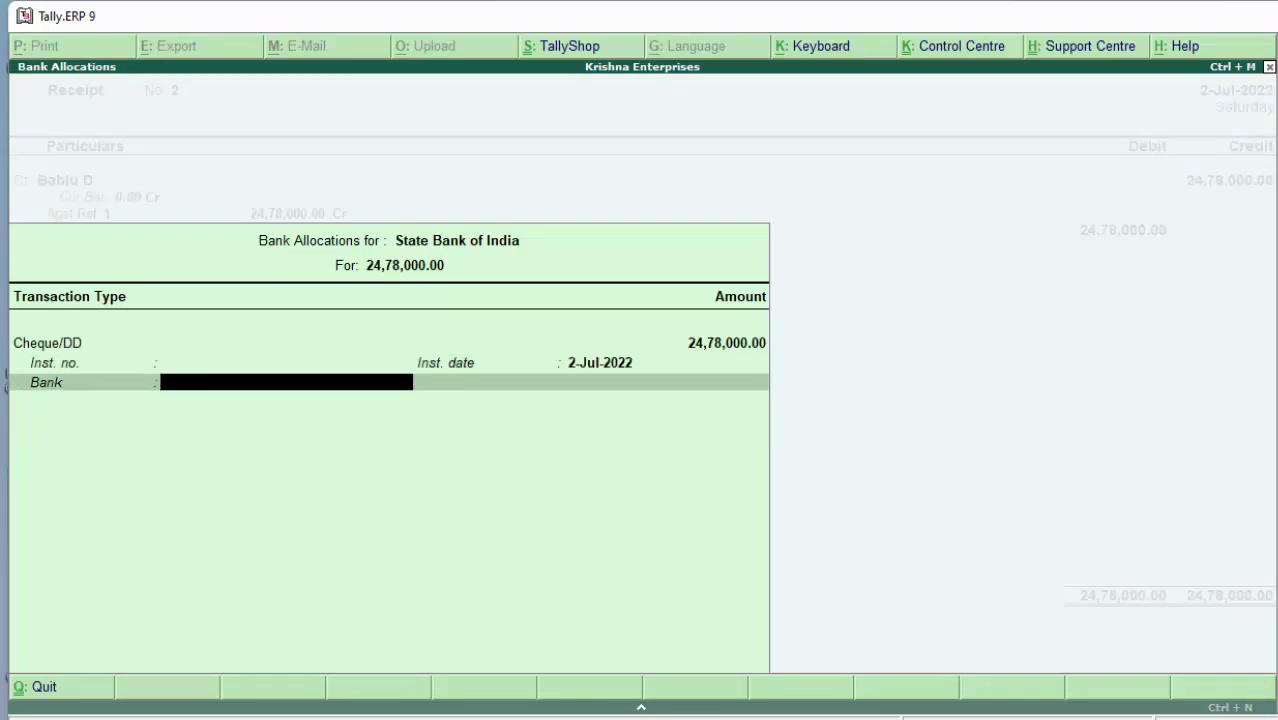
{"action": "type", "text": "S"}
{"action": "key", "text": "BackSpace"}
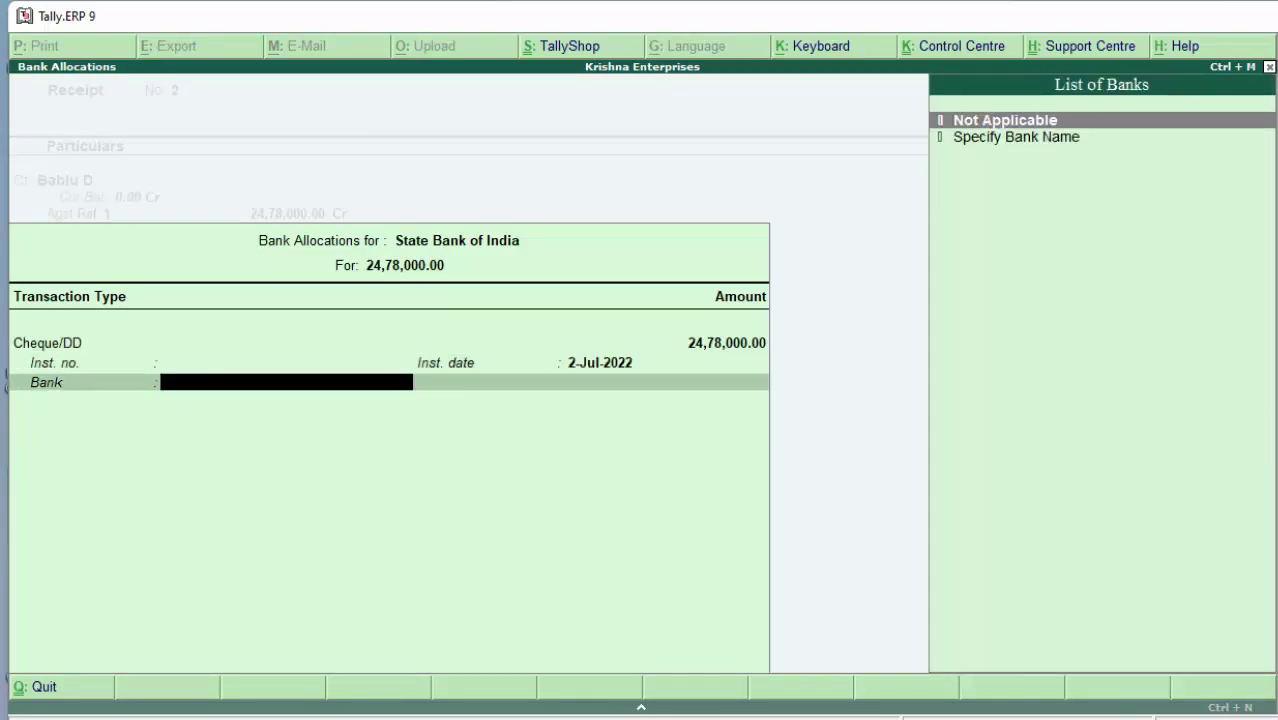
{"action": "key", "text": "Down"}
{"action": "key", "text": "Return"}
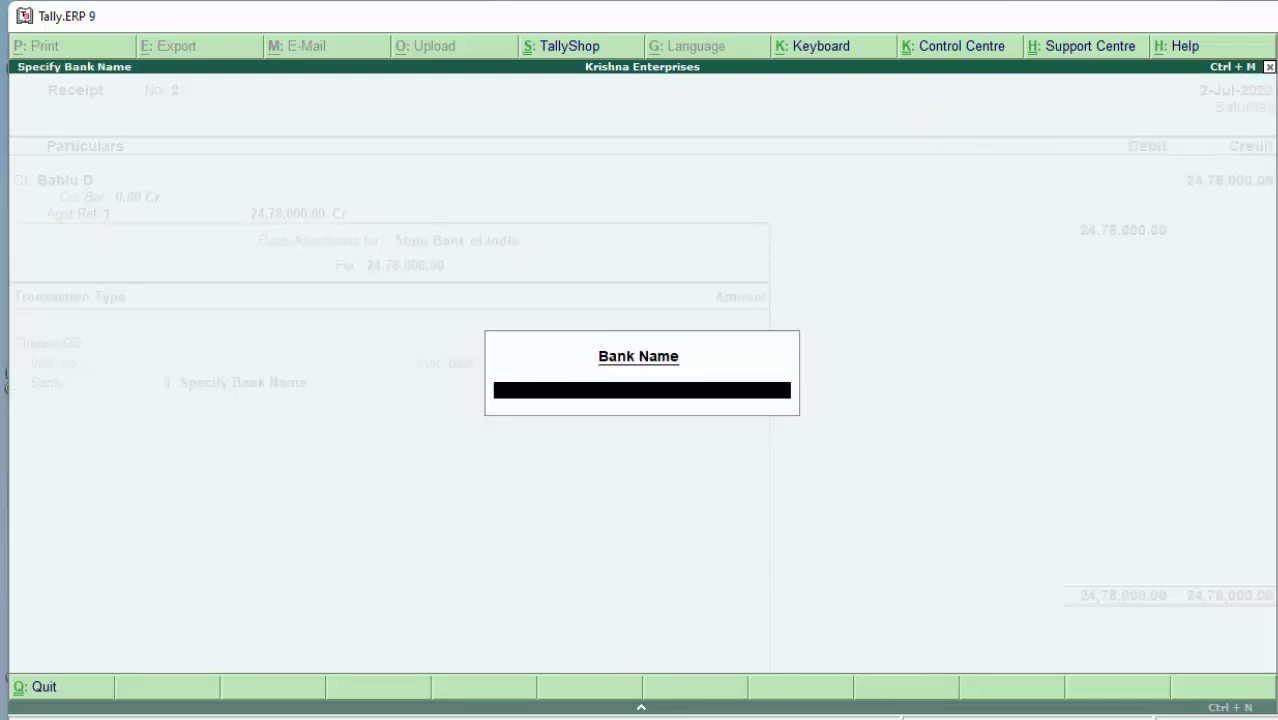
{"action": "type", "text": "Stat"}
{"action": "type", "text": "eBa"}
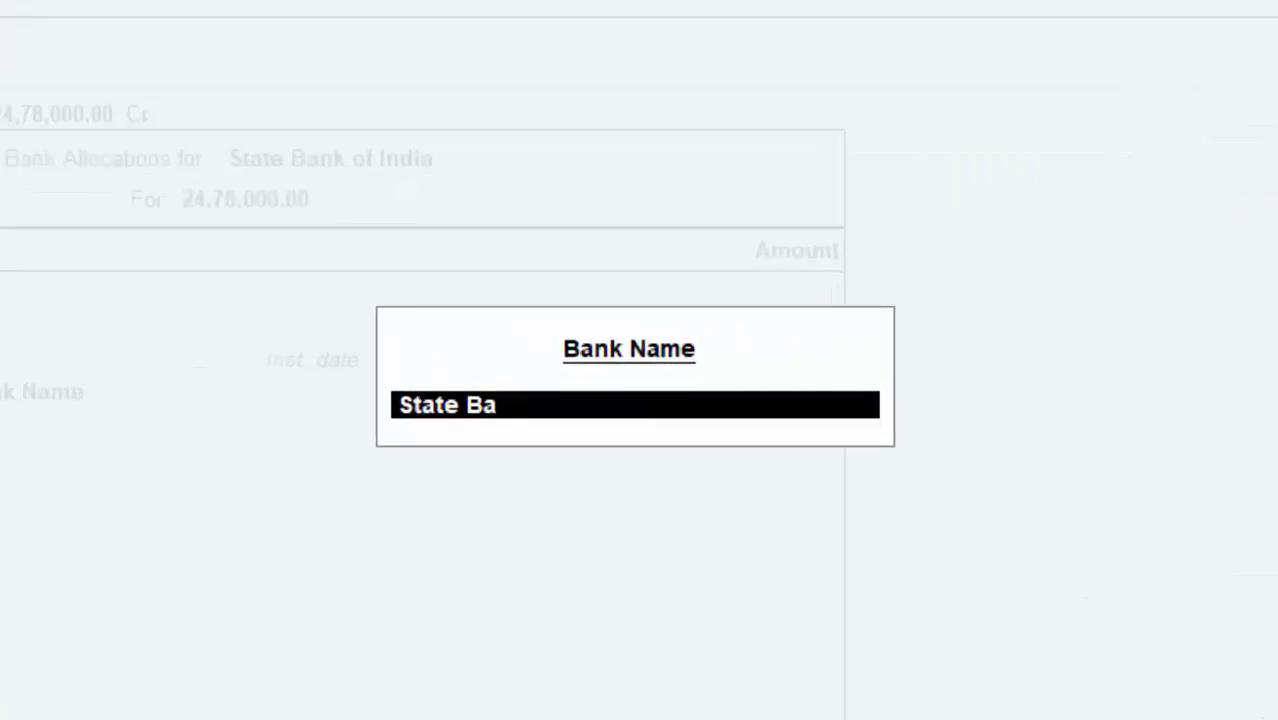
{"action": "type", "text": "nk of In"}
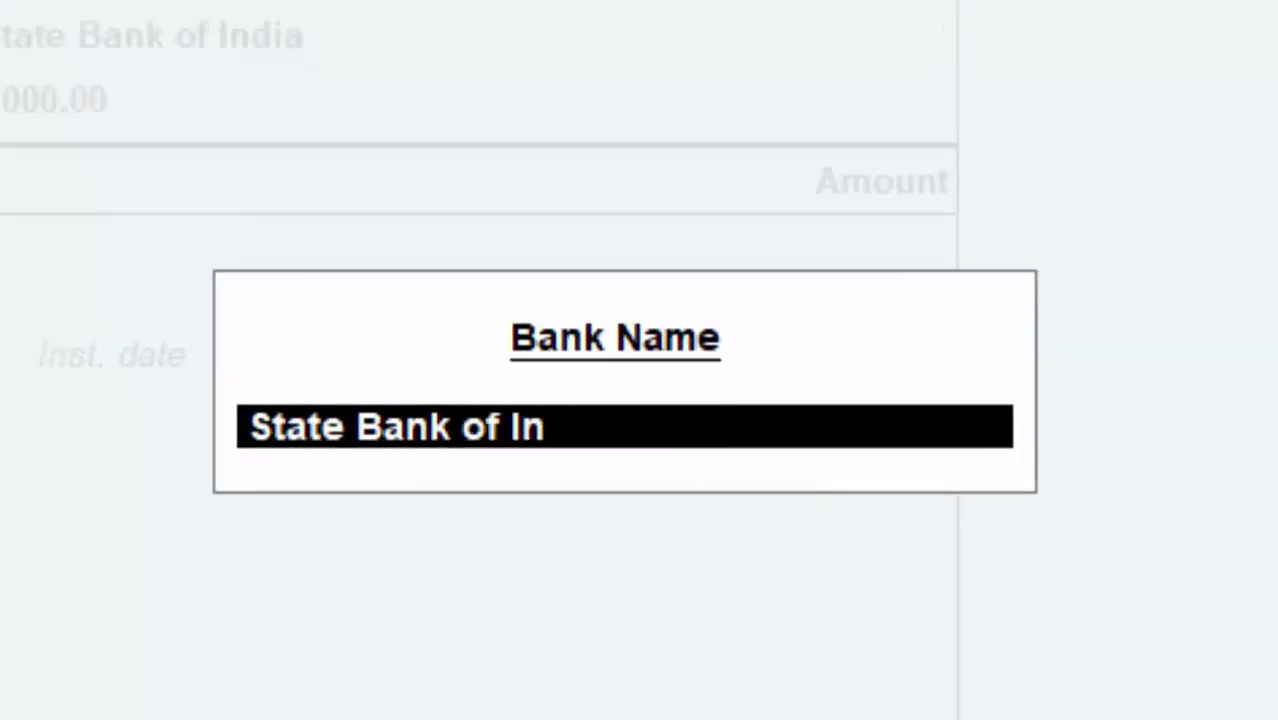
{"action": "type", "text": "dia"}
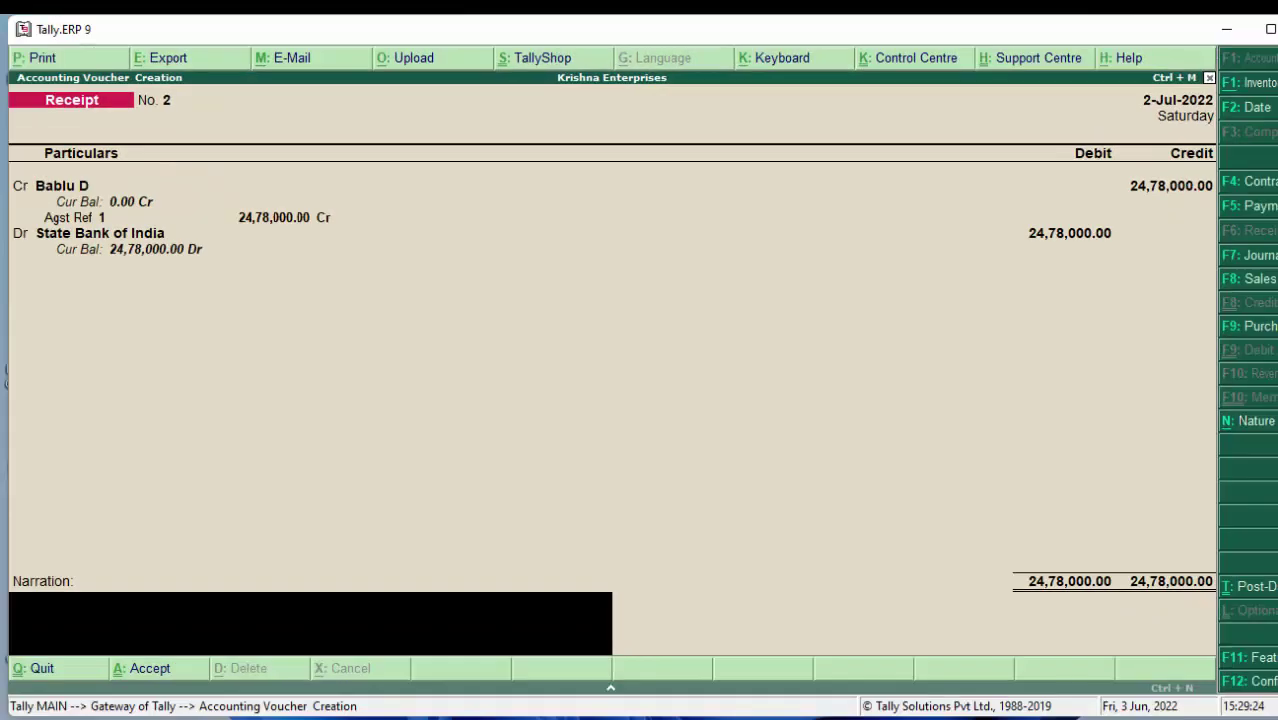
{"action": "key", "text": "Return"}
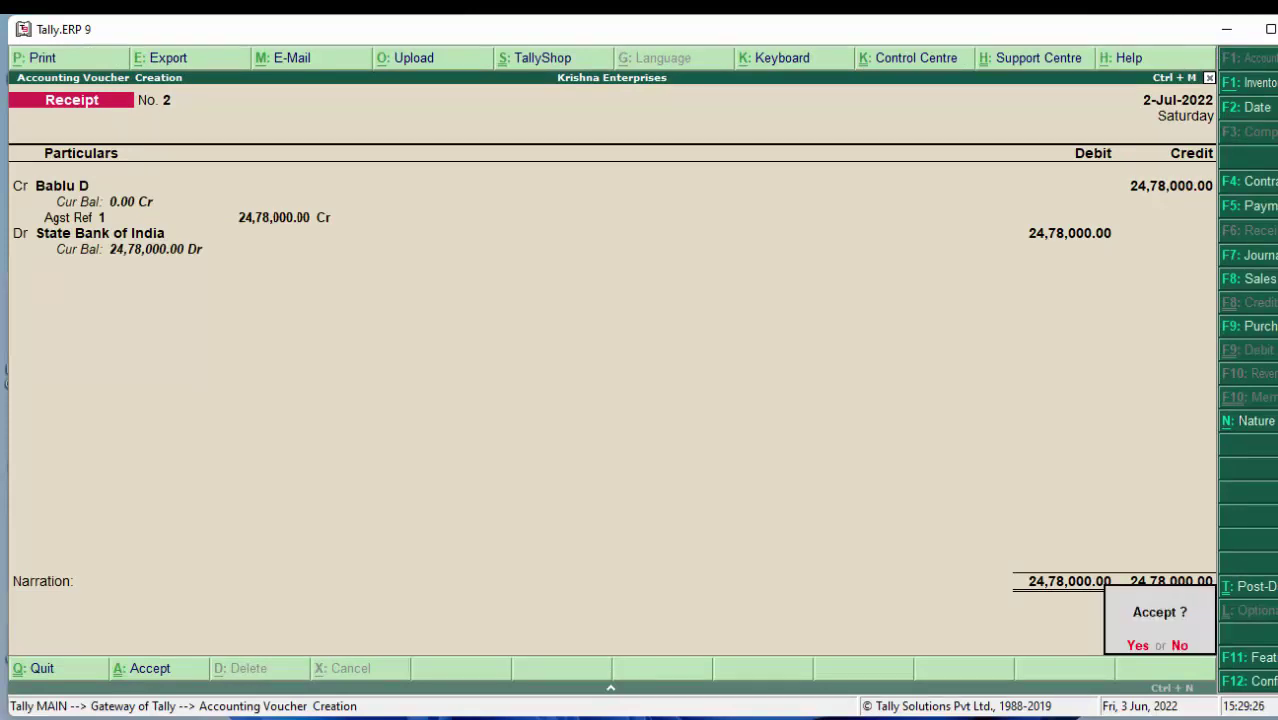